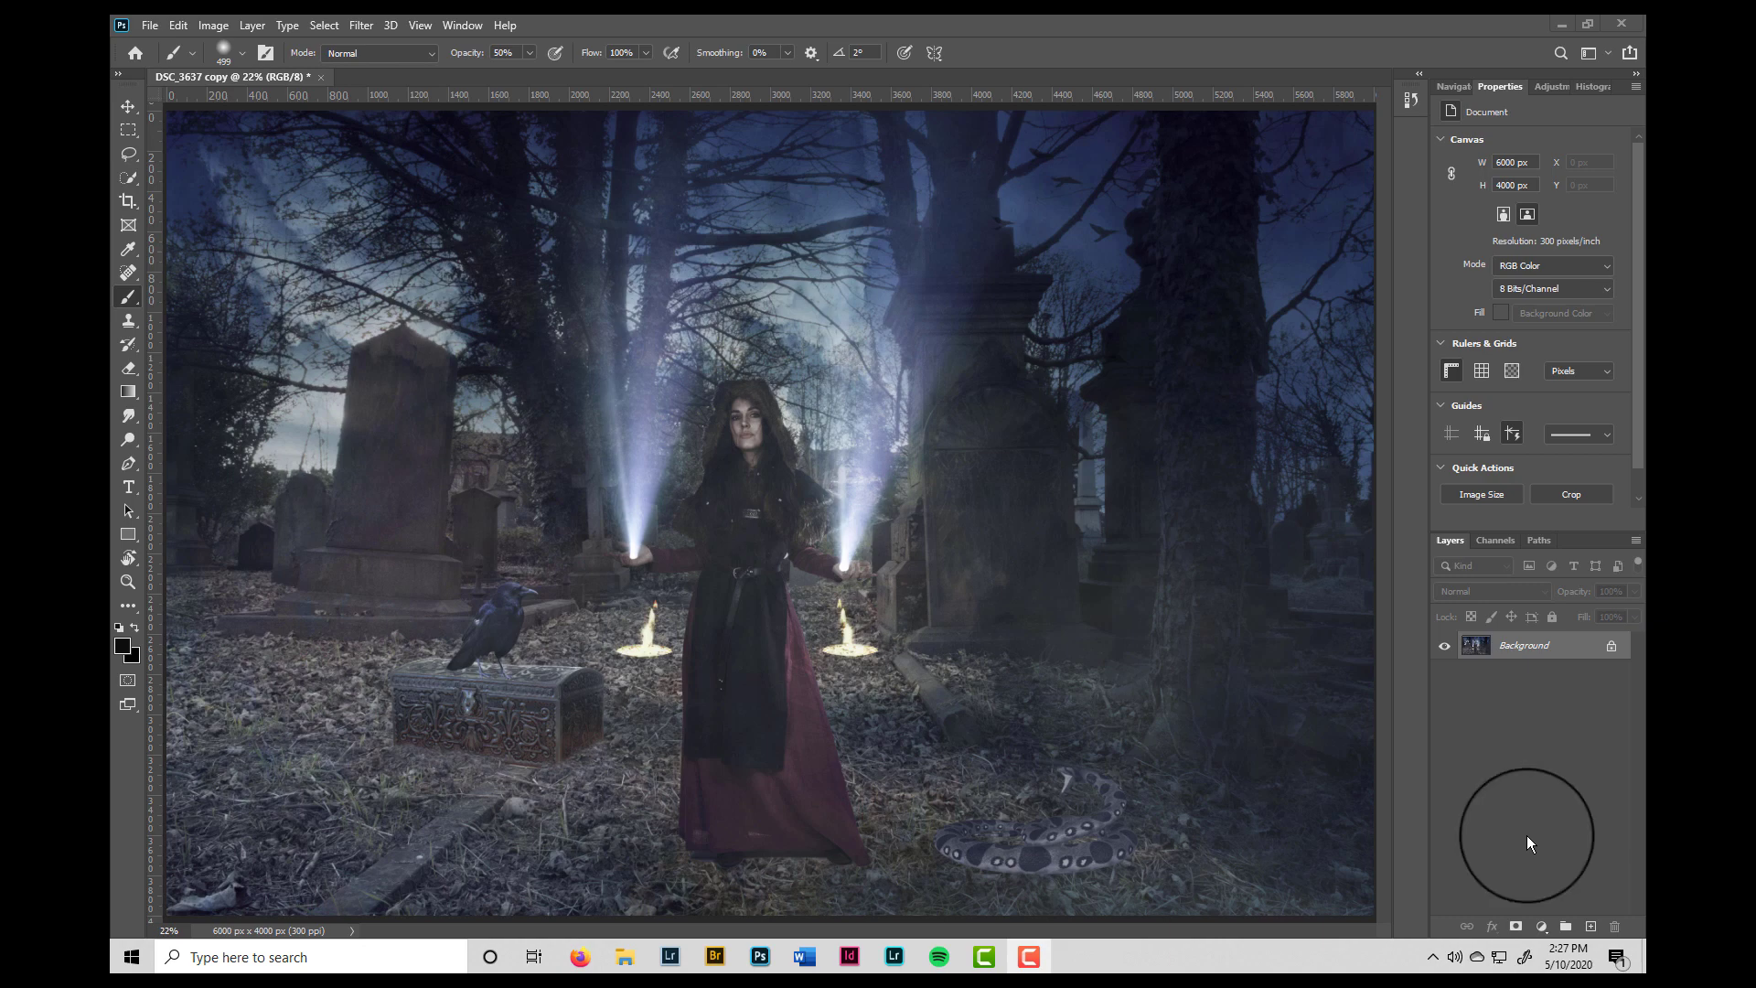
Add a Color Lookup adjustment layer above Background and bring up its 3D LUT file list
left_click(1546, 931)
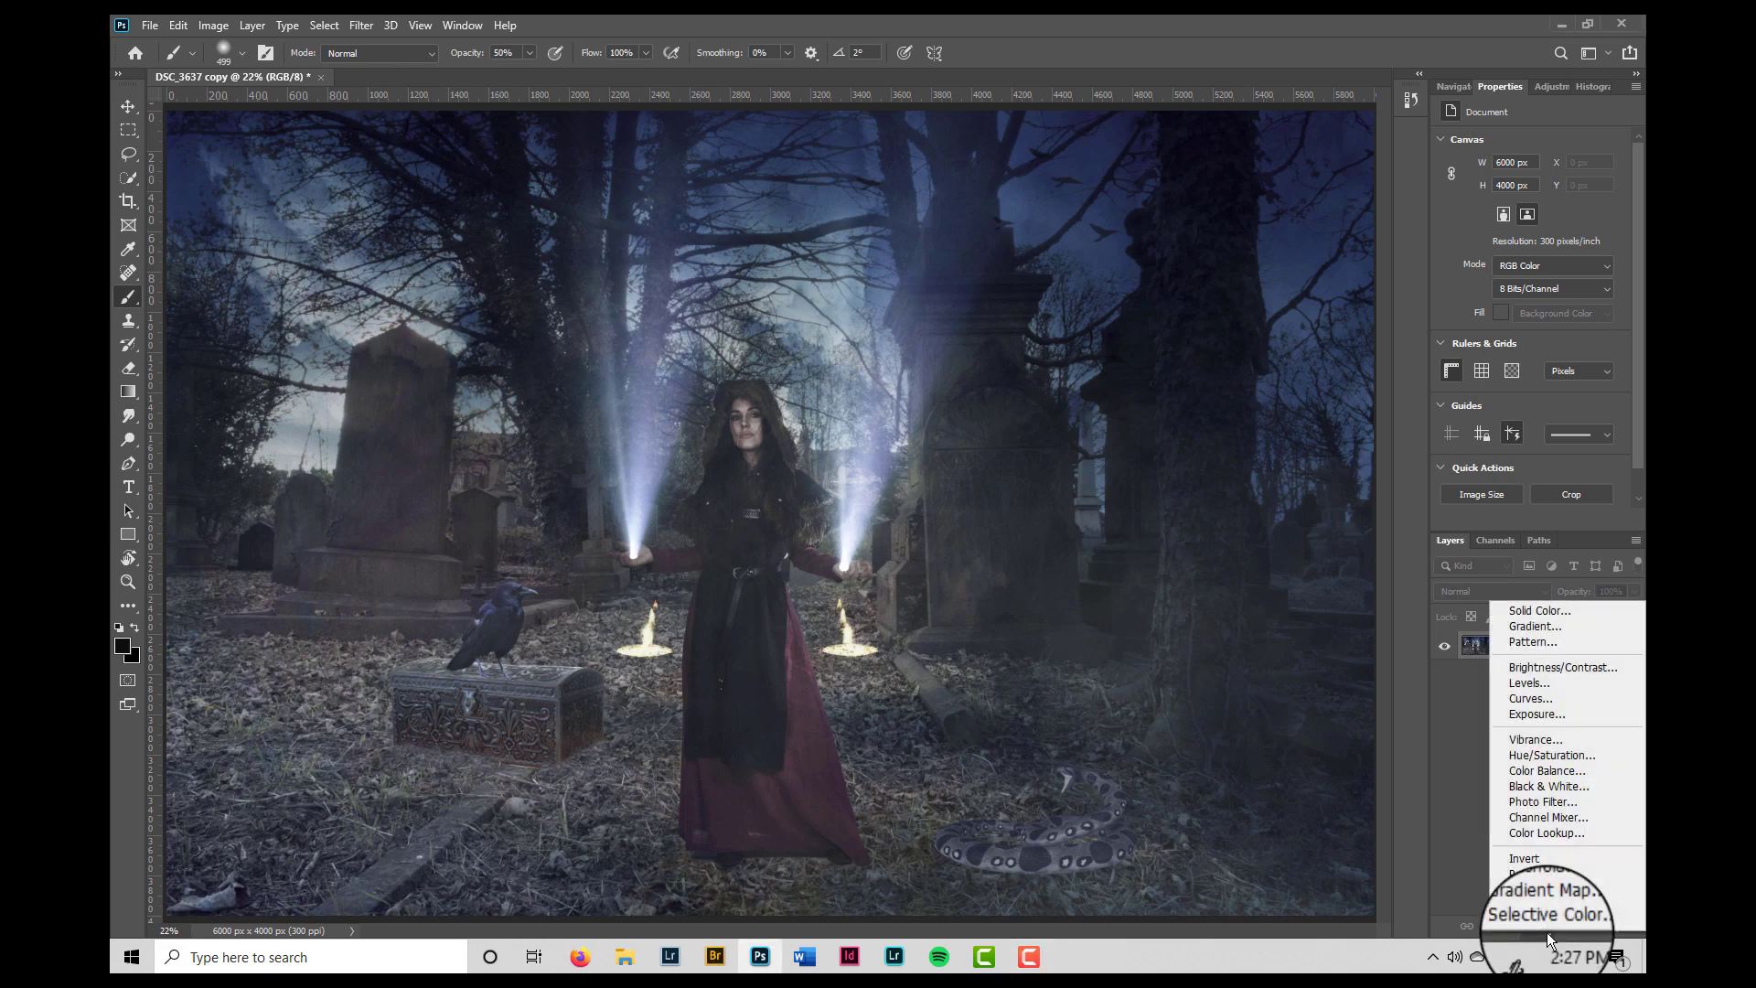
left_click(1545, 832)
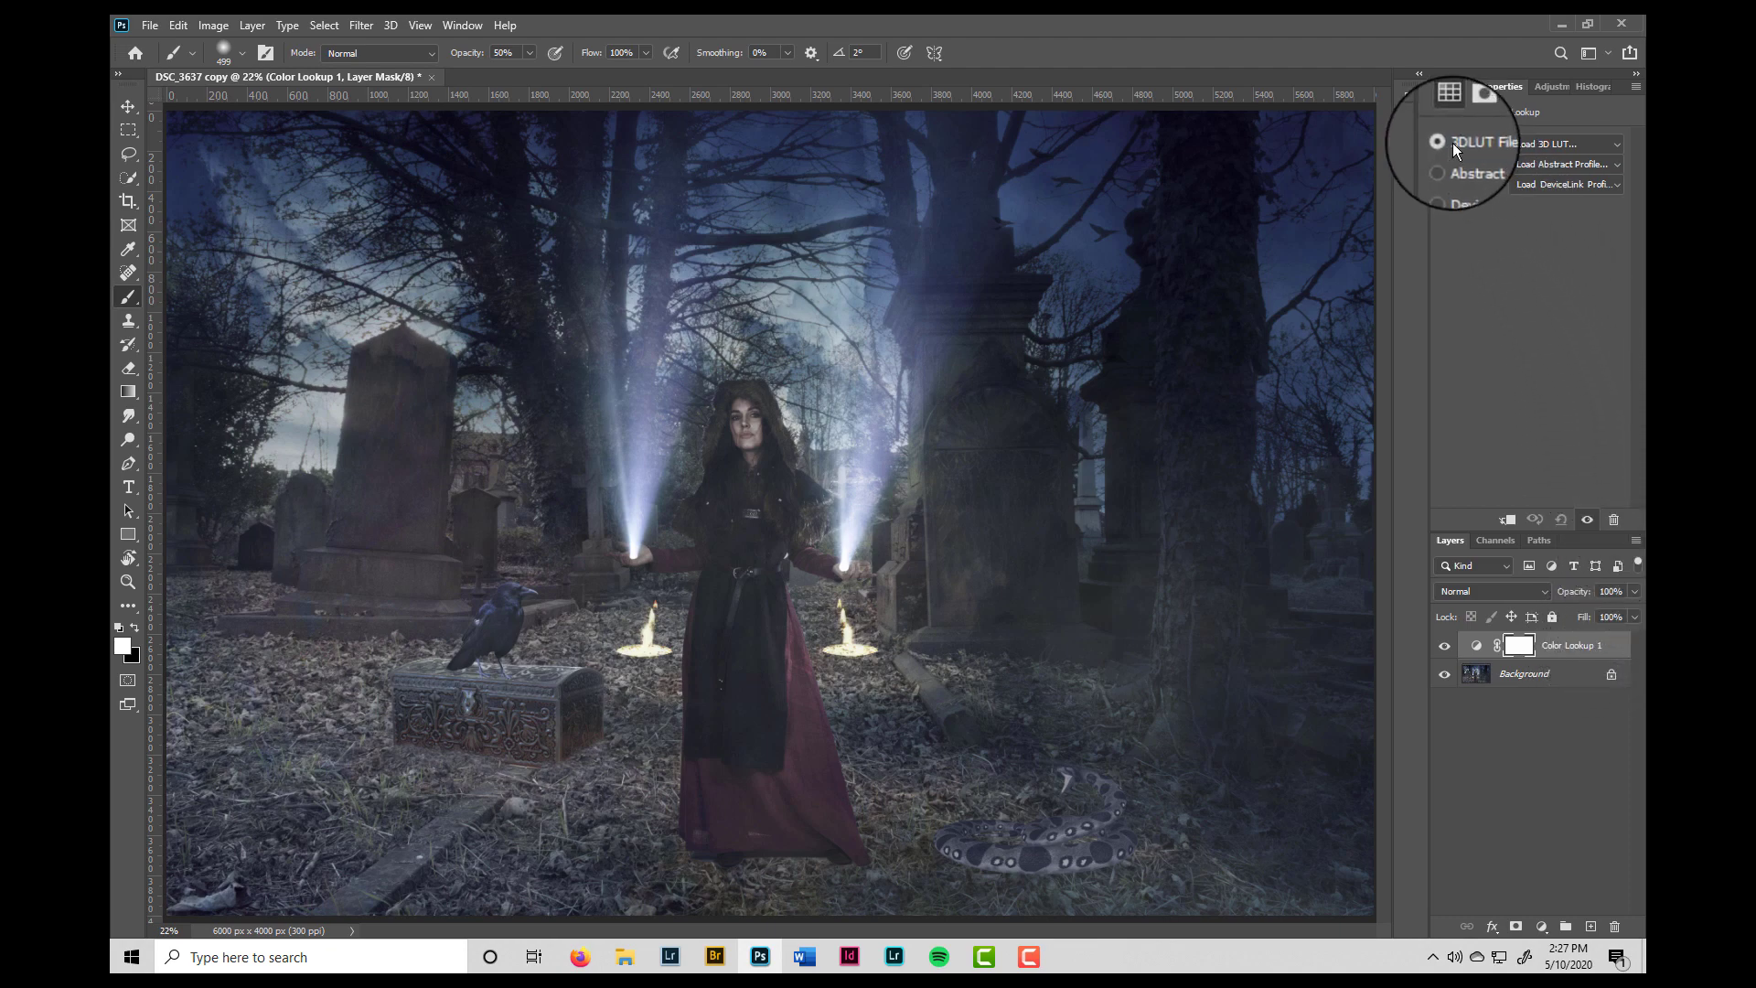
left_click(1617, 143)
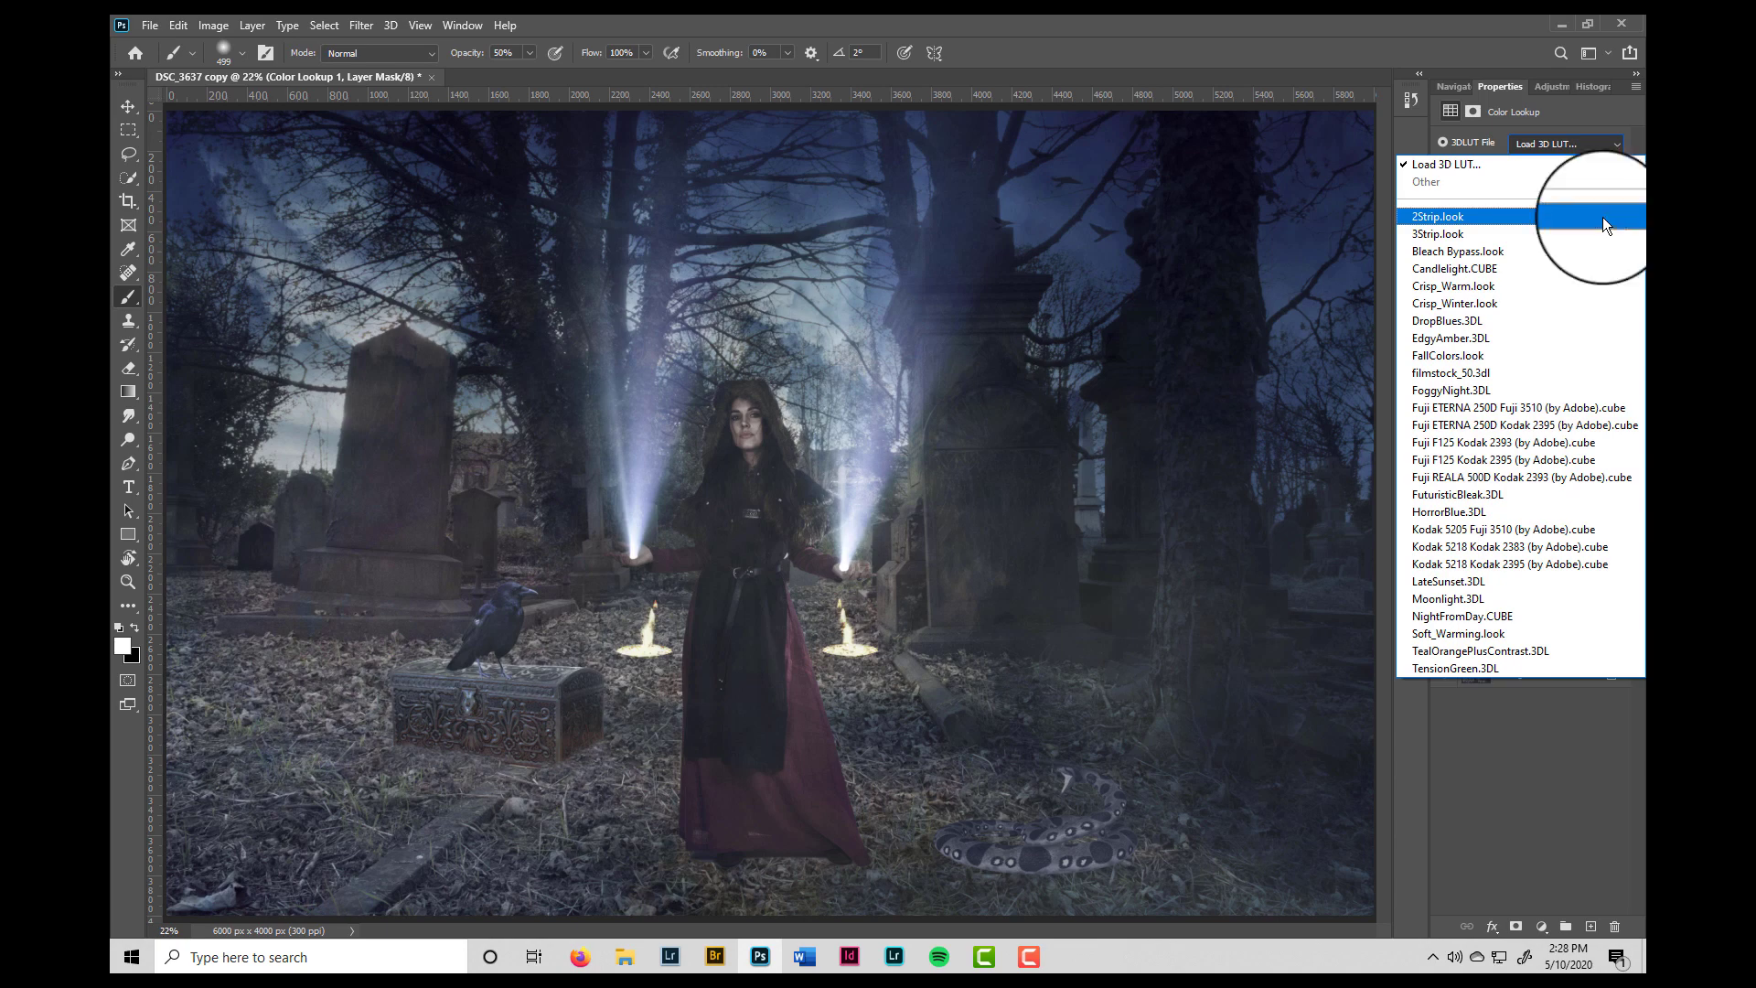
Preview the 2Strip, 3Strip and Bleach Bypass LUTs, then settle on Crisp_Warm.look
left_click(1602, 217)
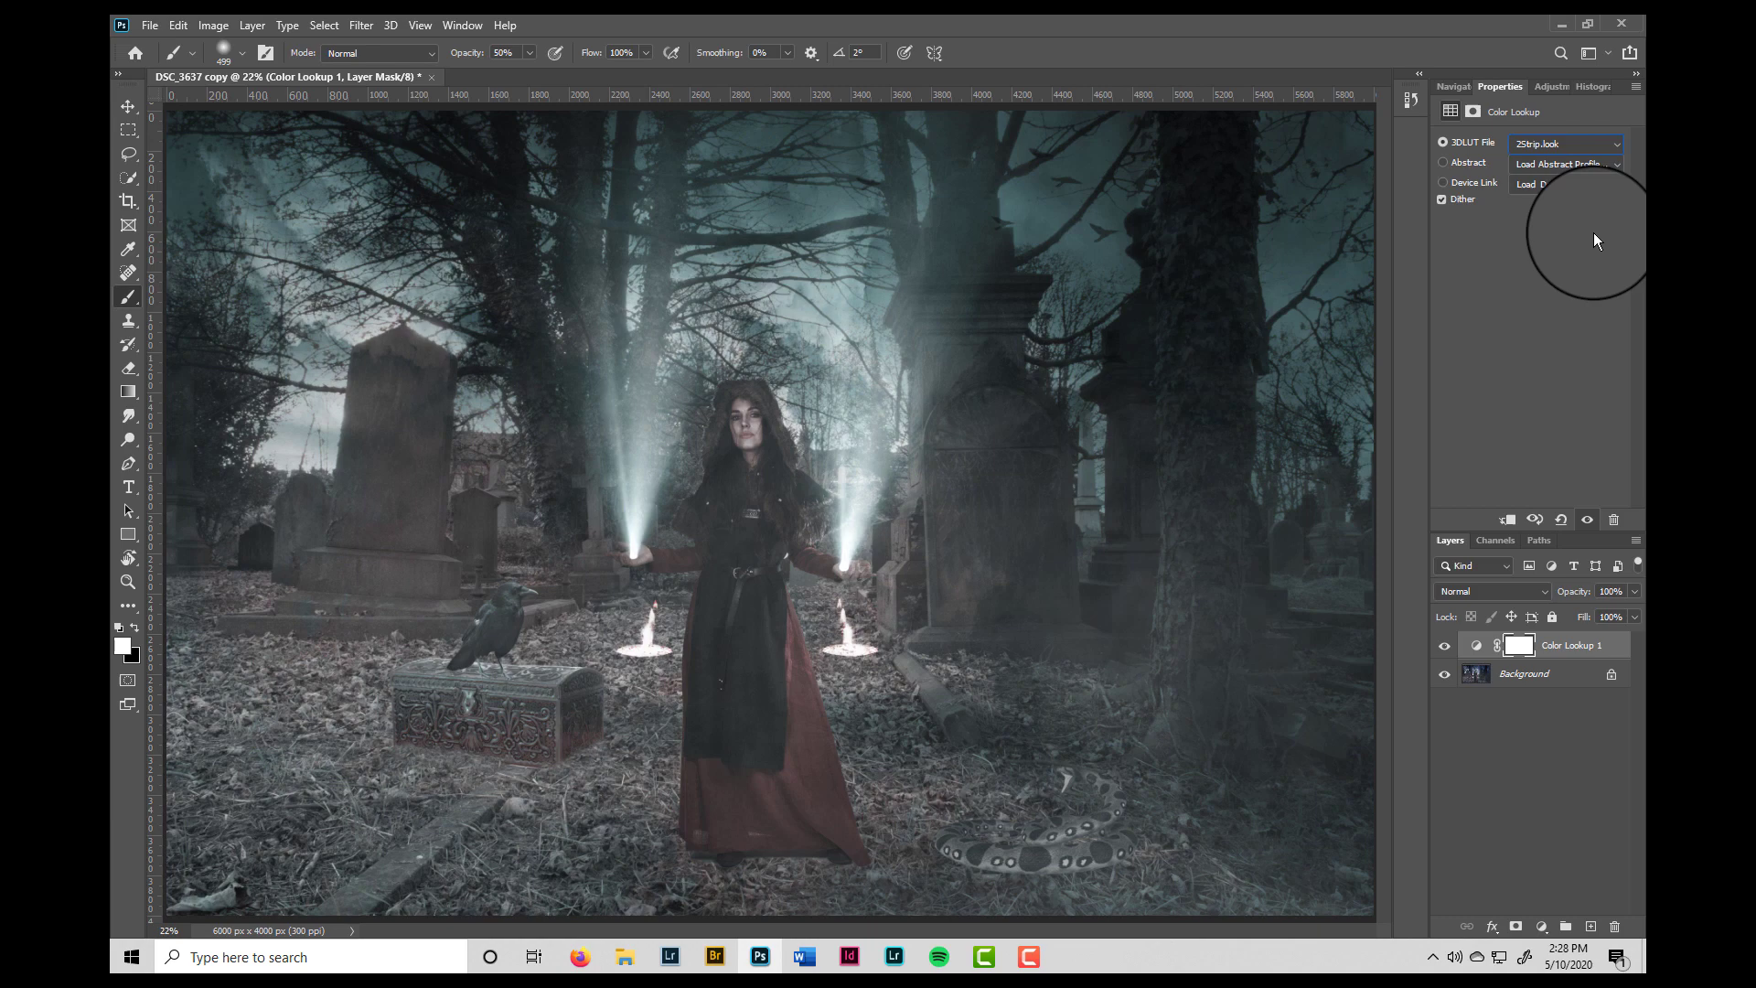
left_click(1568, 142)
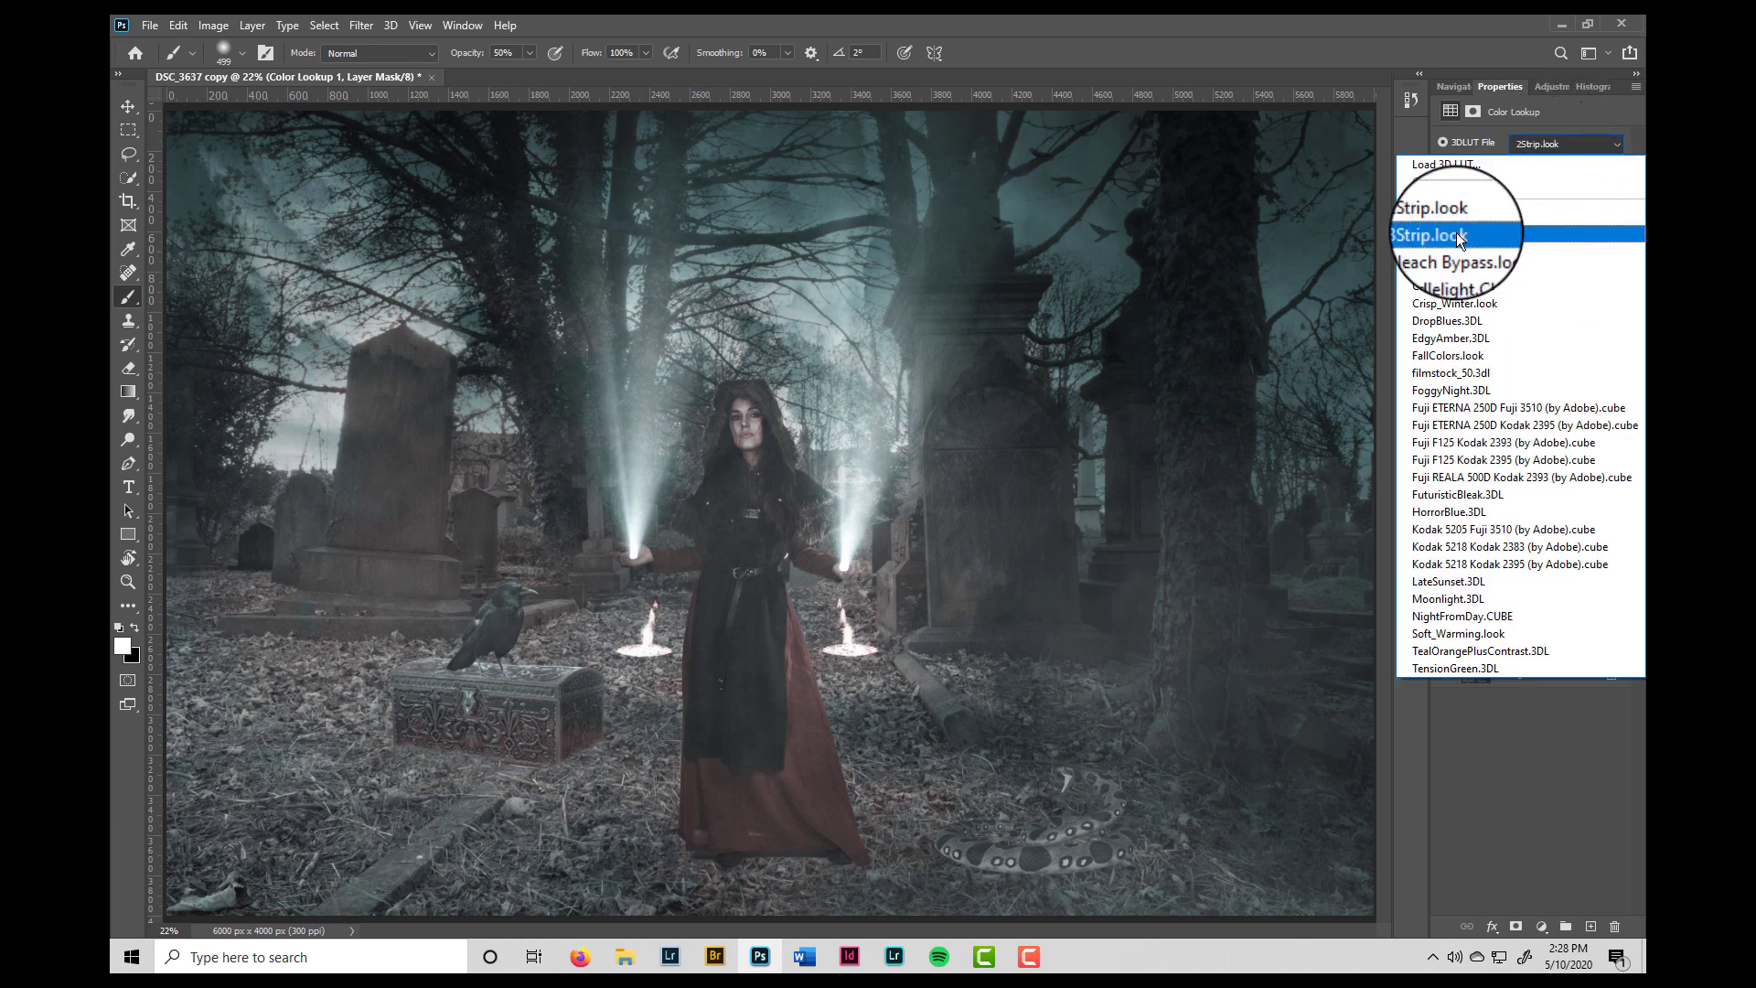
left_click(1457, 236)
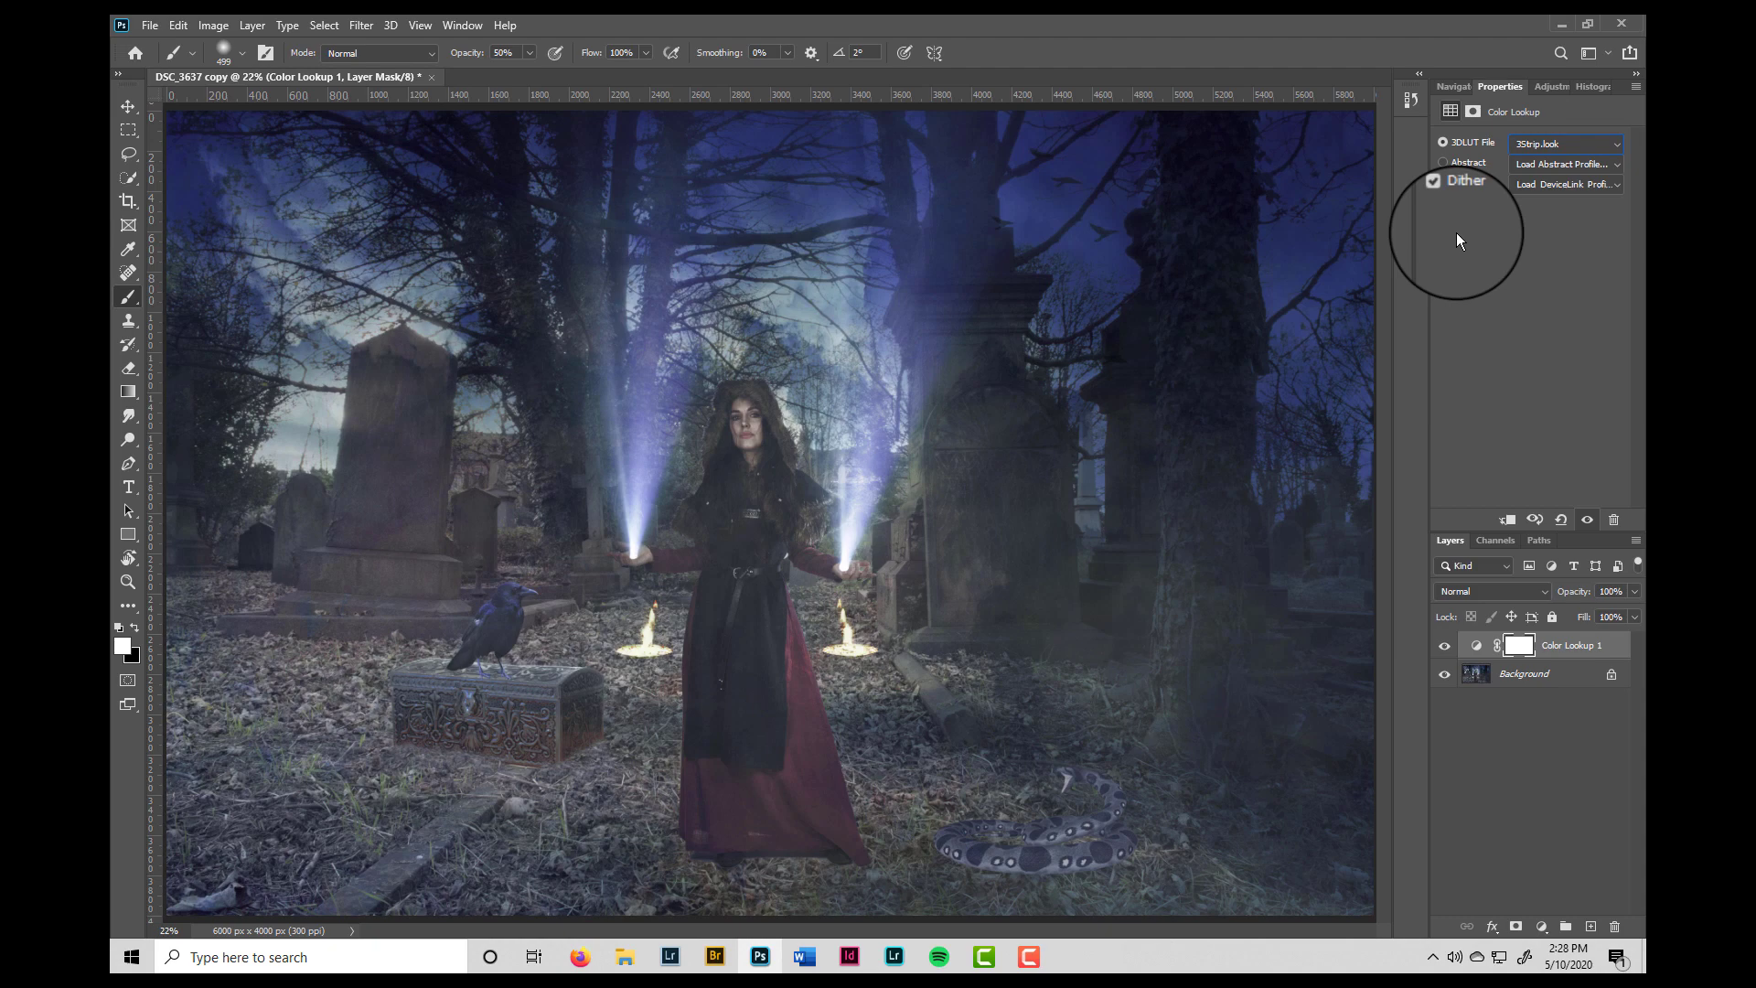
left_click(1540, 144)
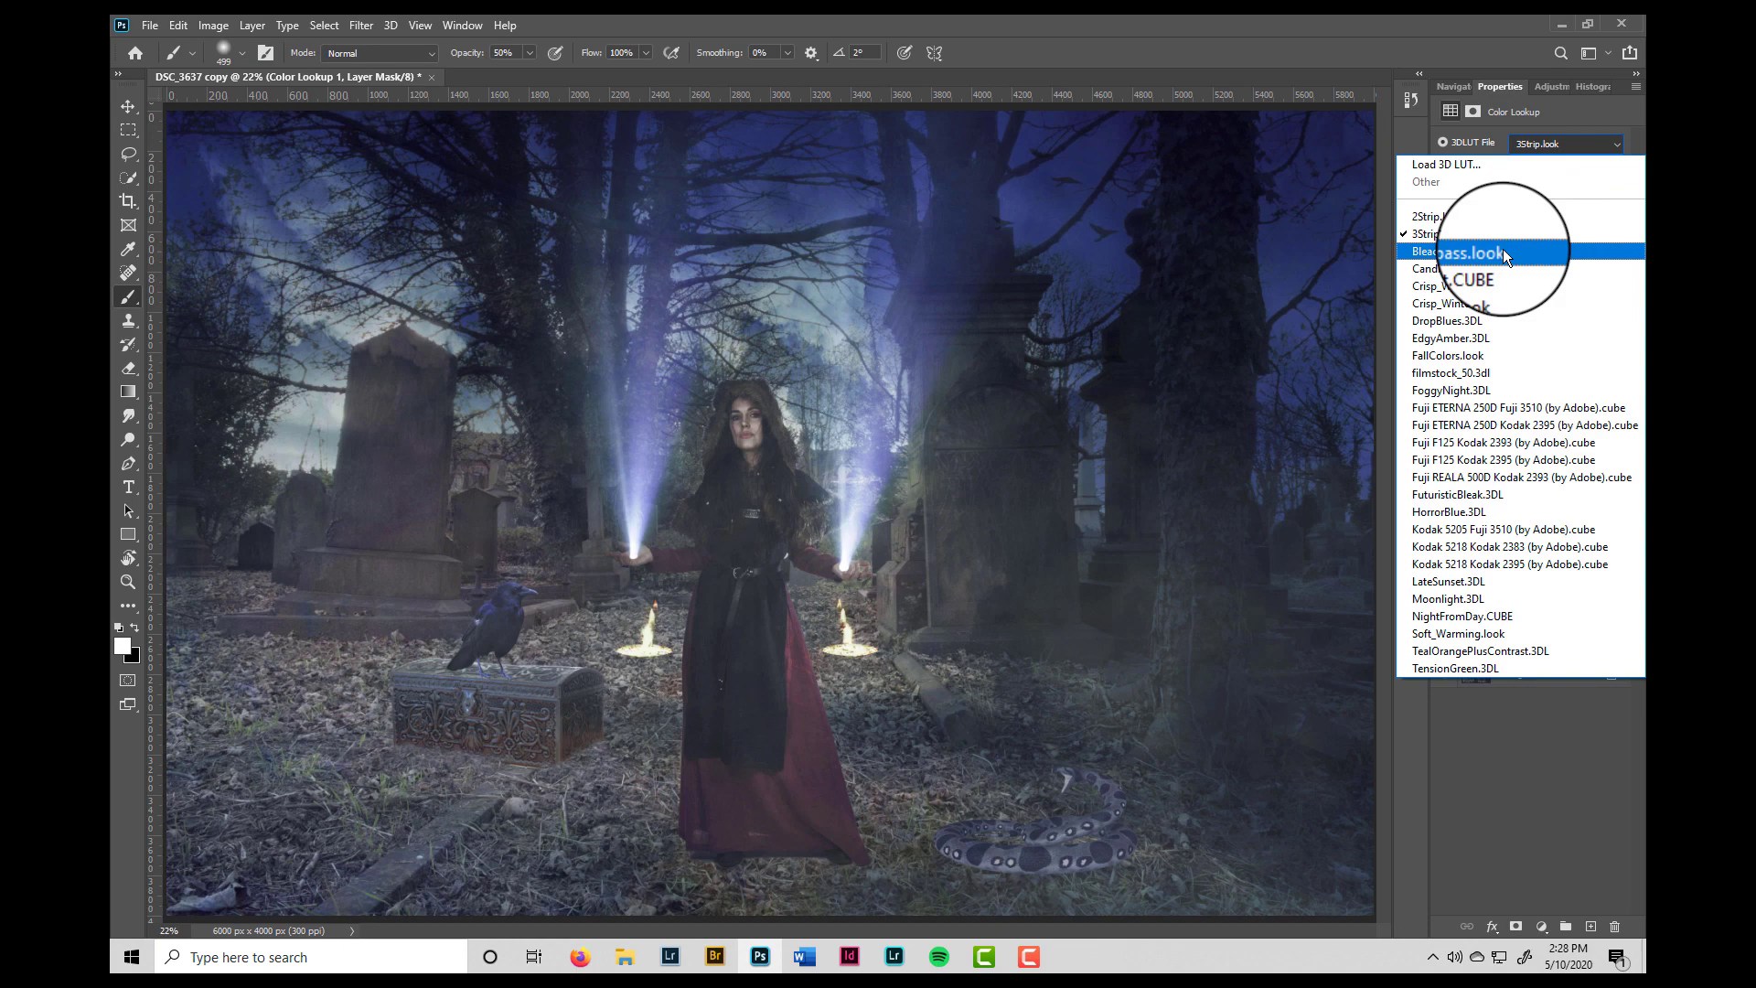
left_click(1502, 250)
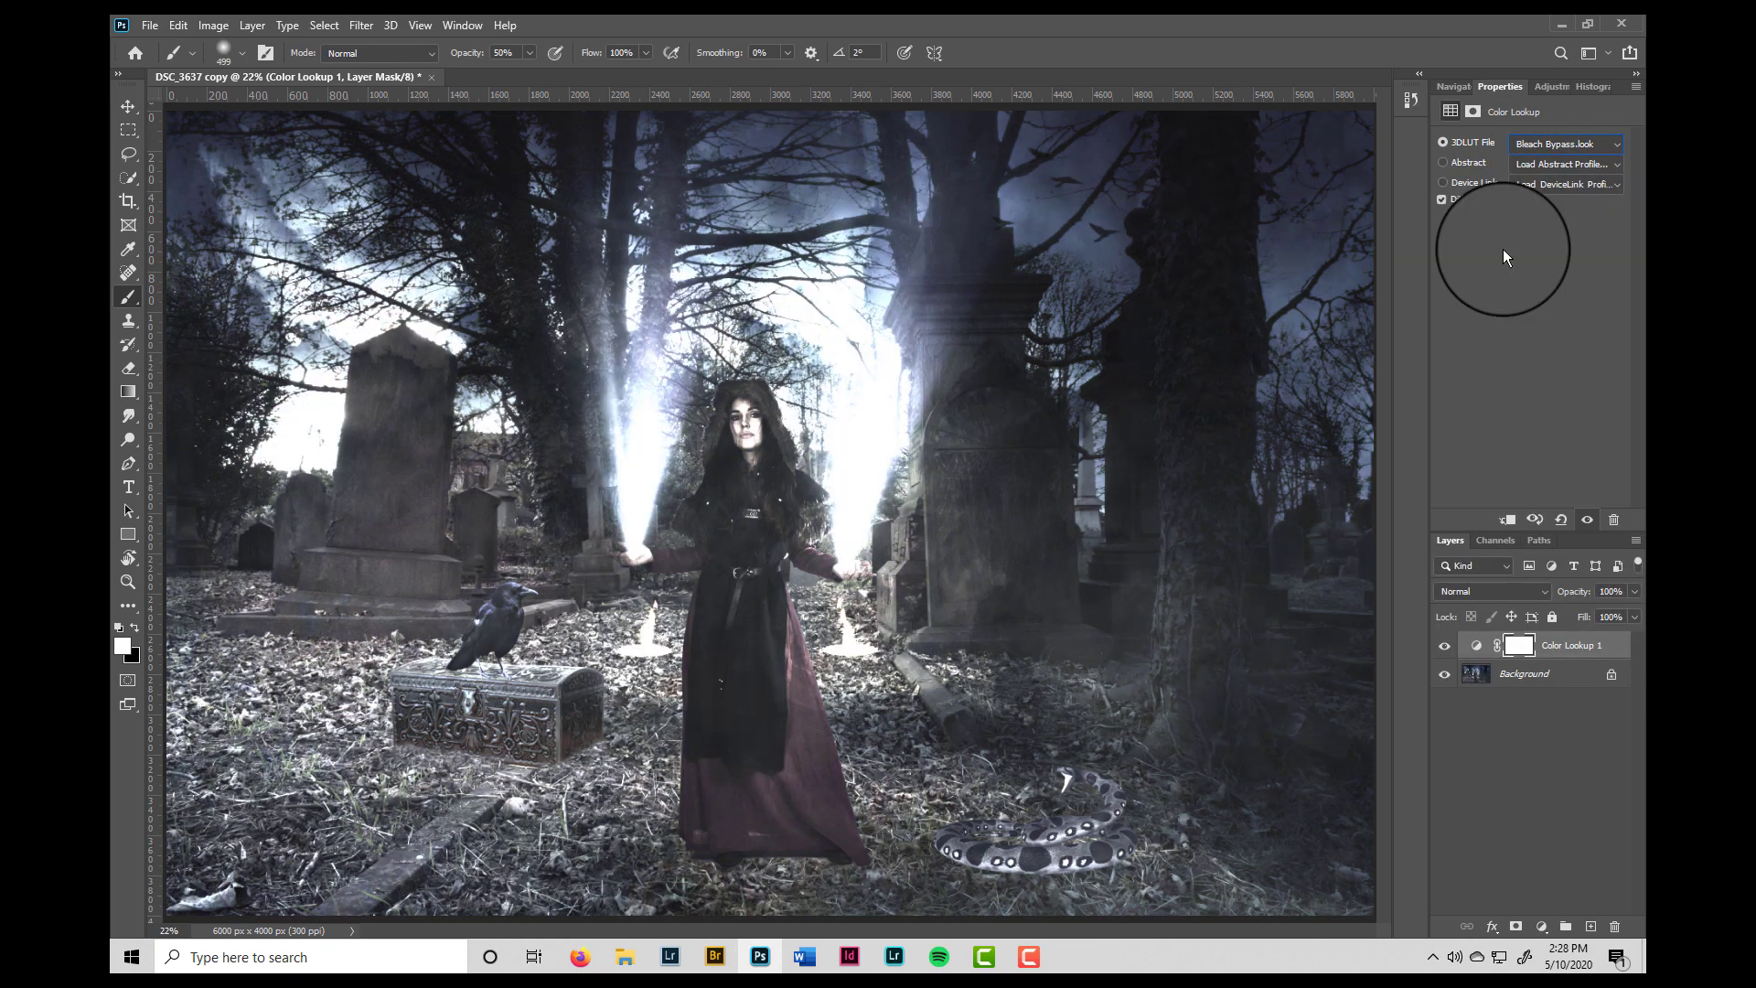
left_click(1555, 144)
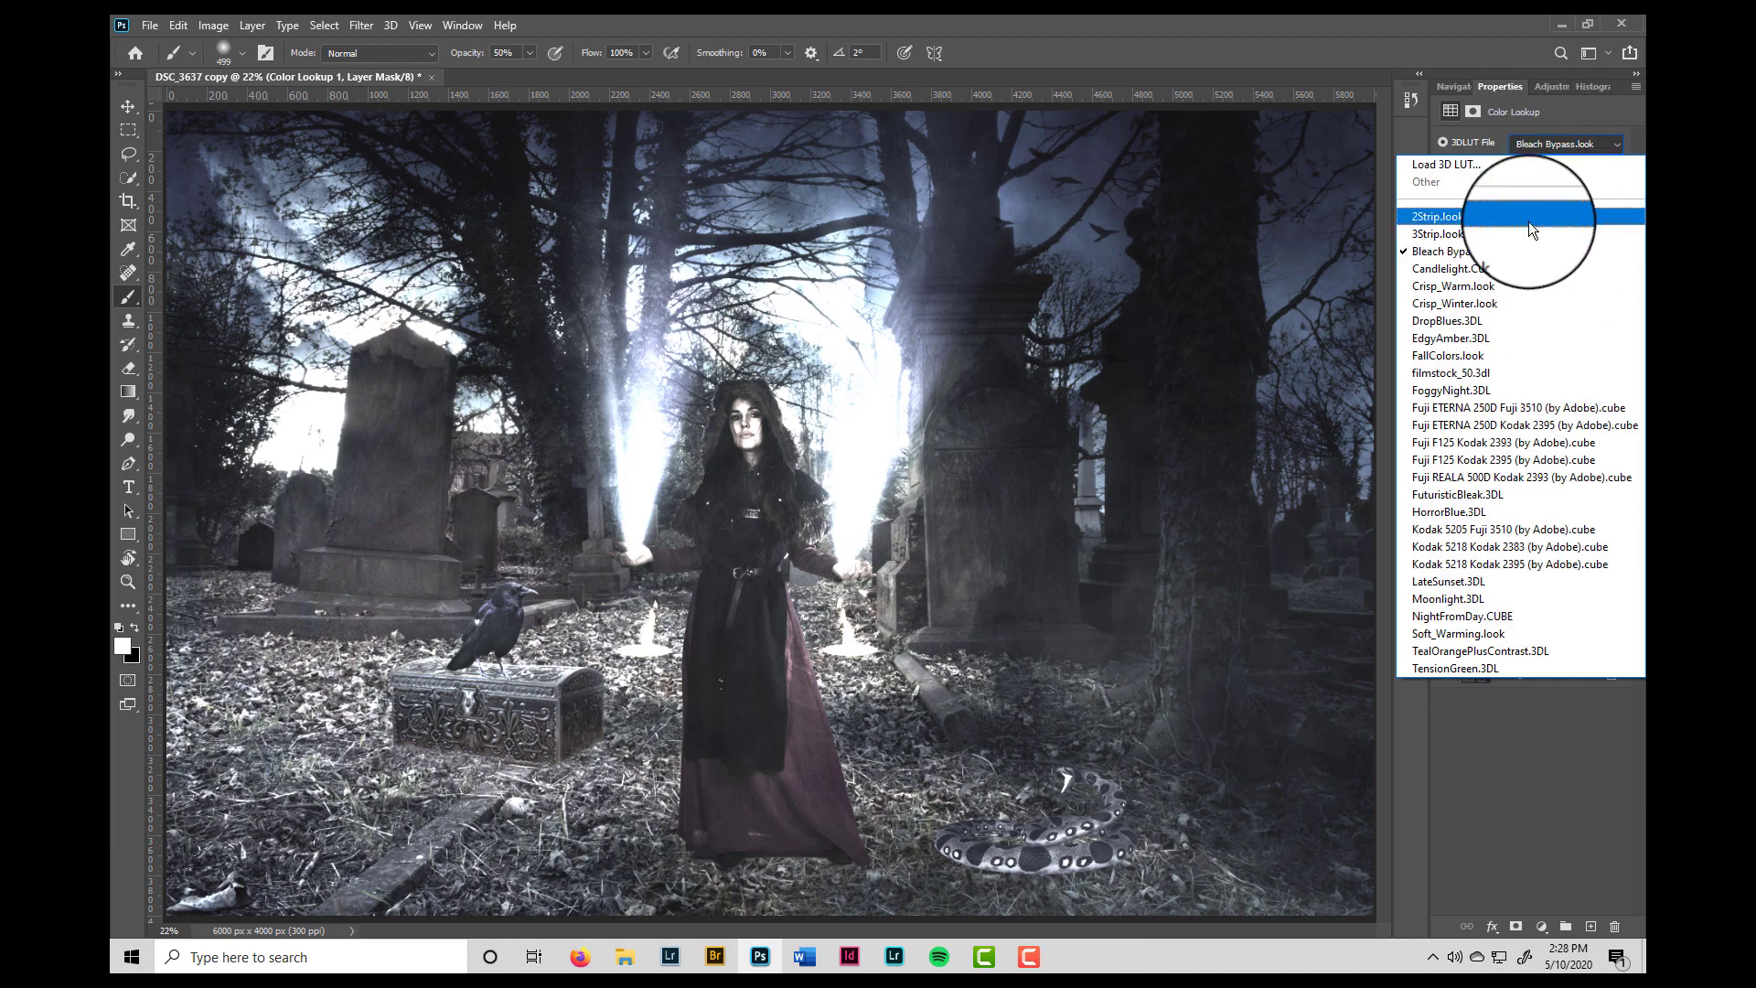
left_click(1501, 286)
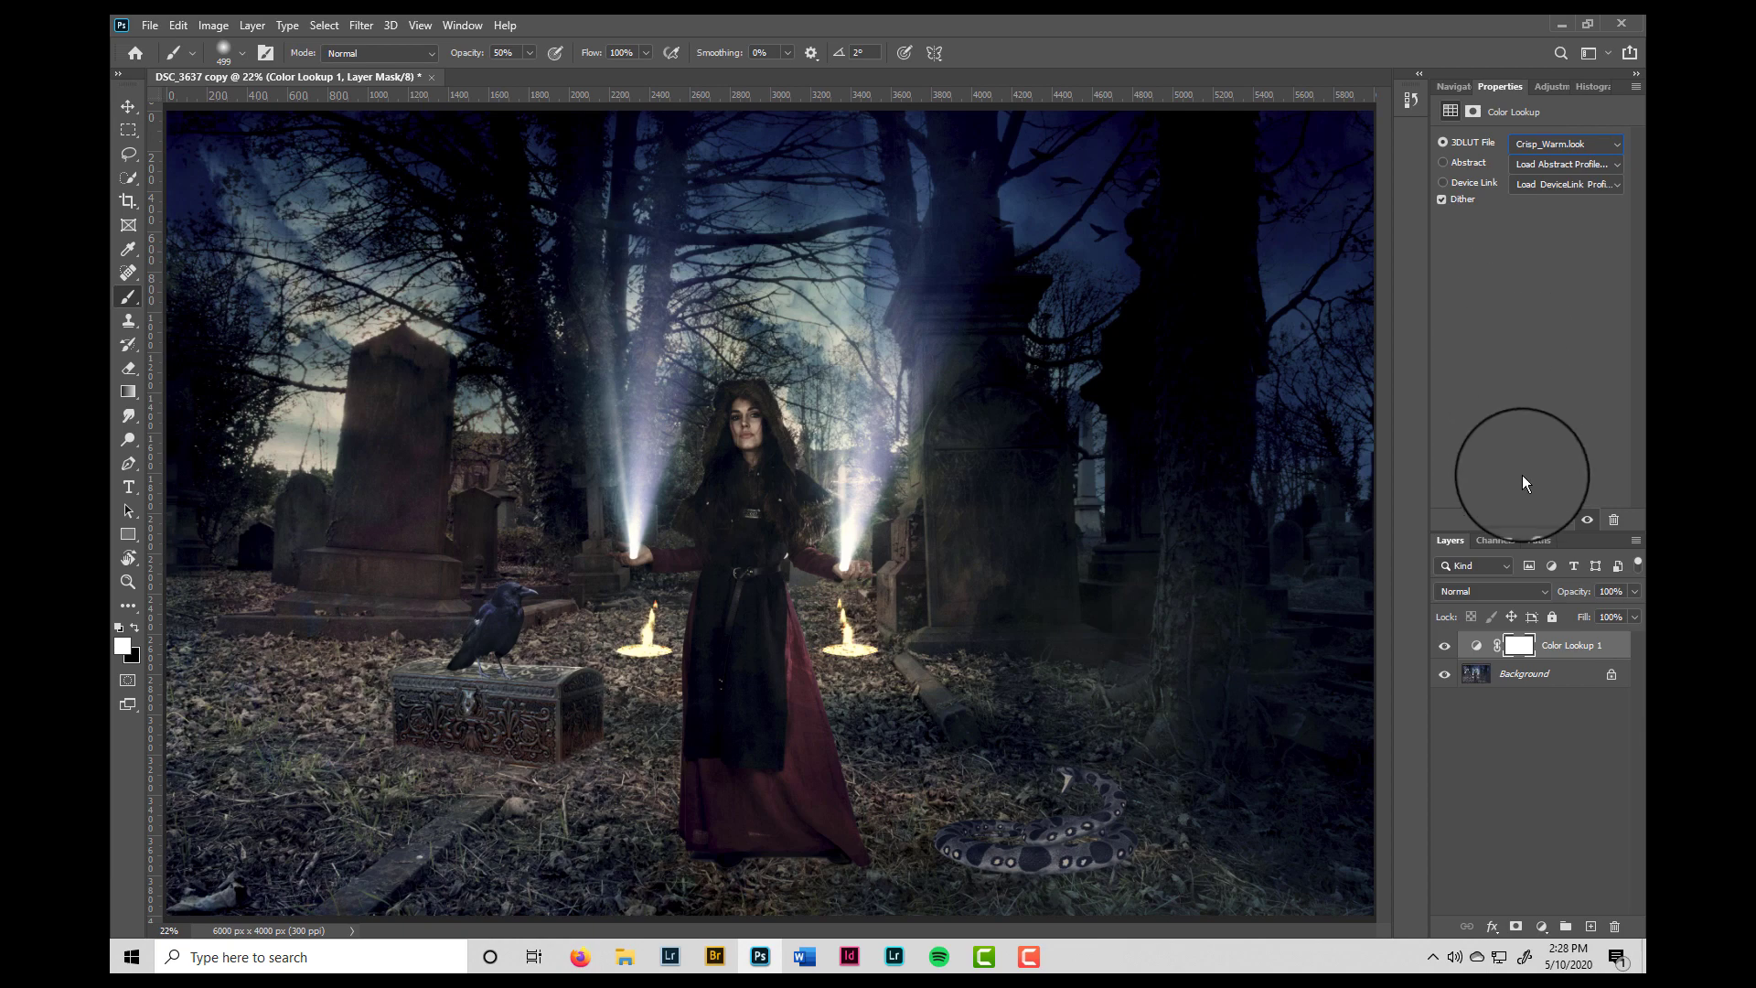
Trial a lower opacity and a Multiply blend, then return the Color Lookup layer to Normal
left_click(1634, 593)
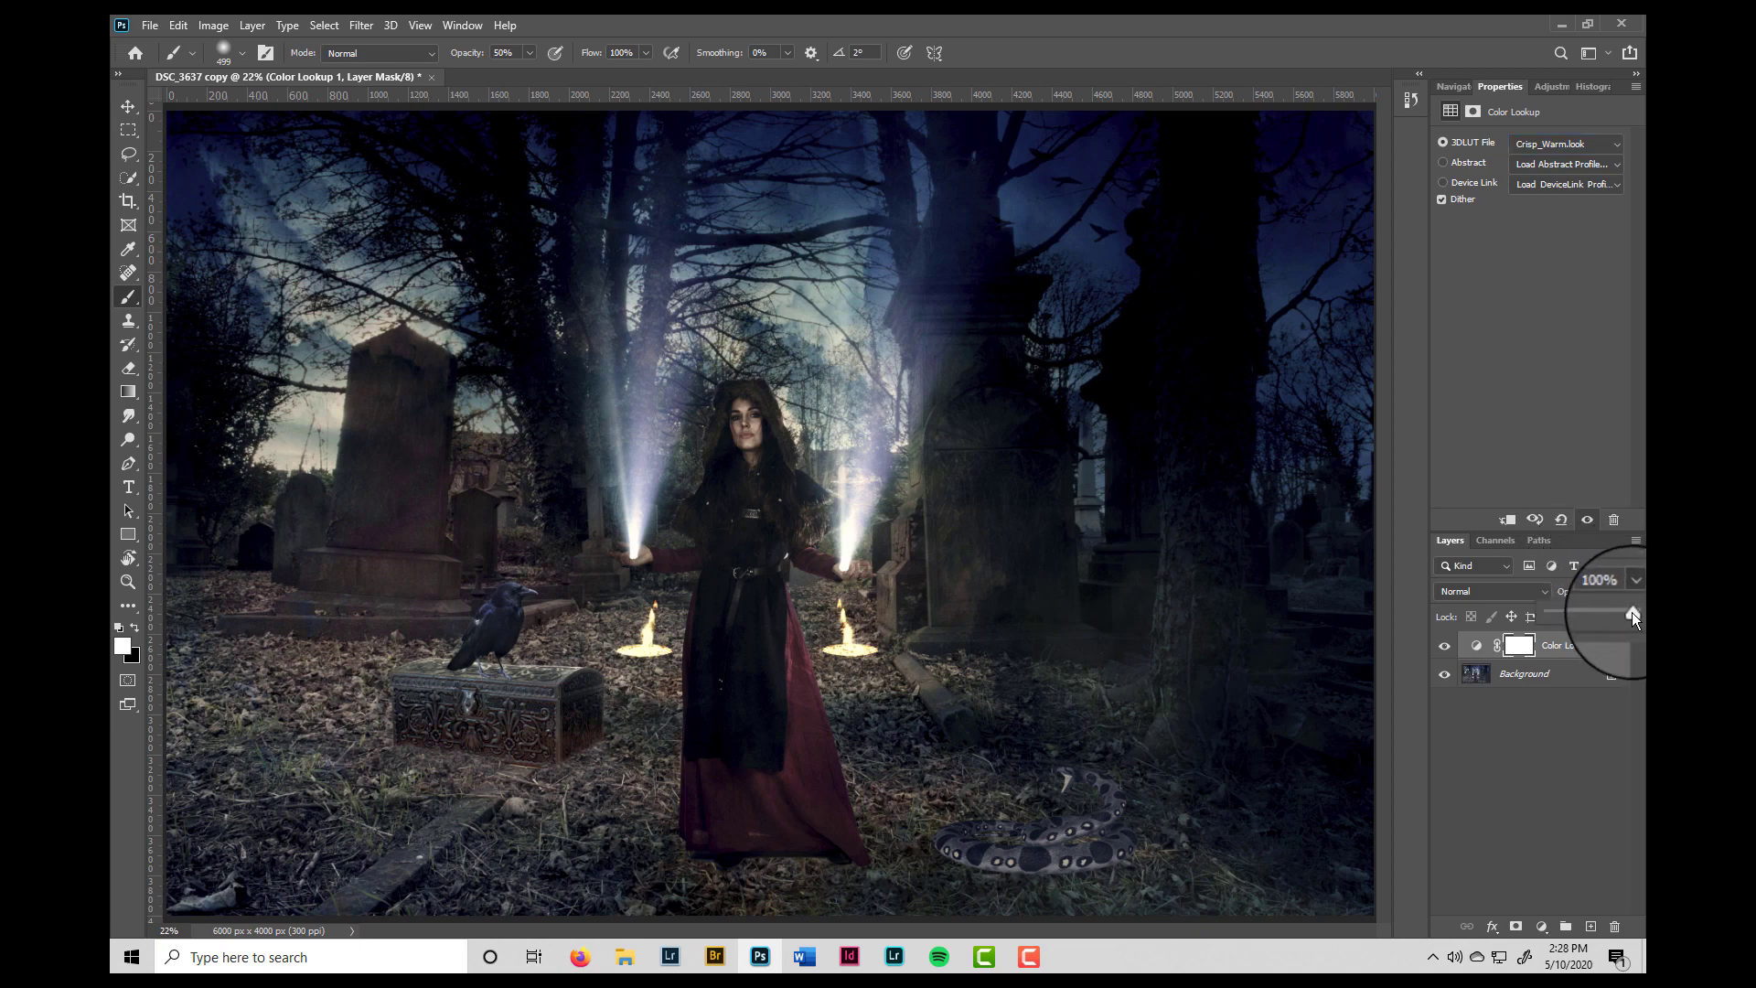
mouse_move(1632, 612)
left_mouse_down()
mouse_move(1544, 617)
mouse_move(1633, 612)
left_mouse_up()
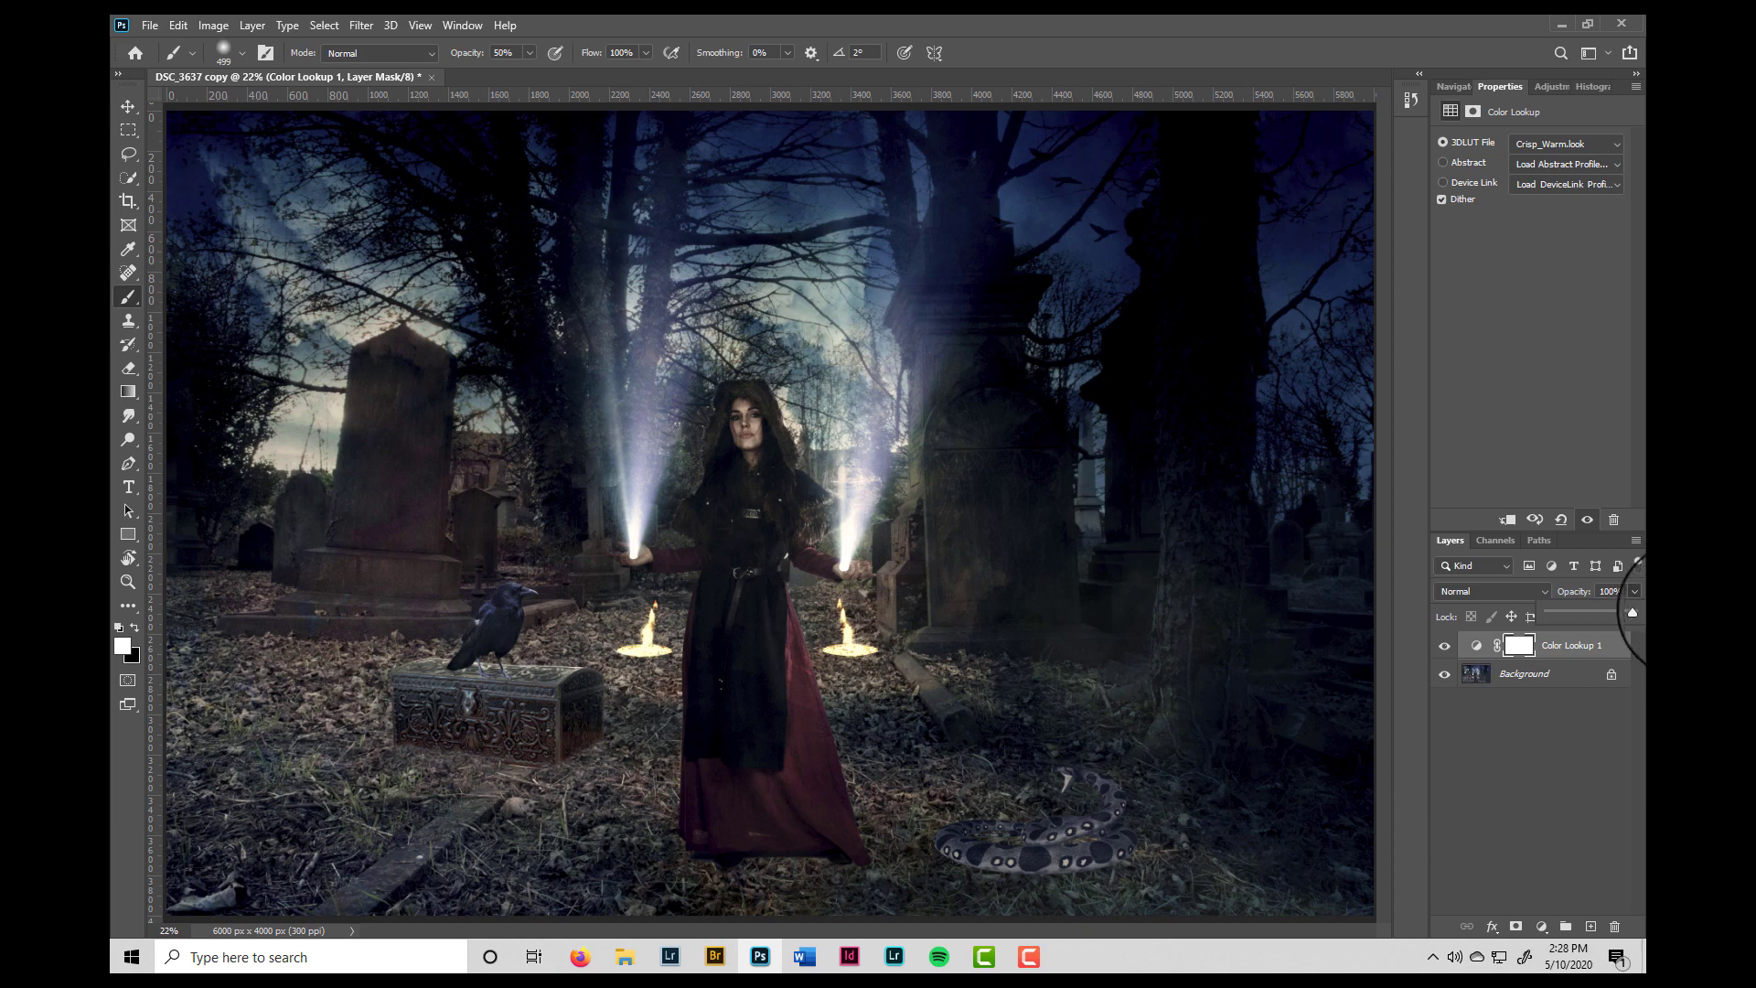
left_click(1540, 590)
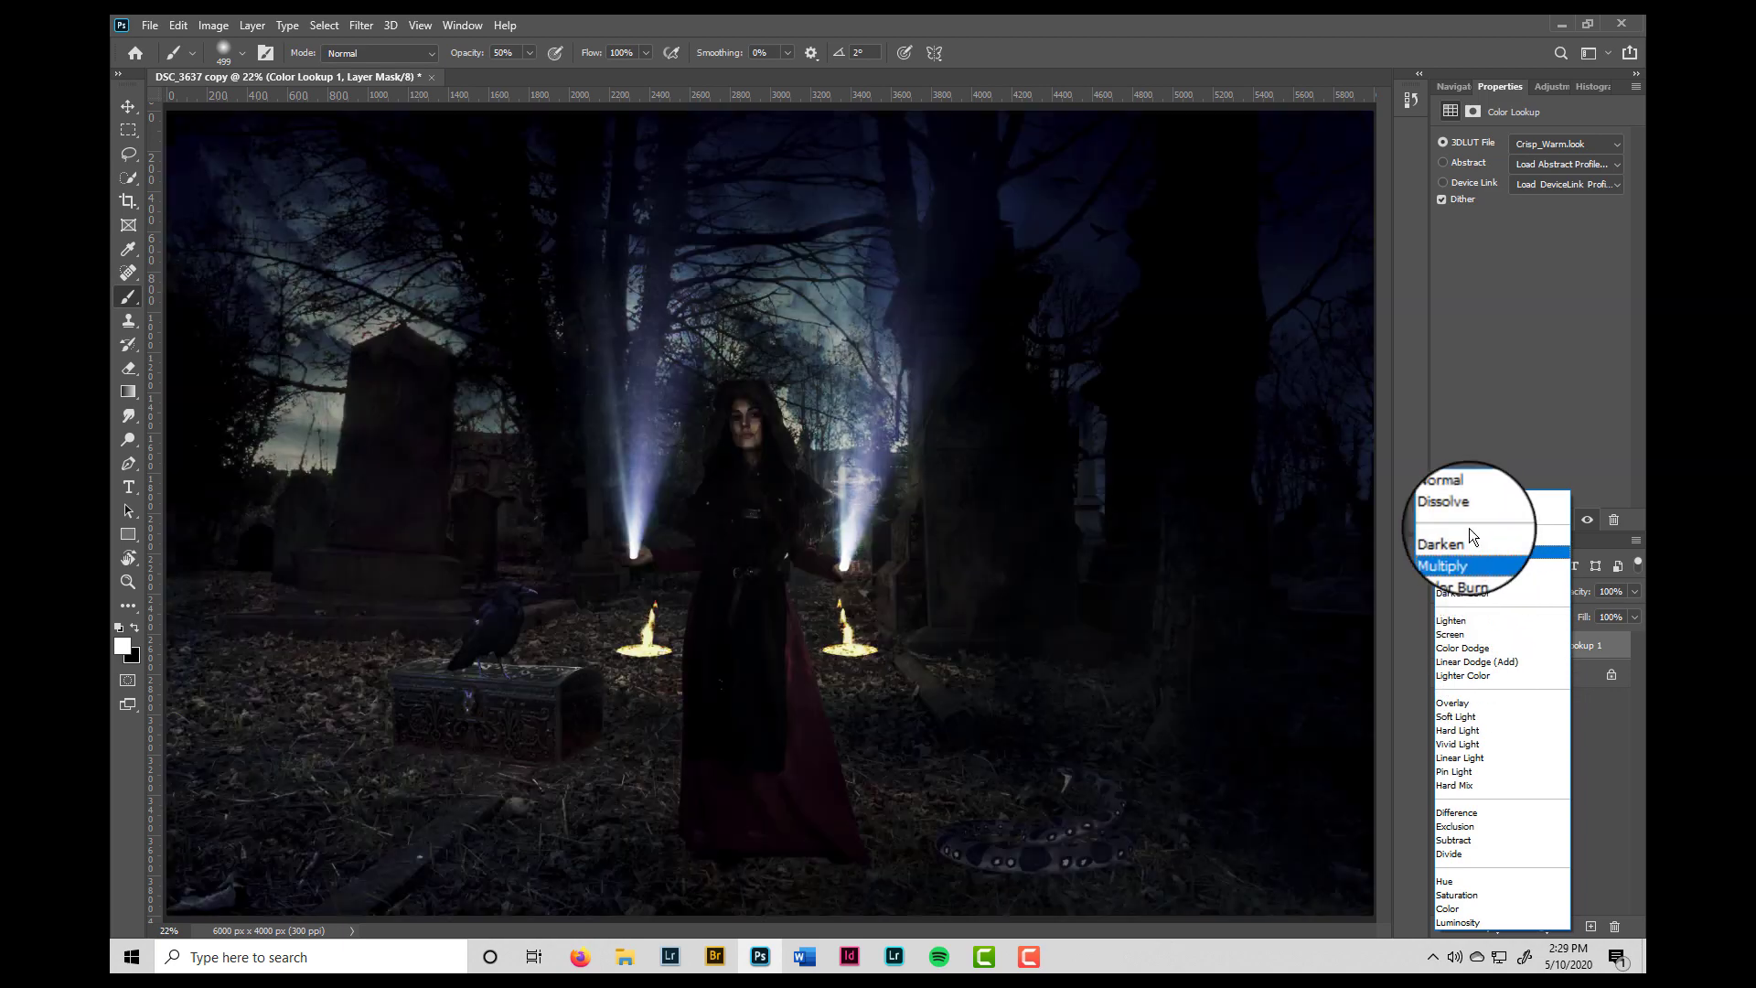
left_click(1462, 496)
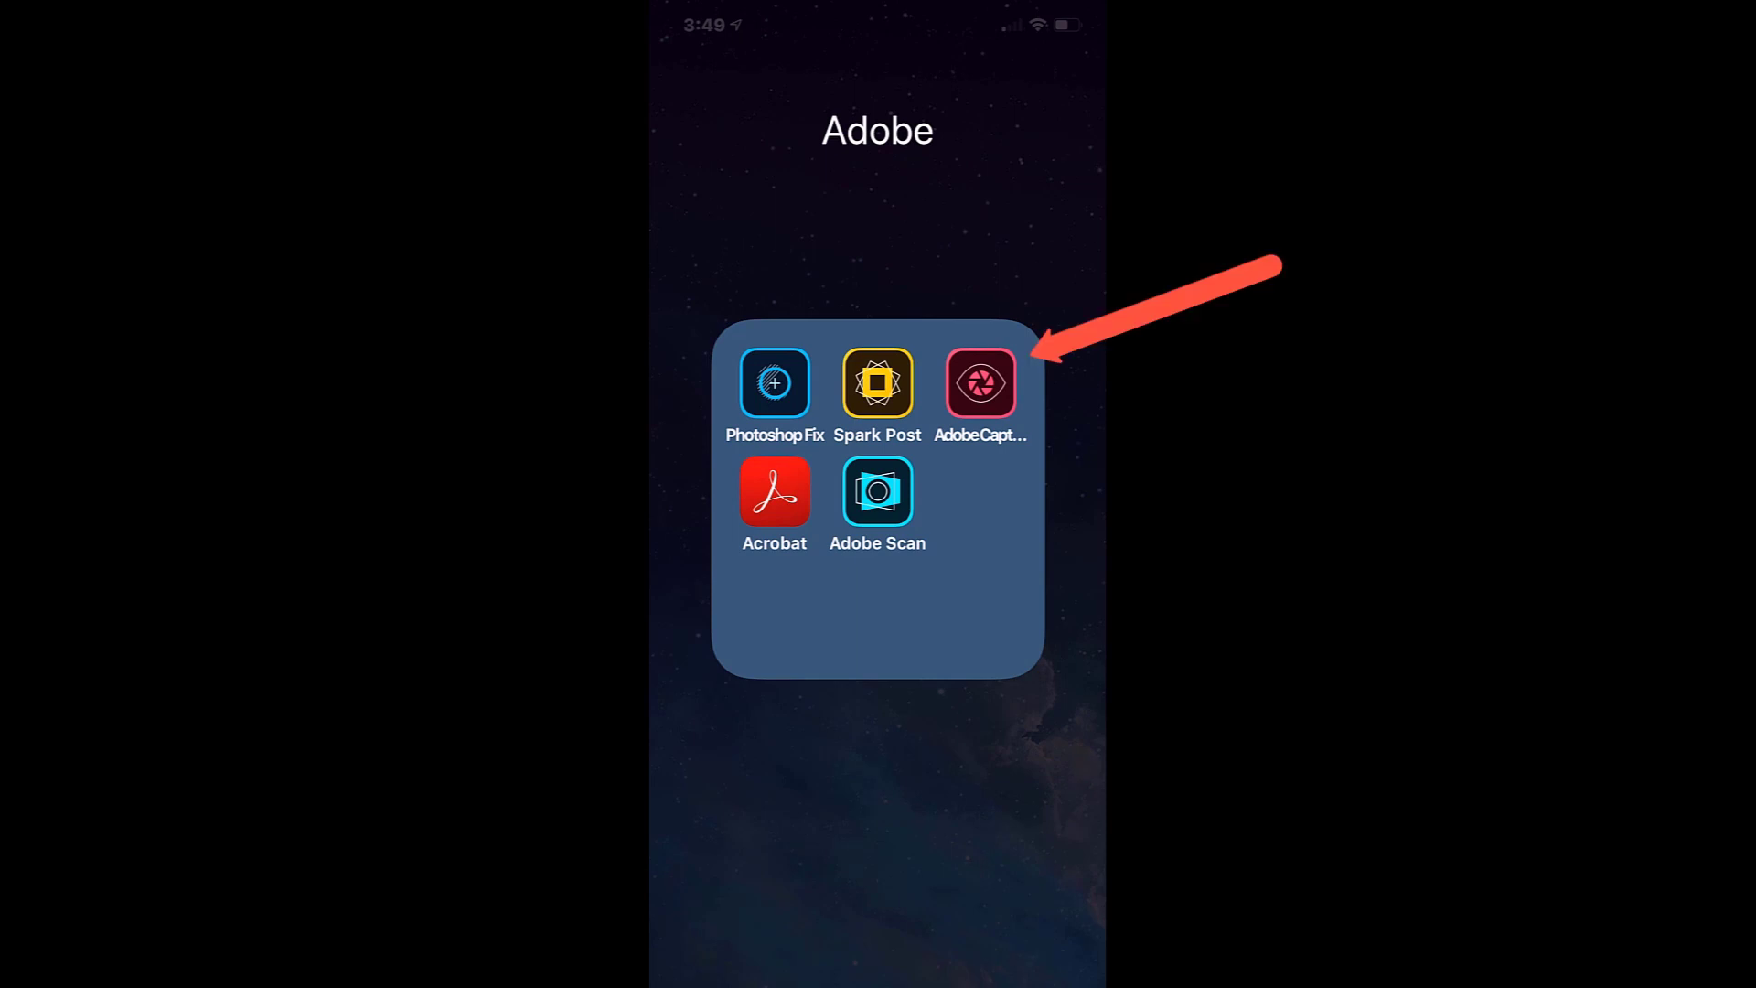
Launch Adobe Capture from the phone's Adobe folder
left_click(981, 382)
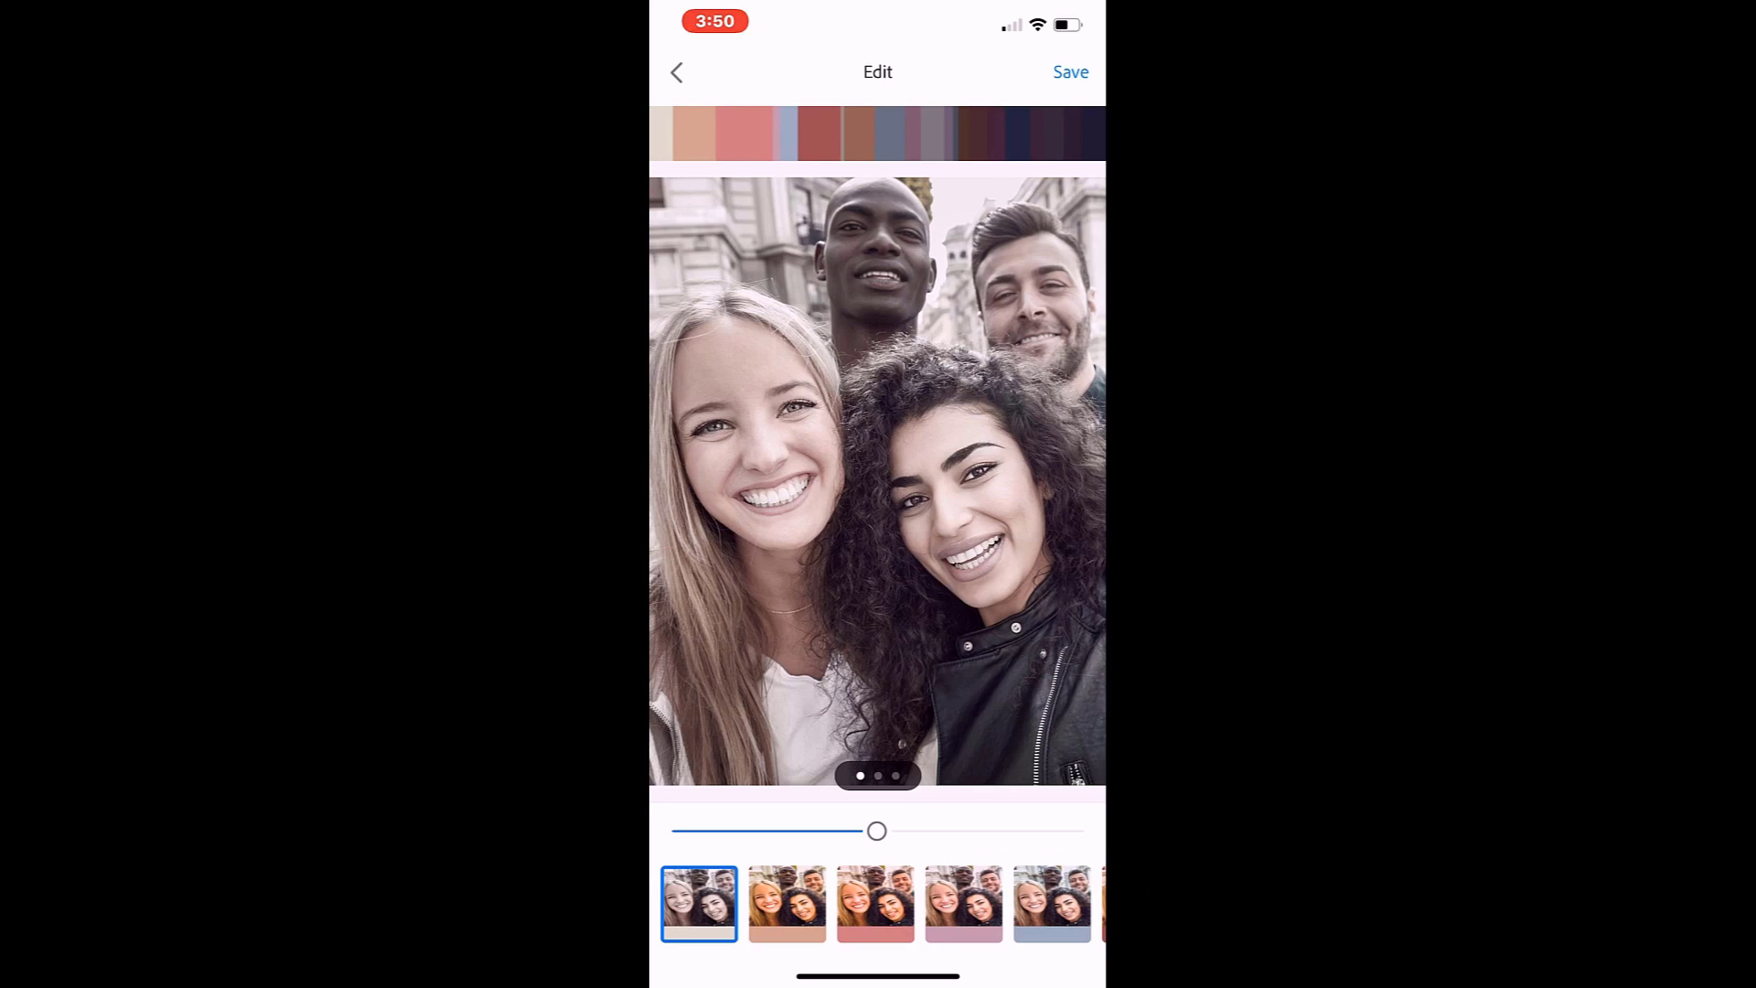
Try the warm, pink, mauve, blue, red, taupe and slate looks, then max the strength slider
left_click(786, 903)
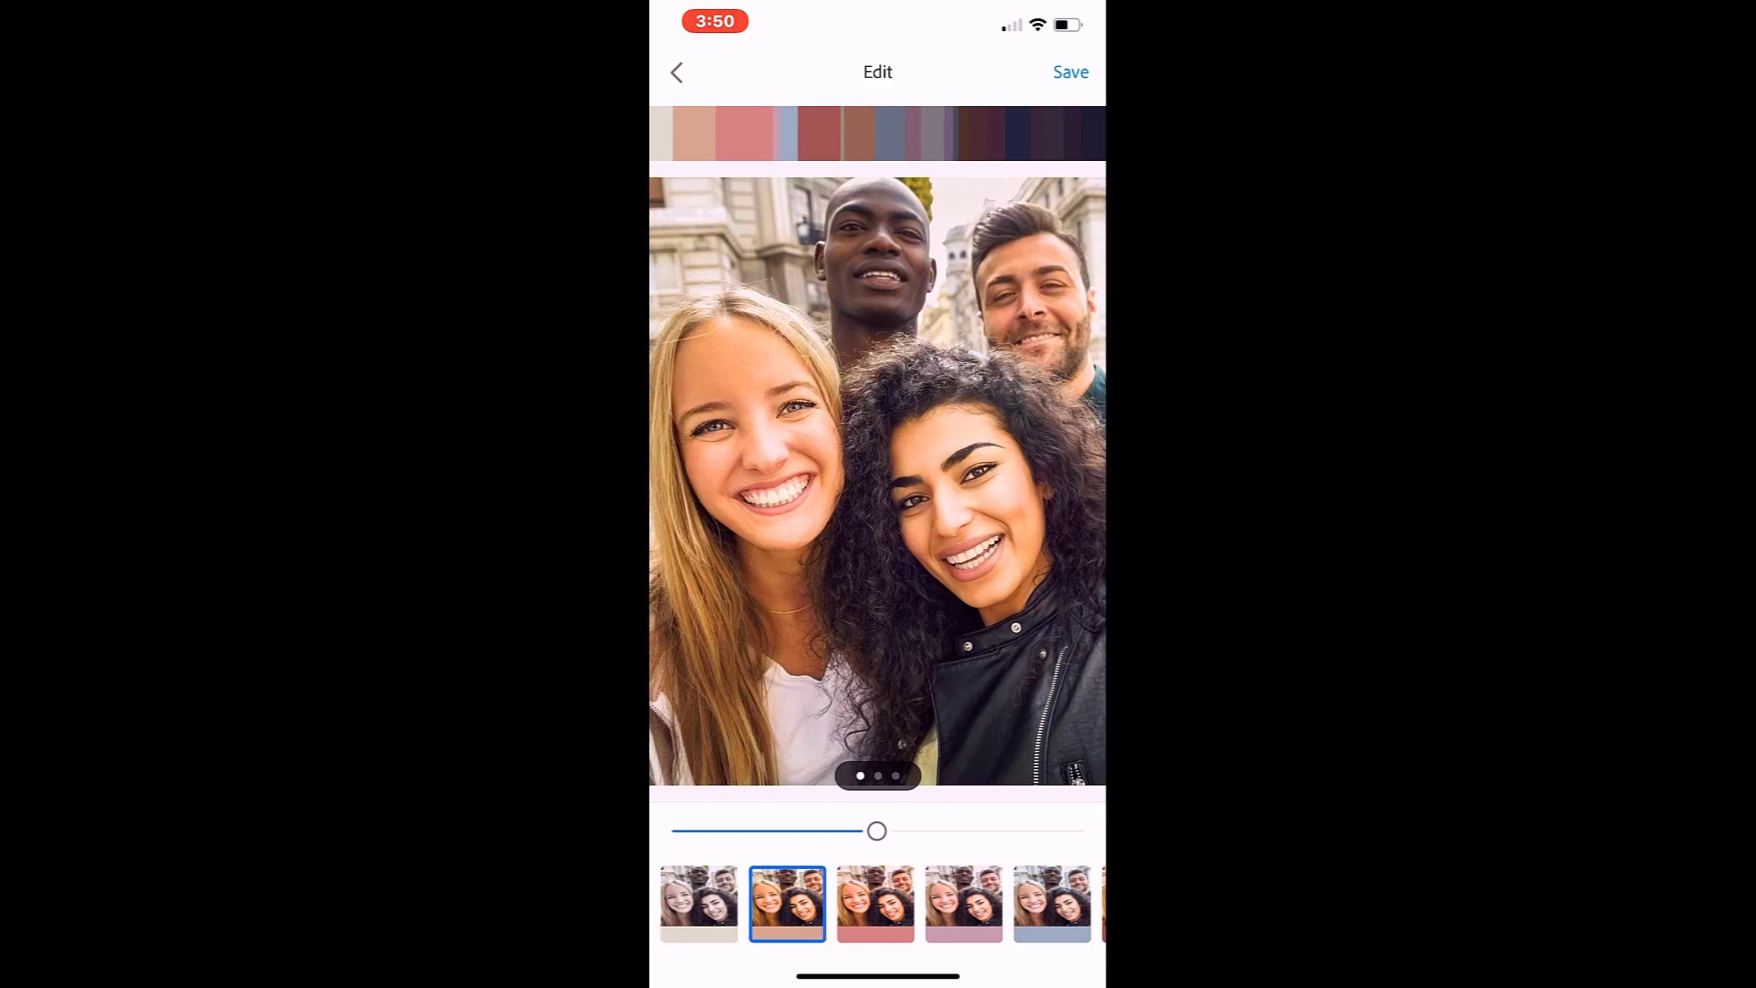
left_click(875, 904)
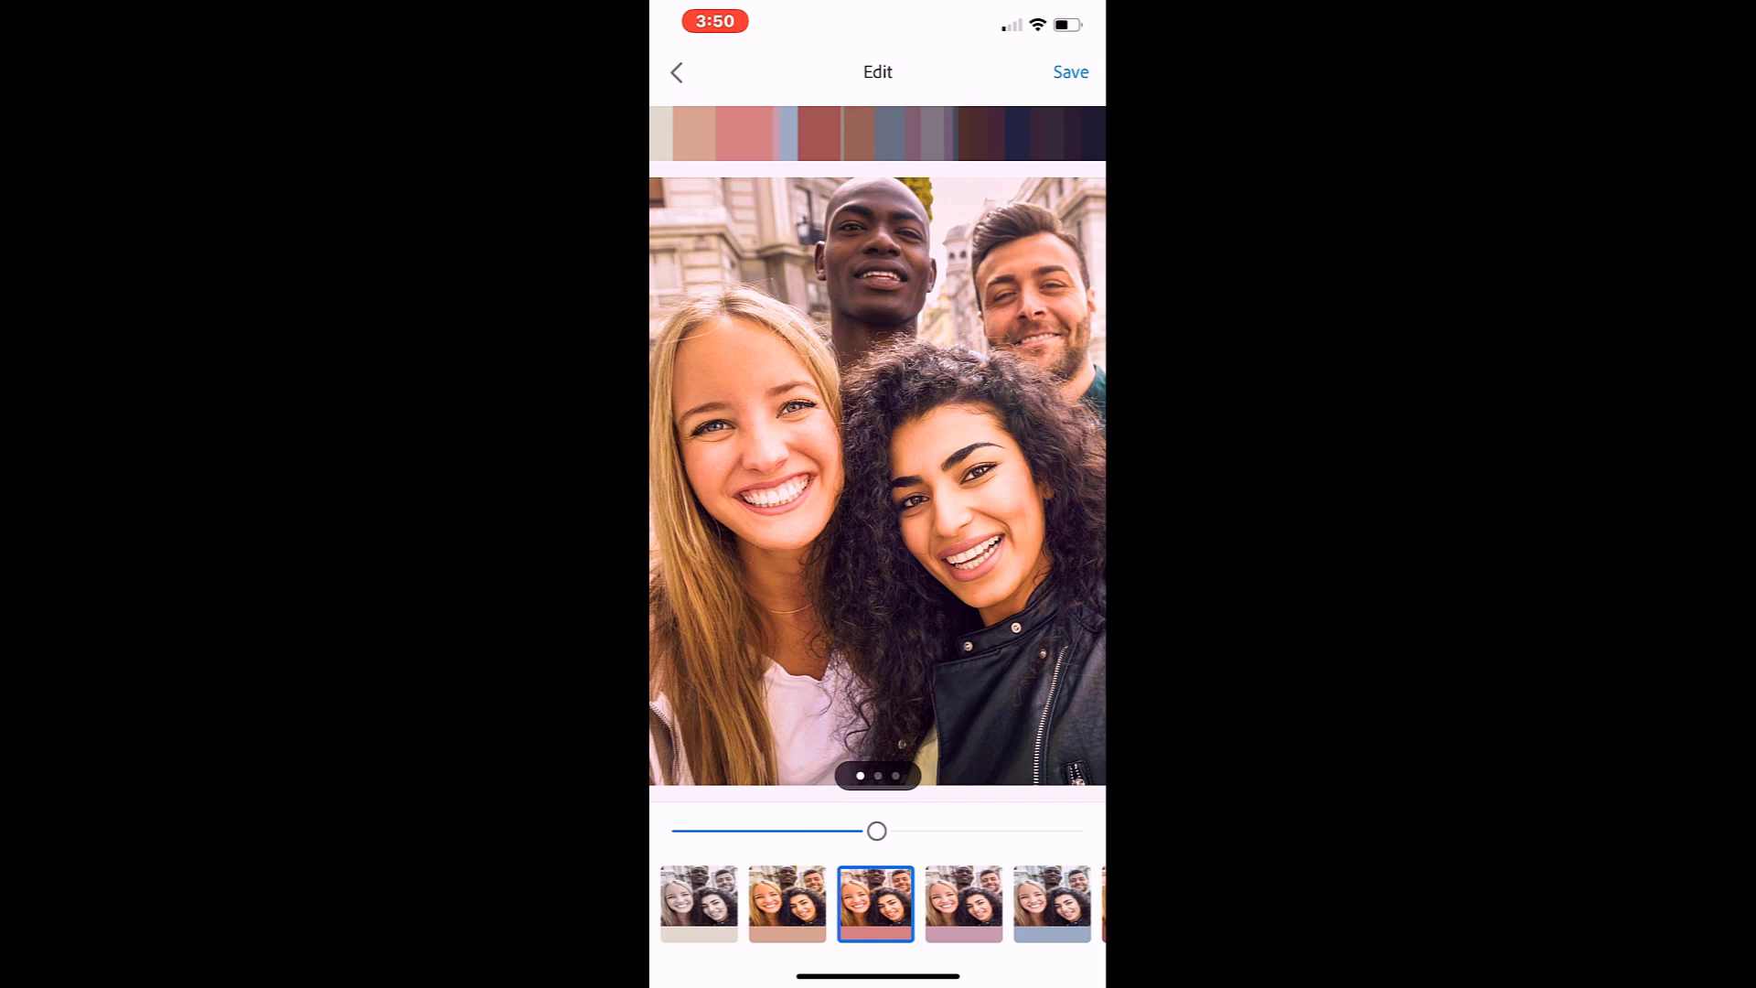
left_click(963, 904)
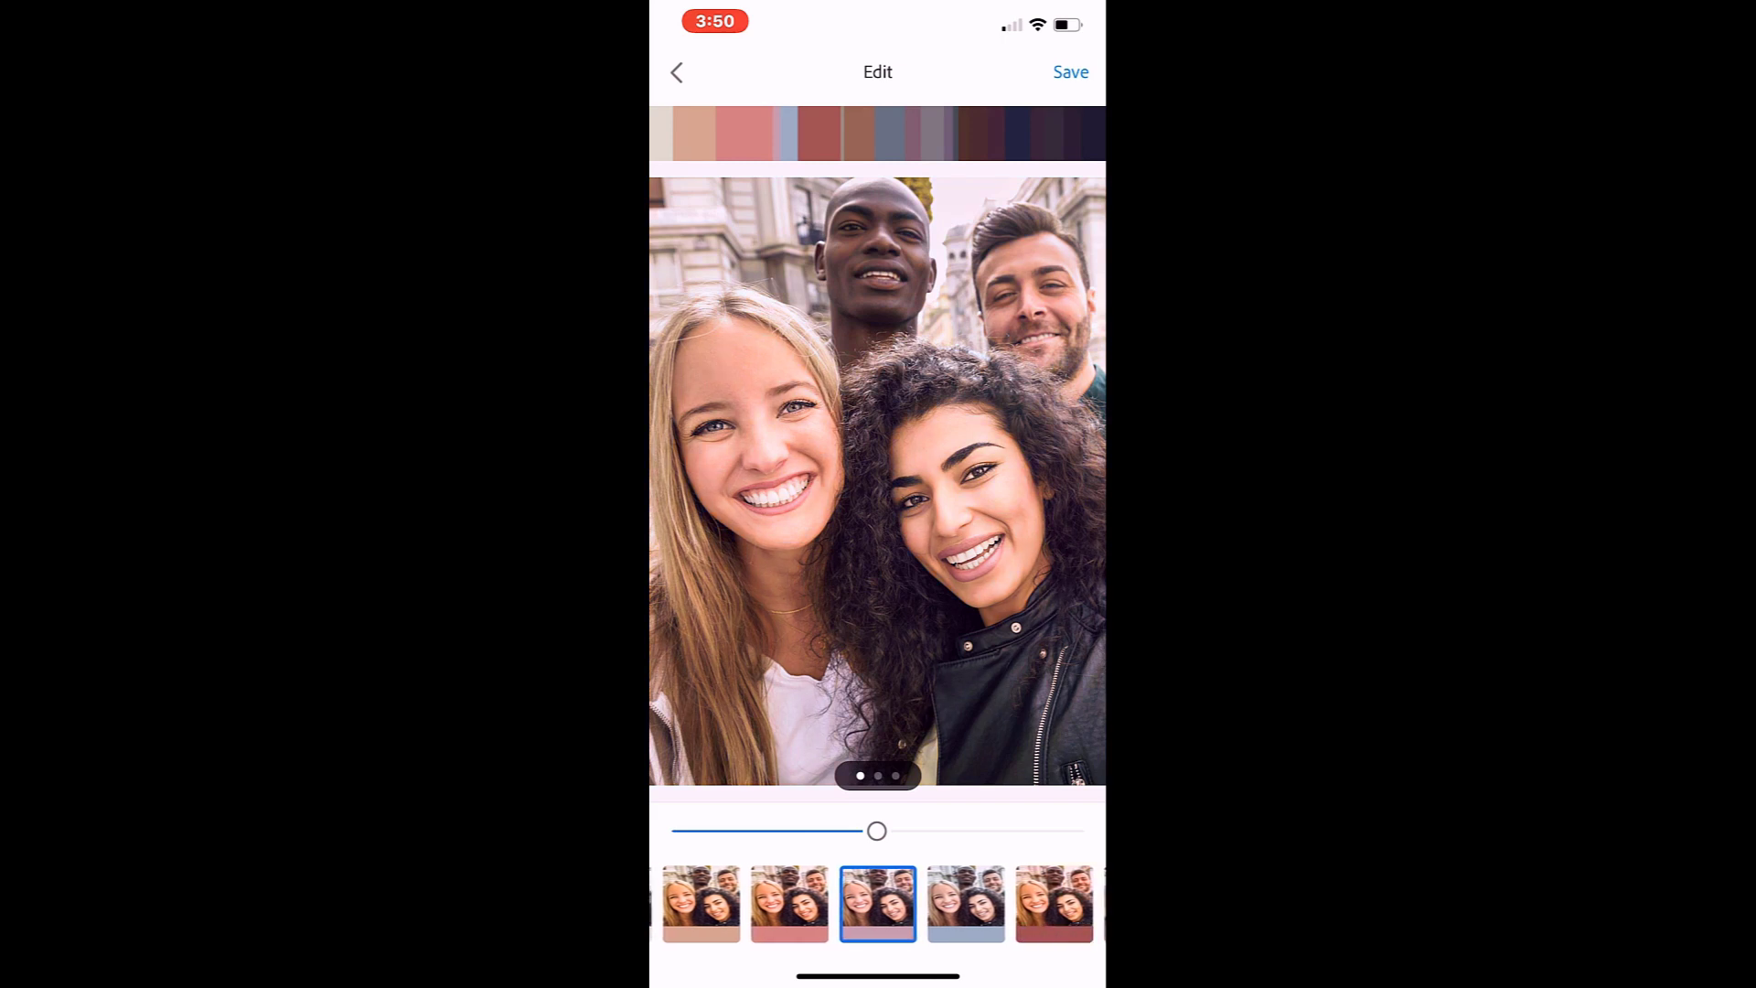
left_click(966, 904)
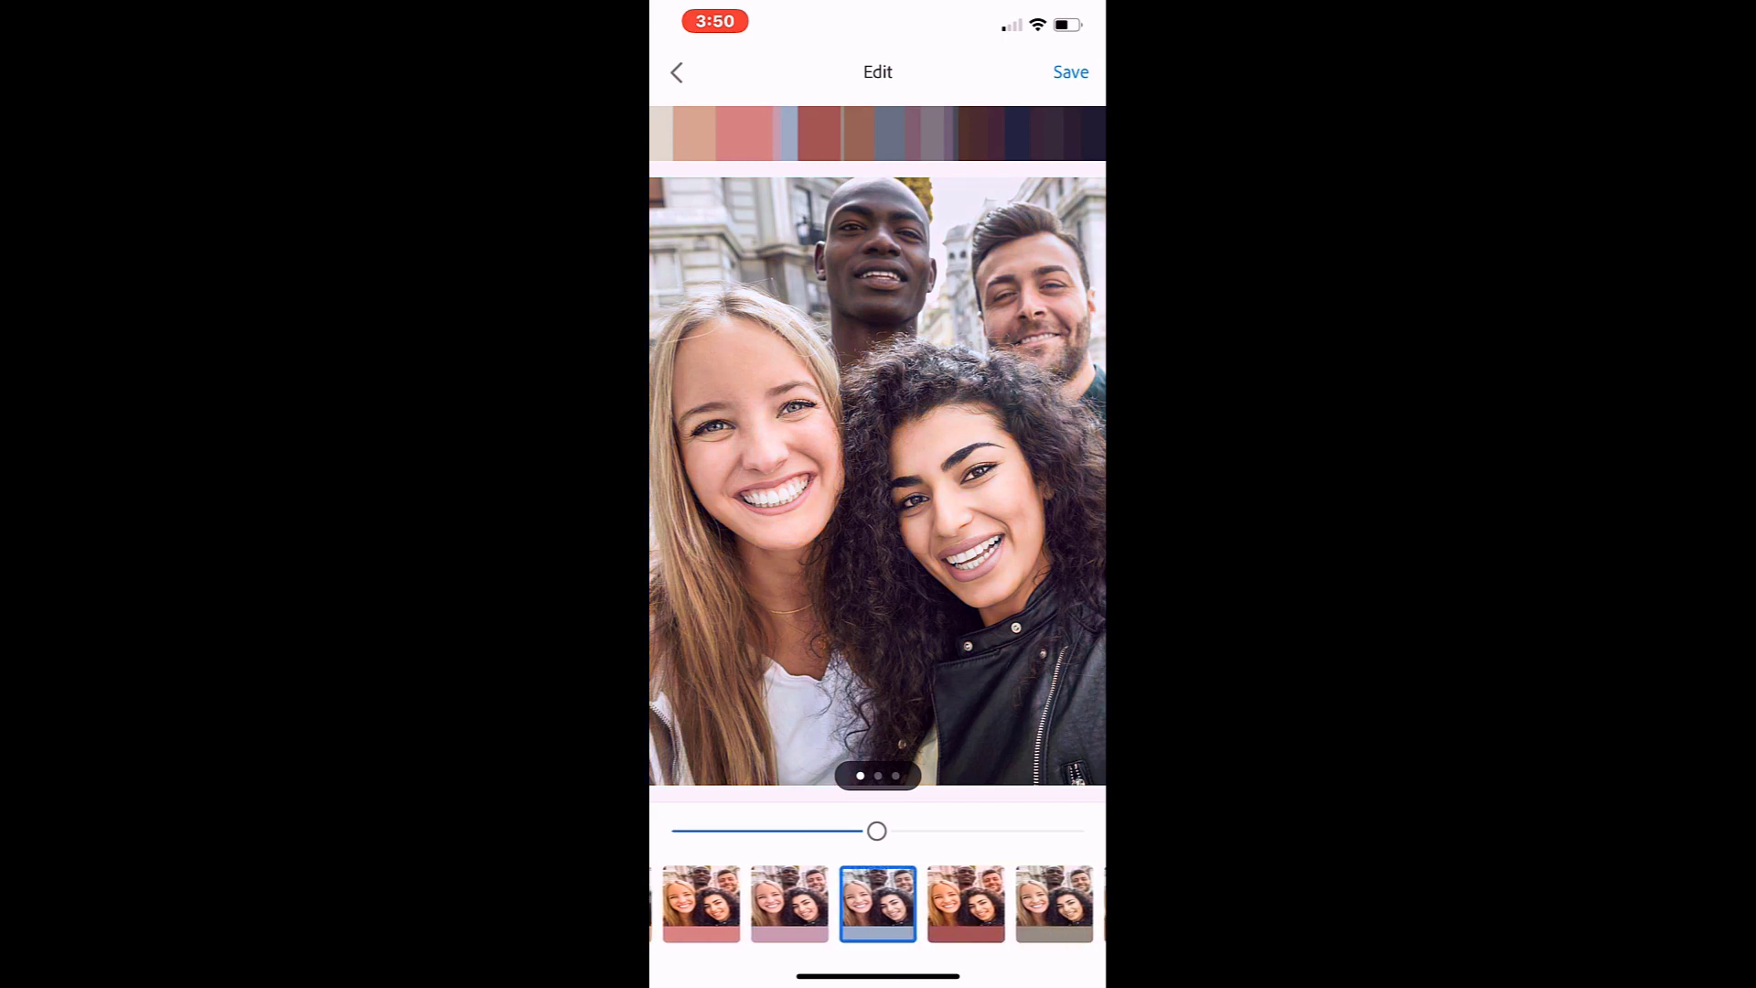
left_click(966, 904)
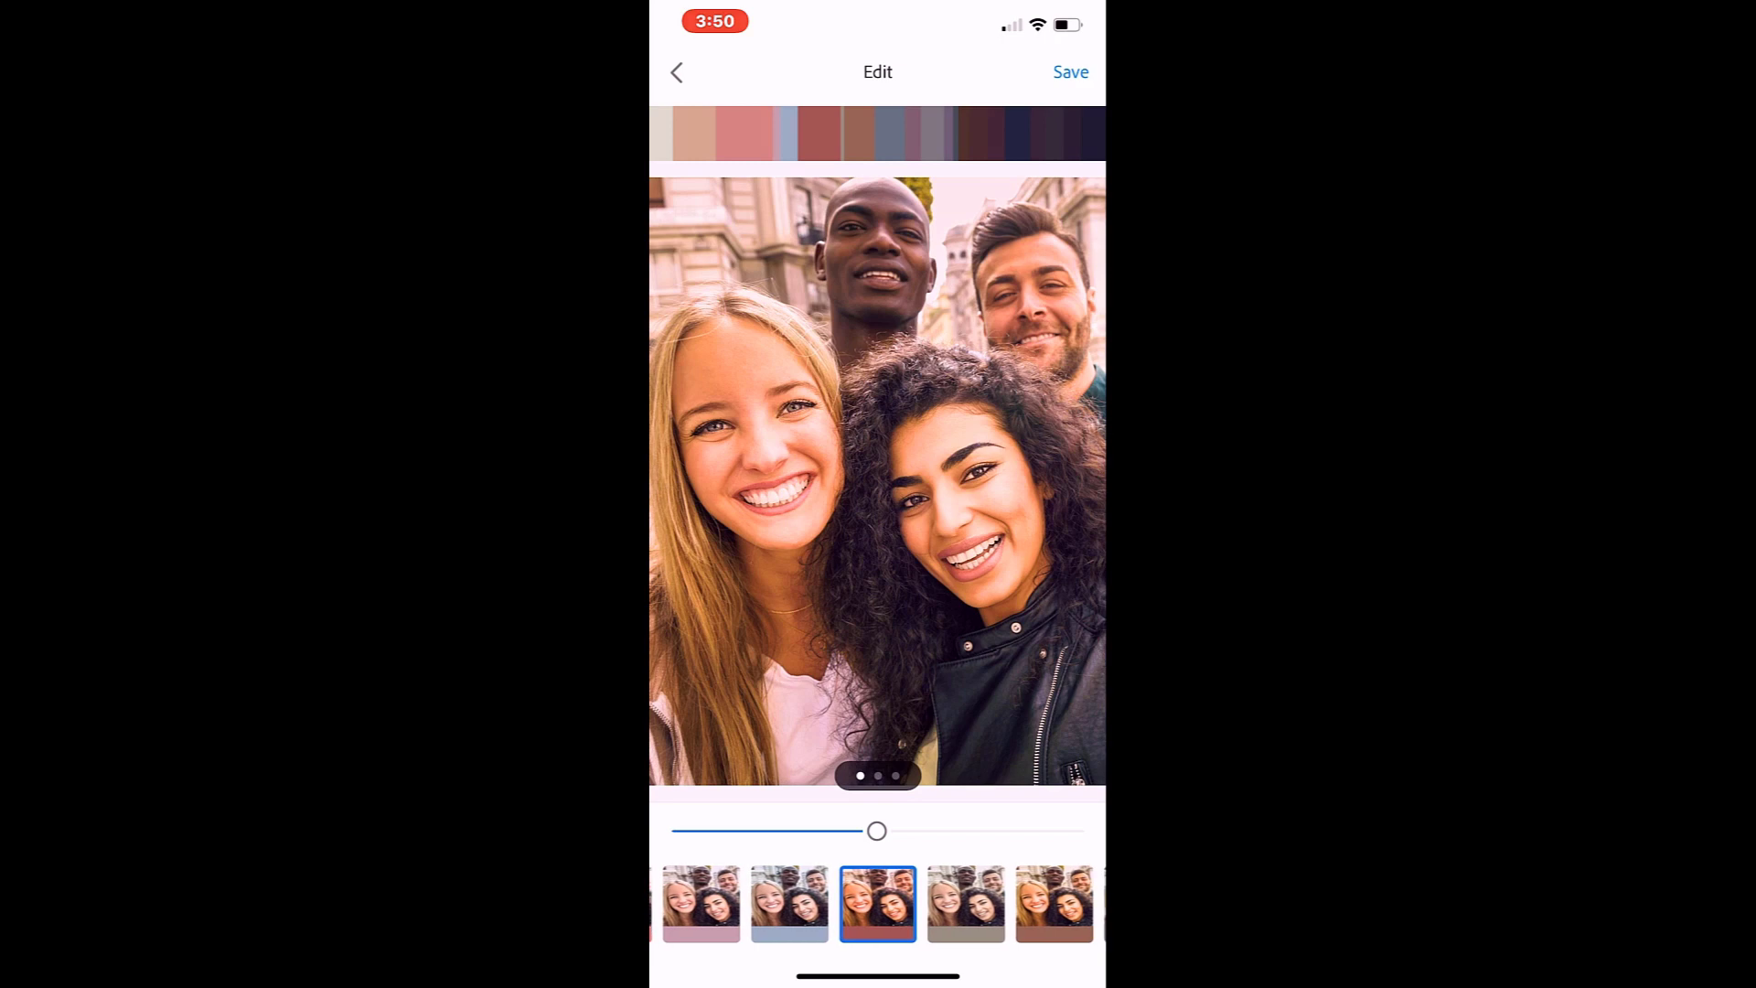
left_click(966, 903)
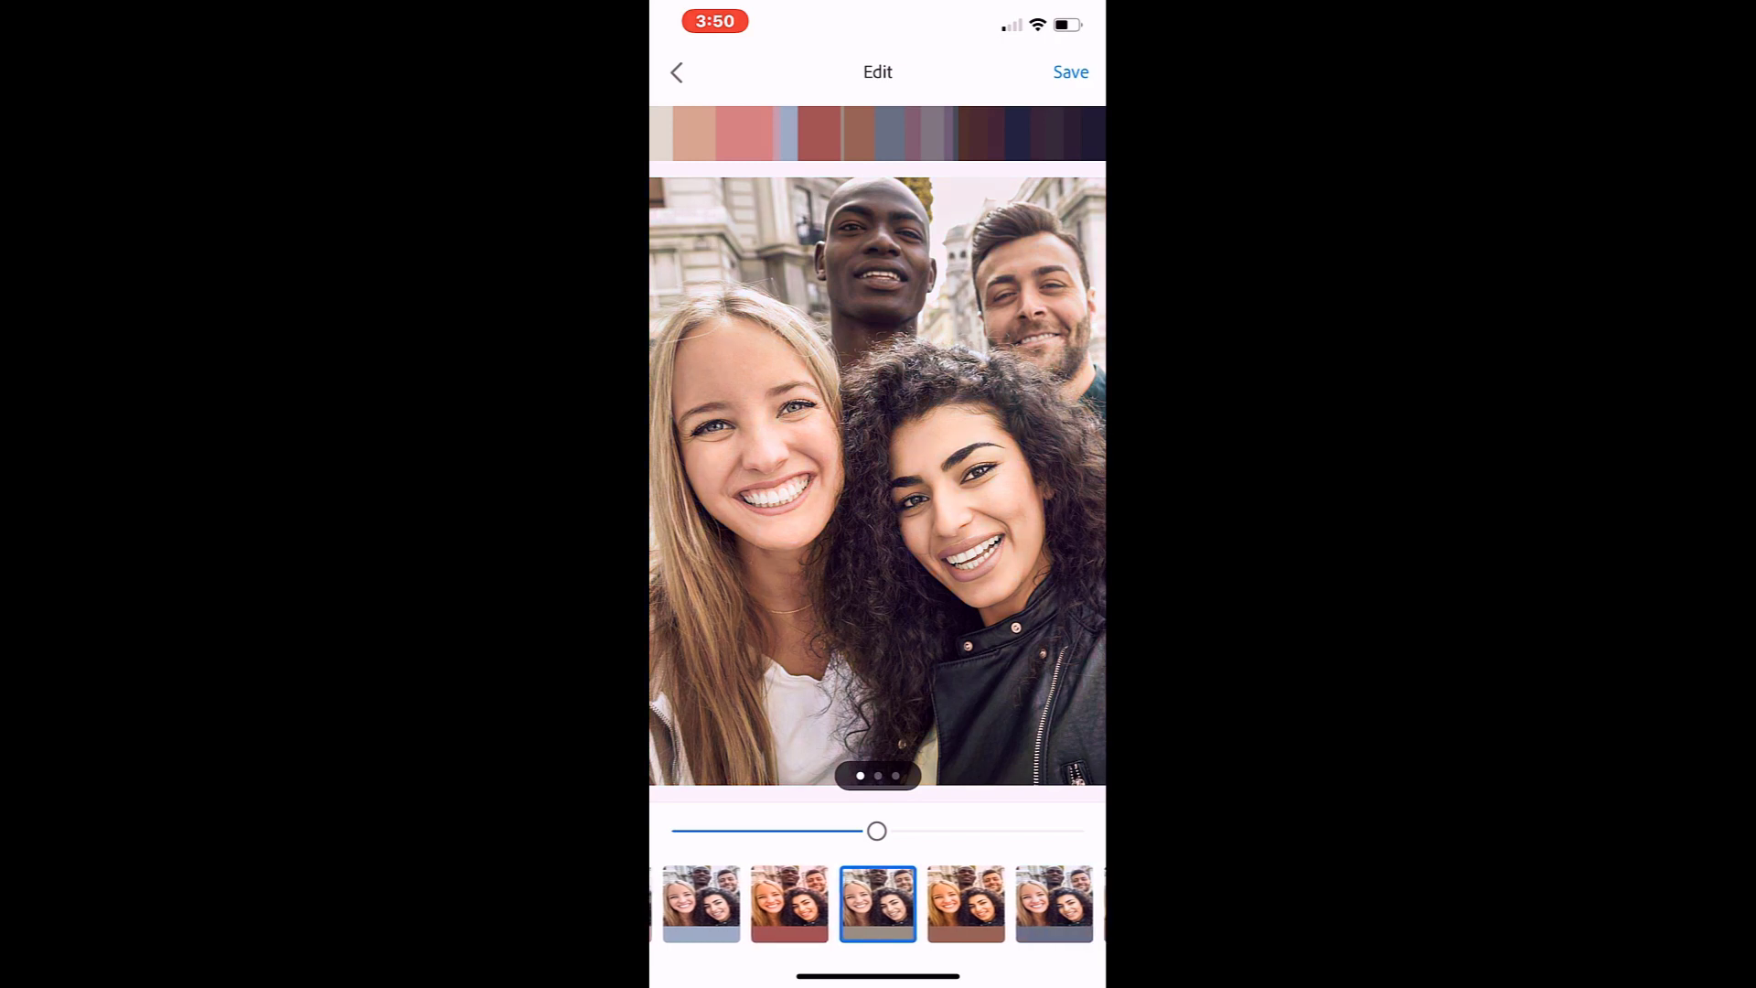
left_click(1054, 904)
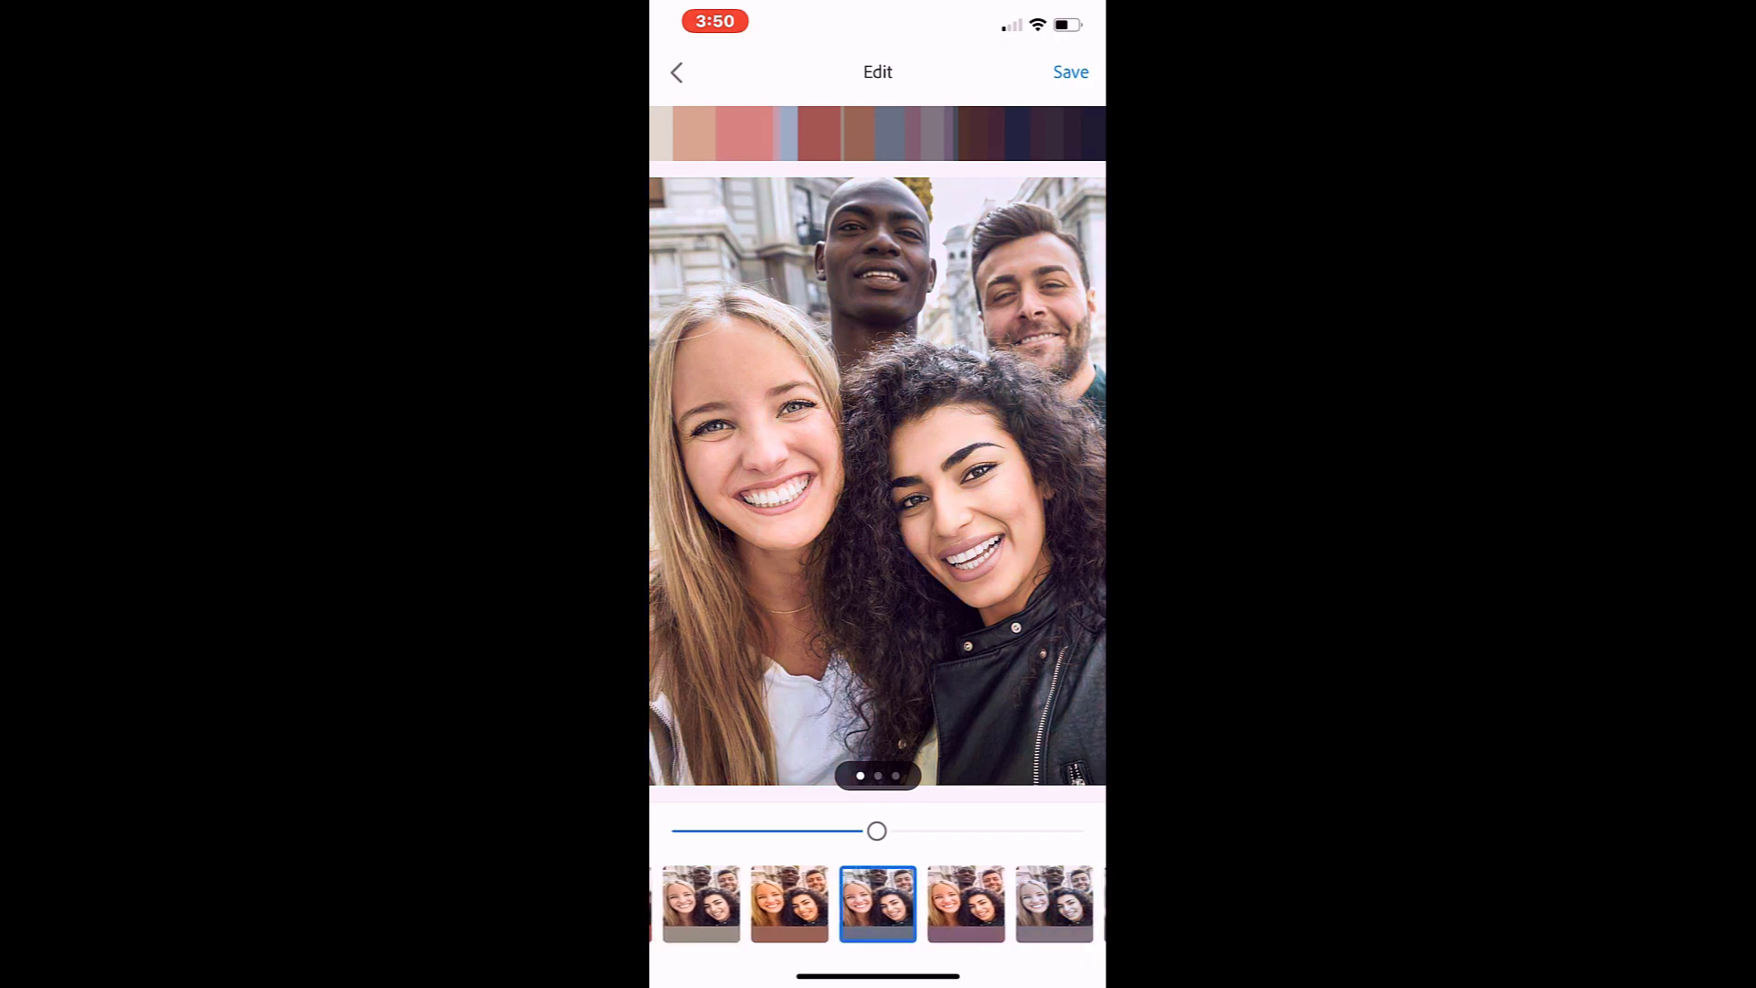
scroll(879, 904, "right", 5)
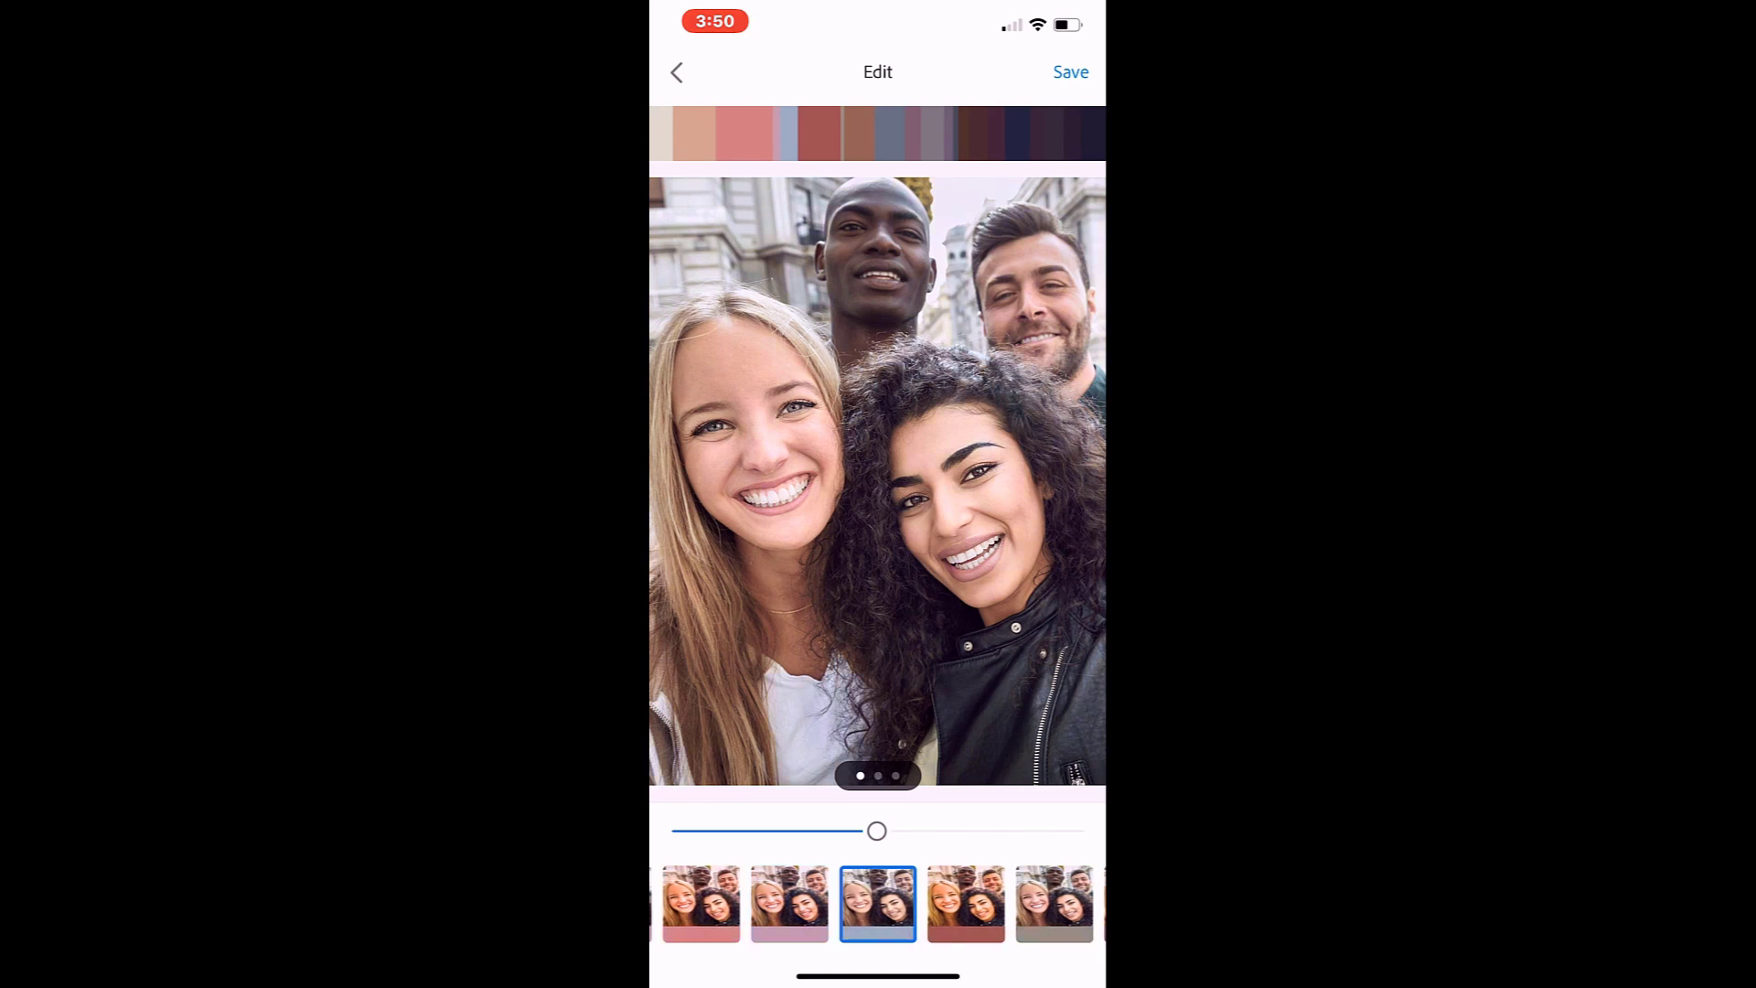
left_click_drag(878, 830, 994, 830)
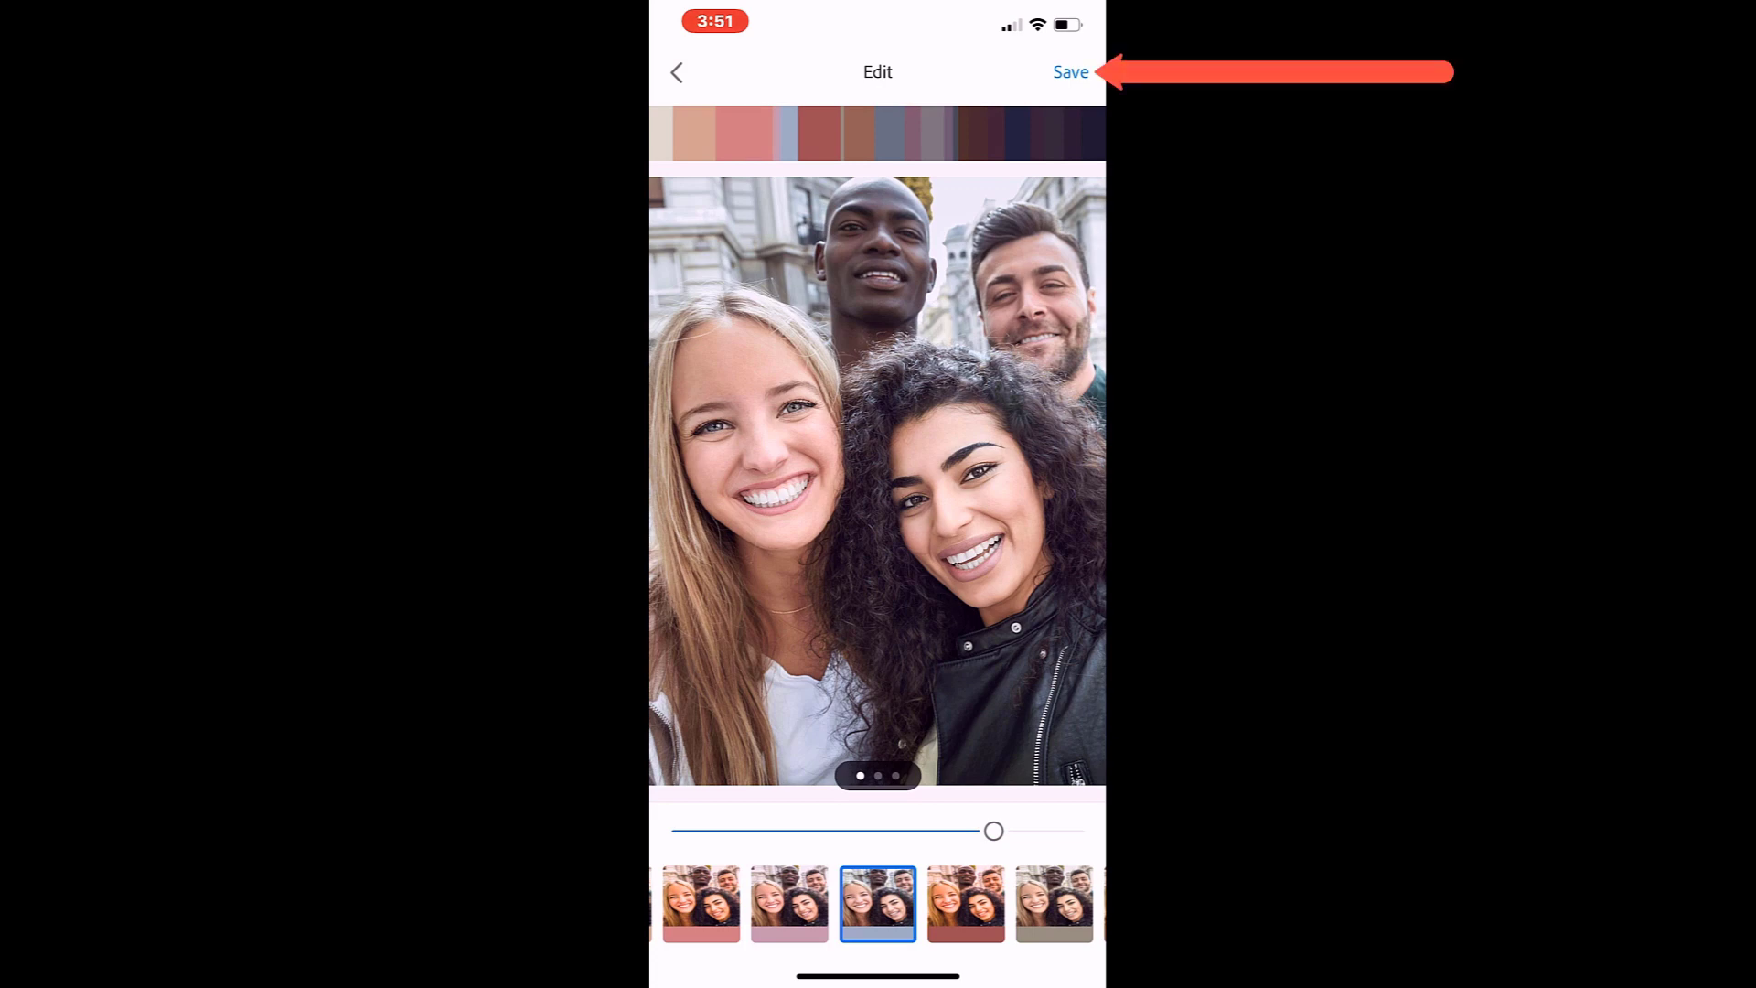
Save the selfie look to My Library as Look 2
left_click(1072, 71)
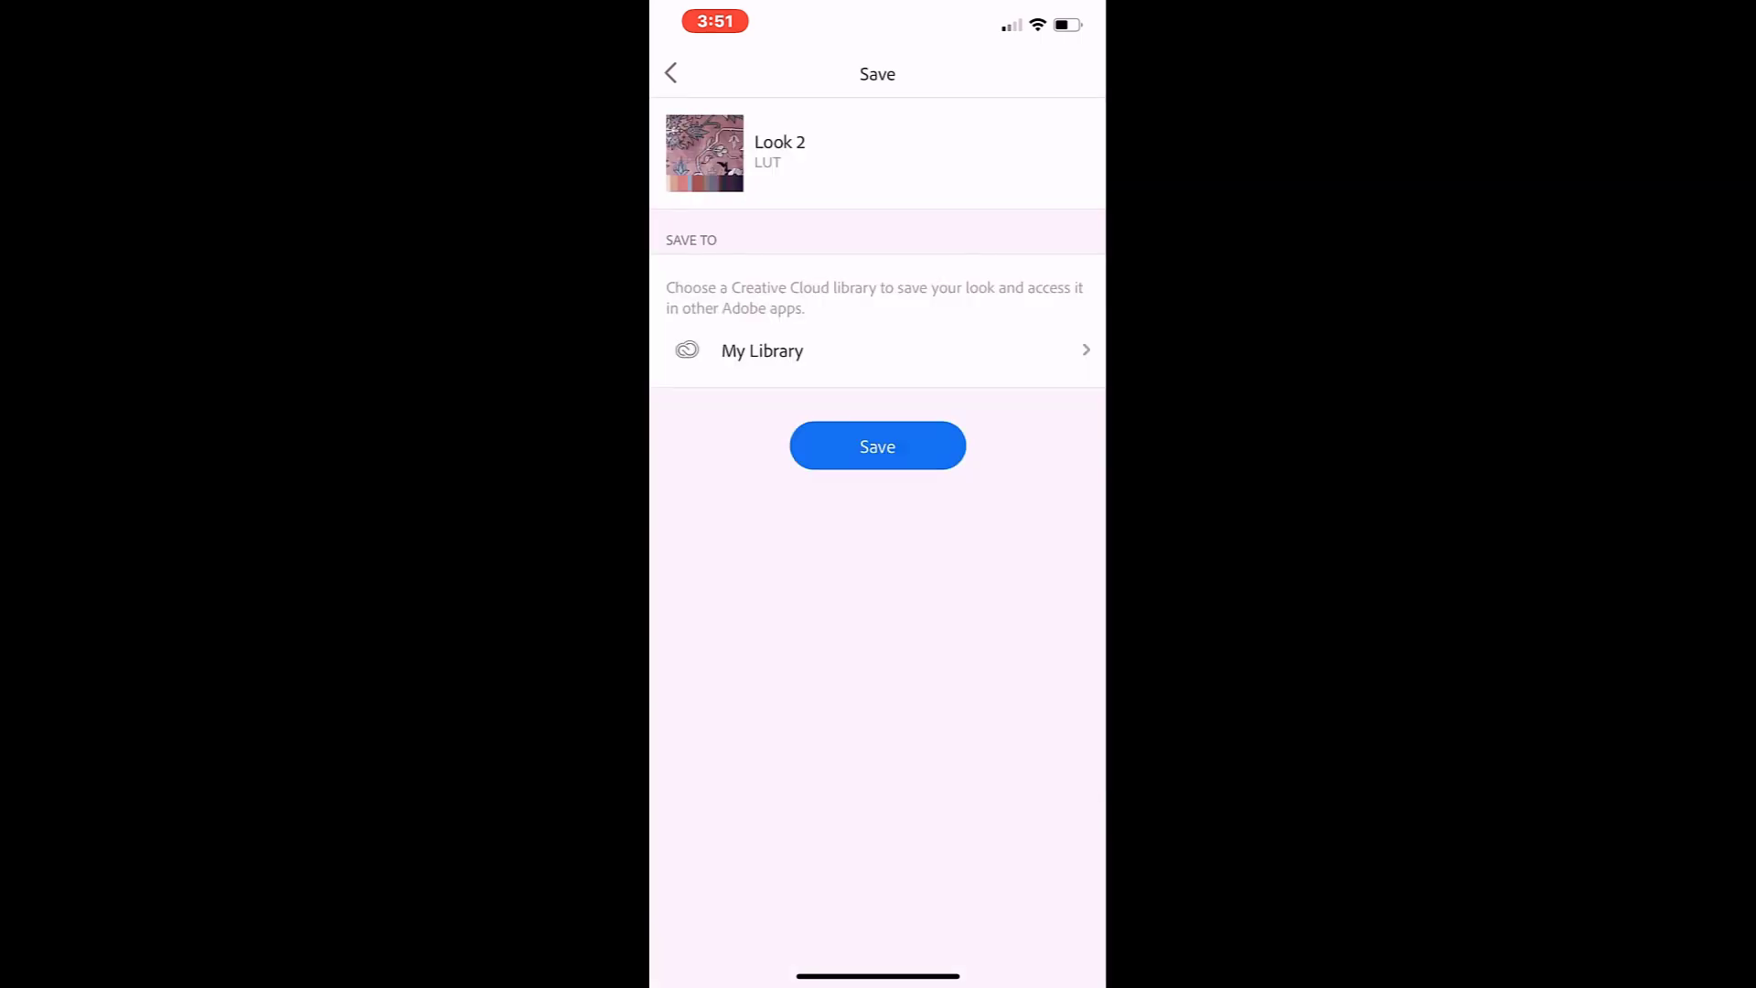
left_click(877, 446)
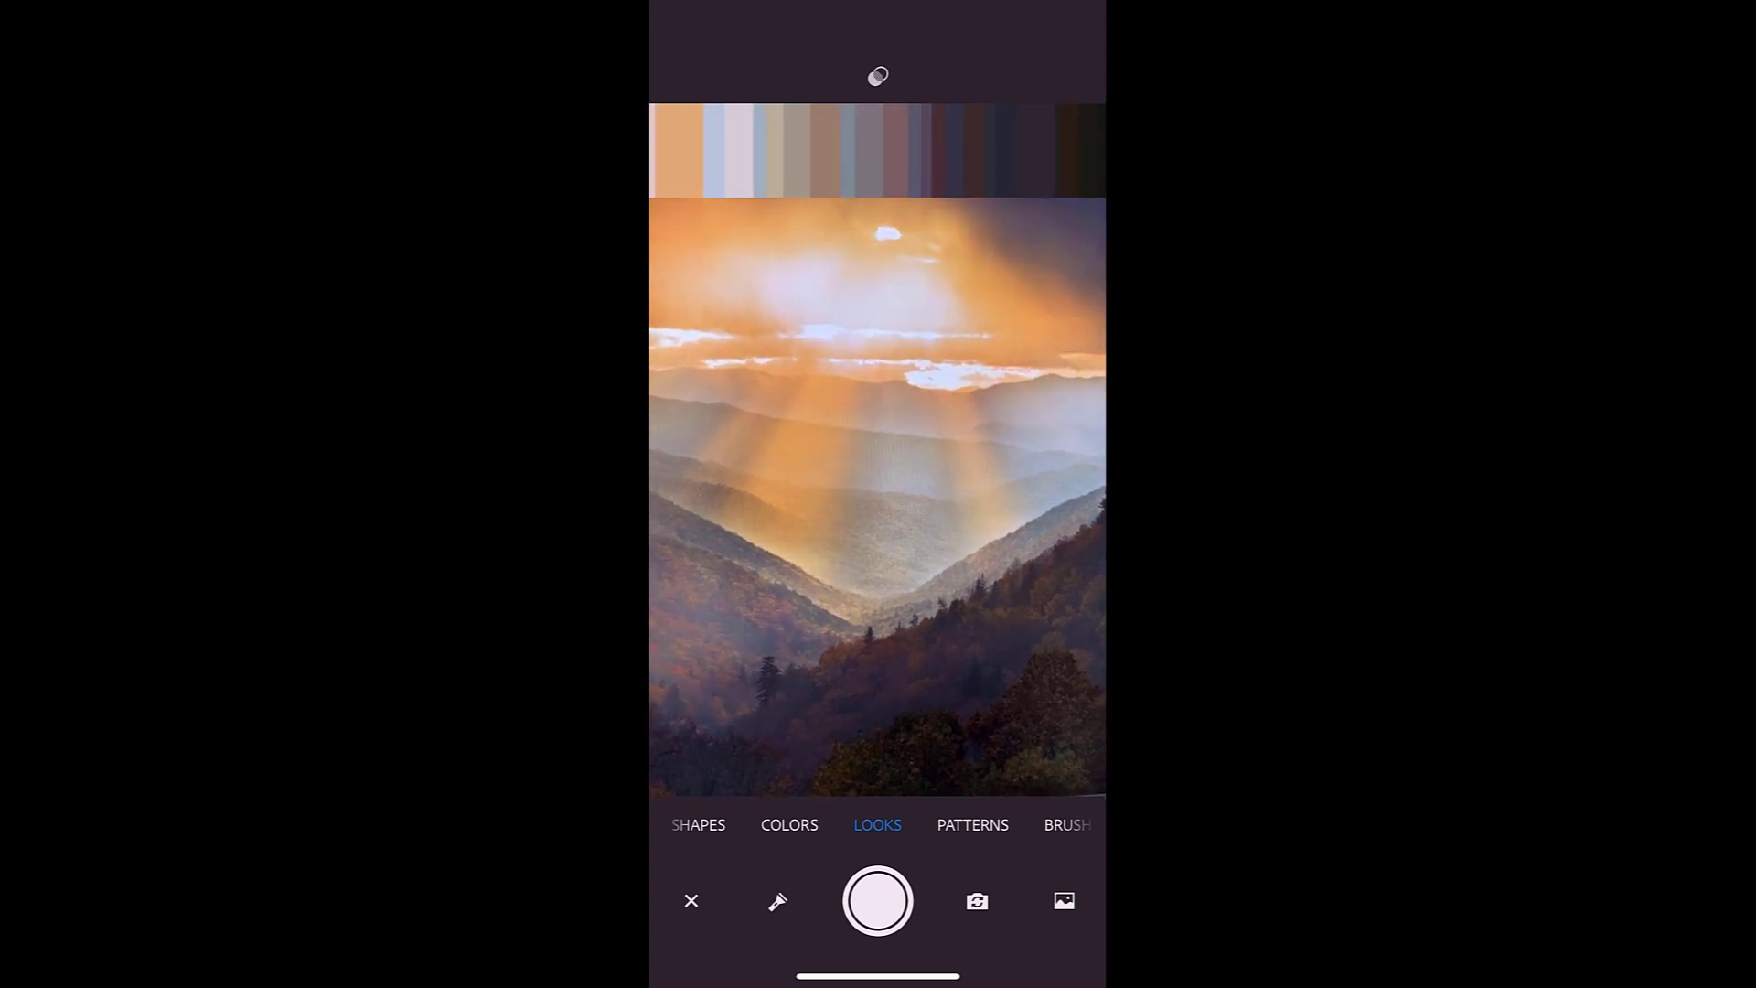
Capture a look from the sunset photo, try warm and blue variations, and pick the tan one
left_click(877, 901)
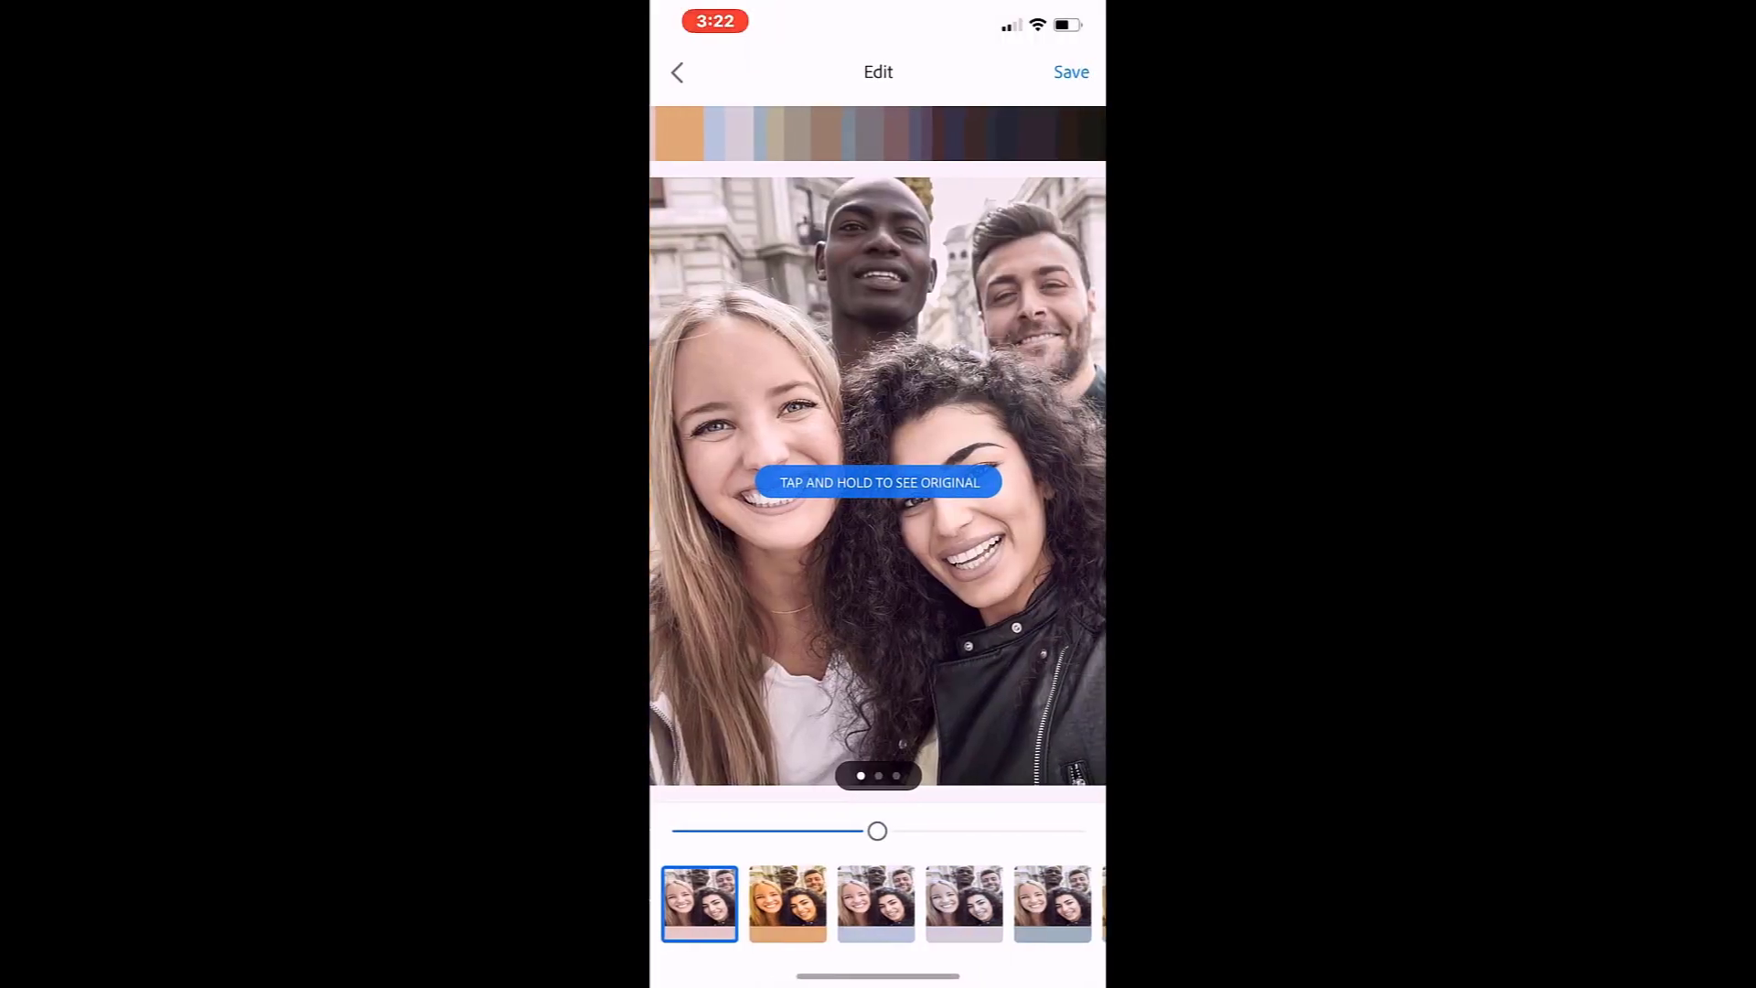
left_click(787, 904)
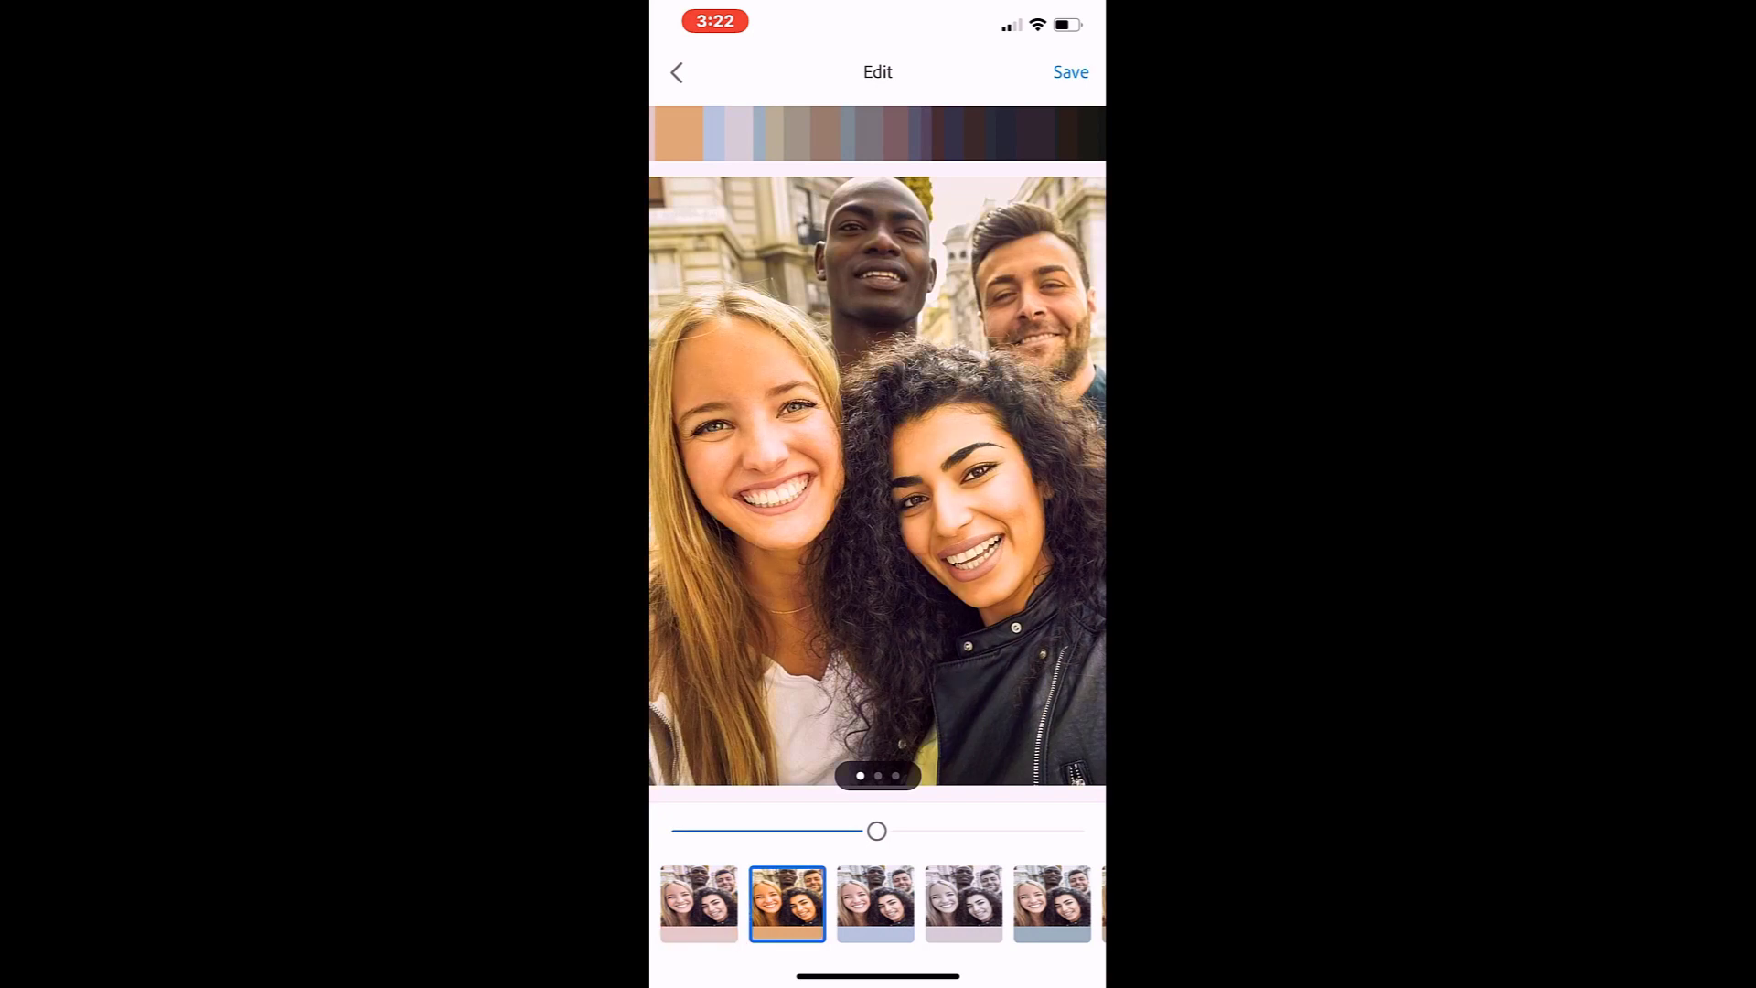
mouse_move(877, 831)
left_mouse_down()
mouse_move(723, 831)
mouse_move(1006, 831)
mouse_move(858, 831)
left_mouse_up()
left_click(876, 904)
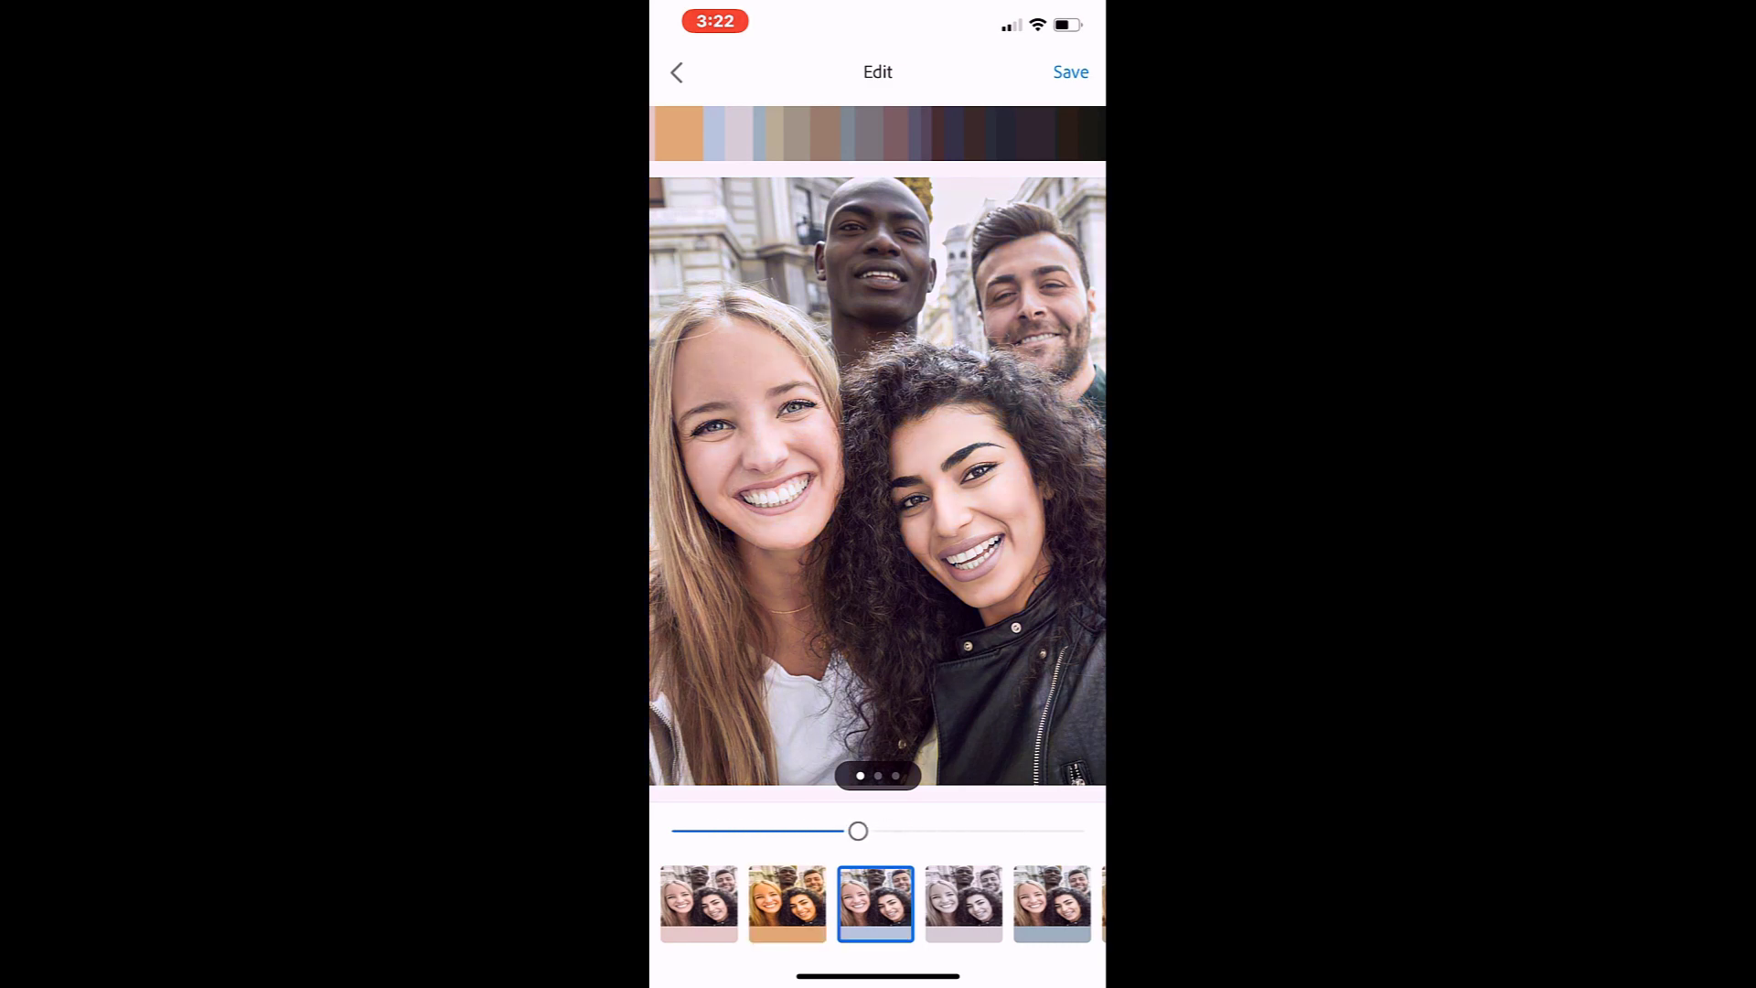
left_click(1052, 904)
left_click(966, 904)
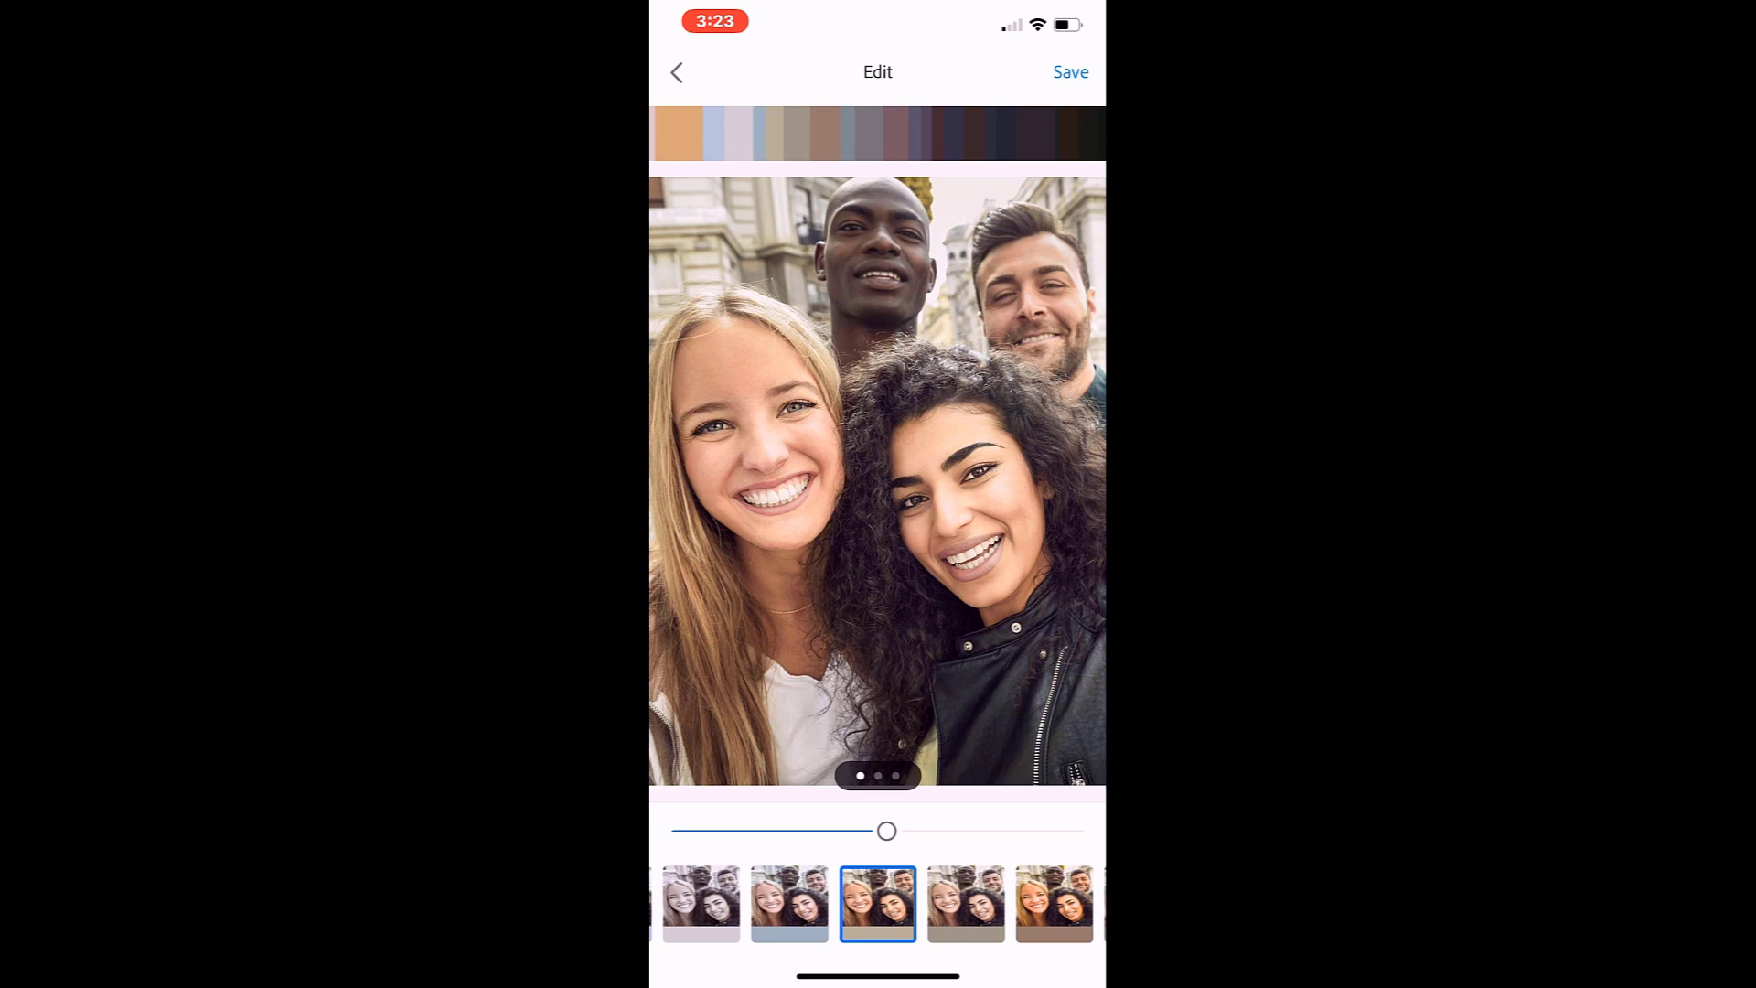
Save the tan look to My Library as Look 4 and capture a new look from the misty lake
left_click(1070, 71)
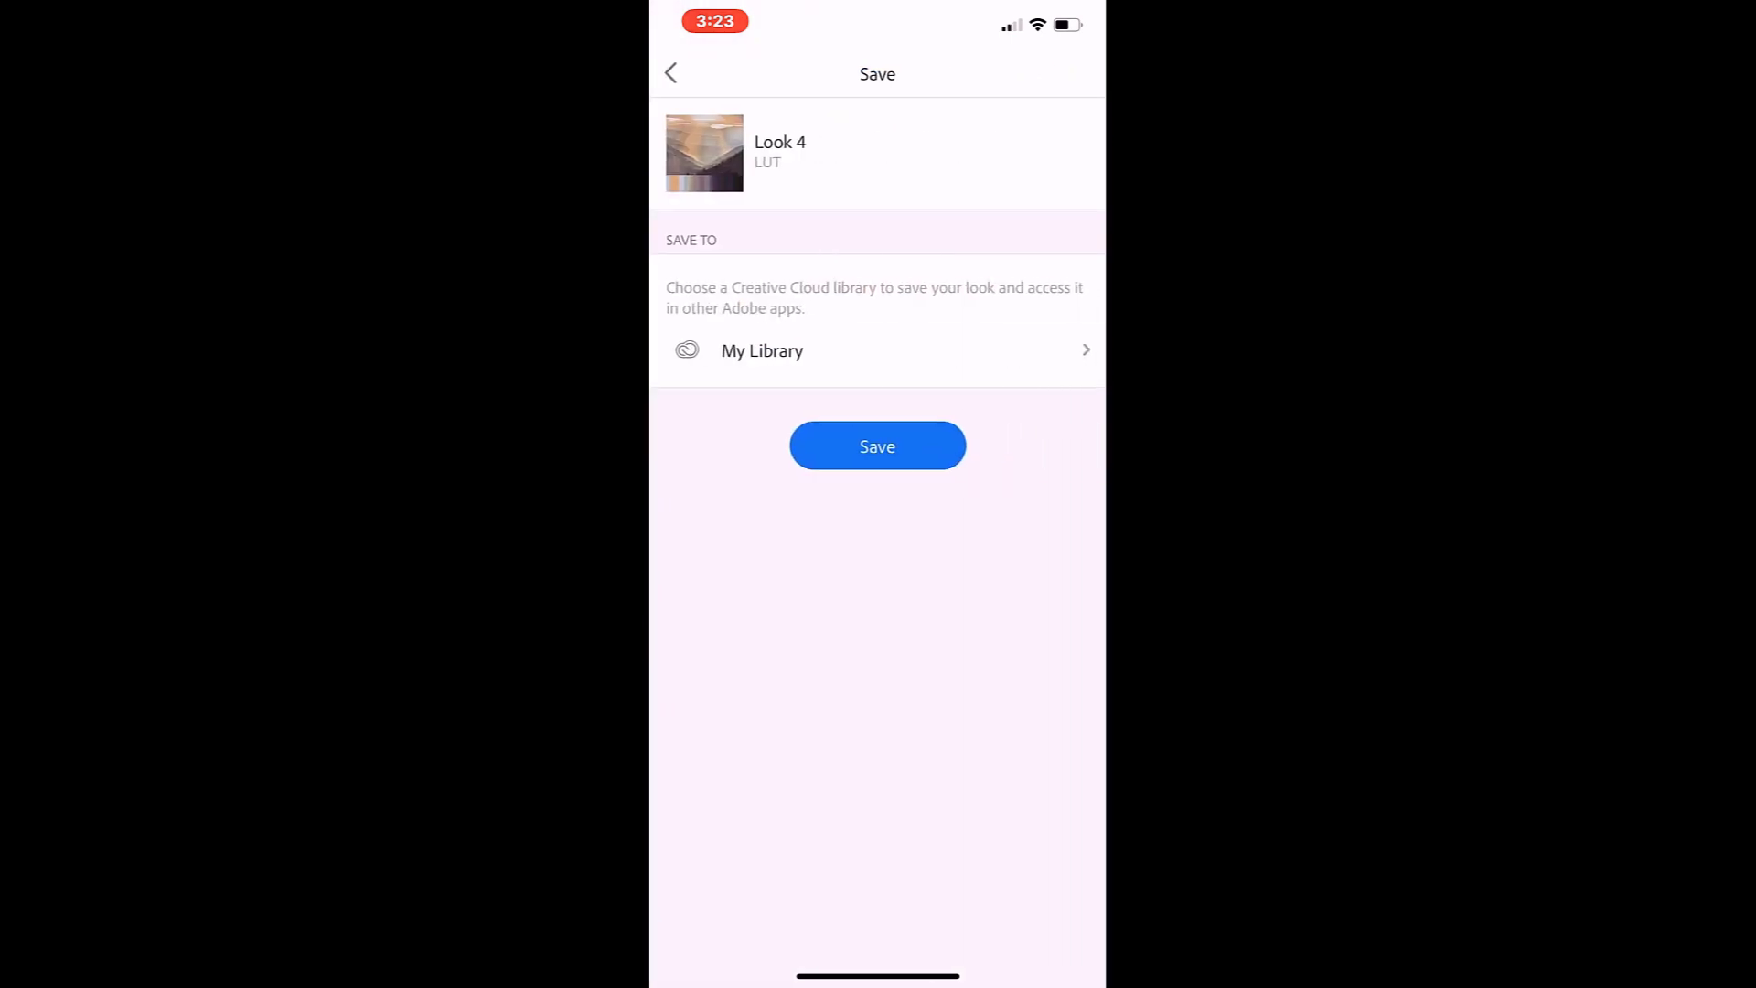
left_click(878, 446)
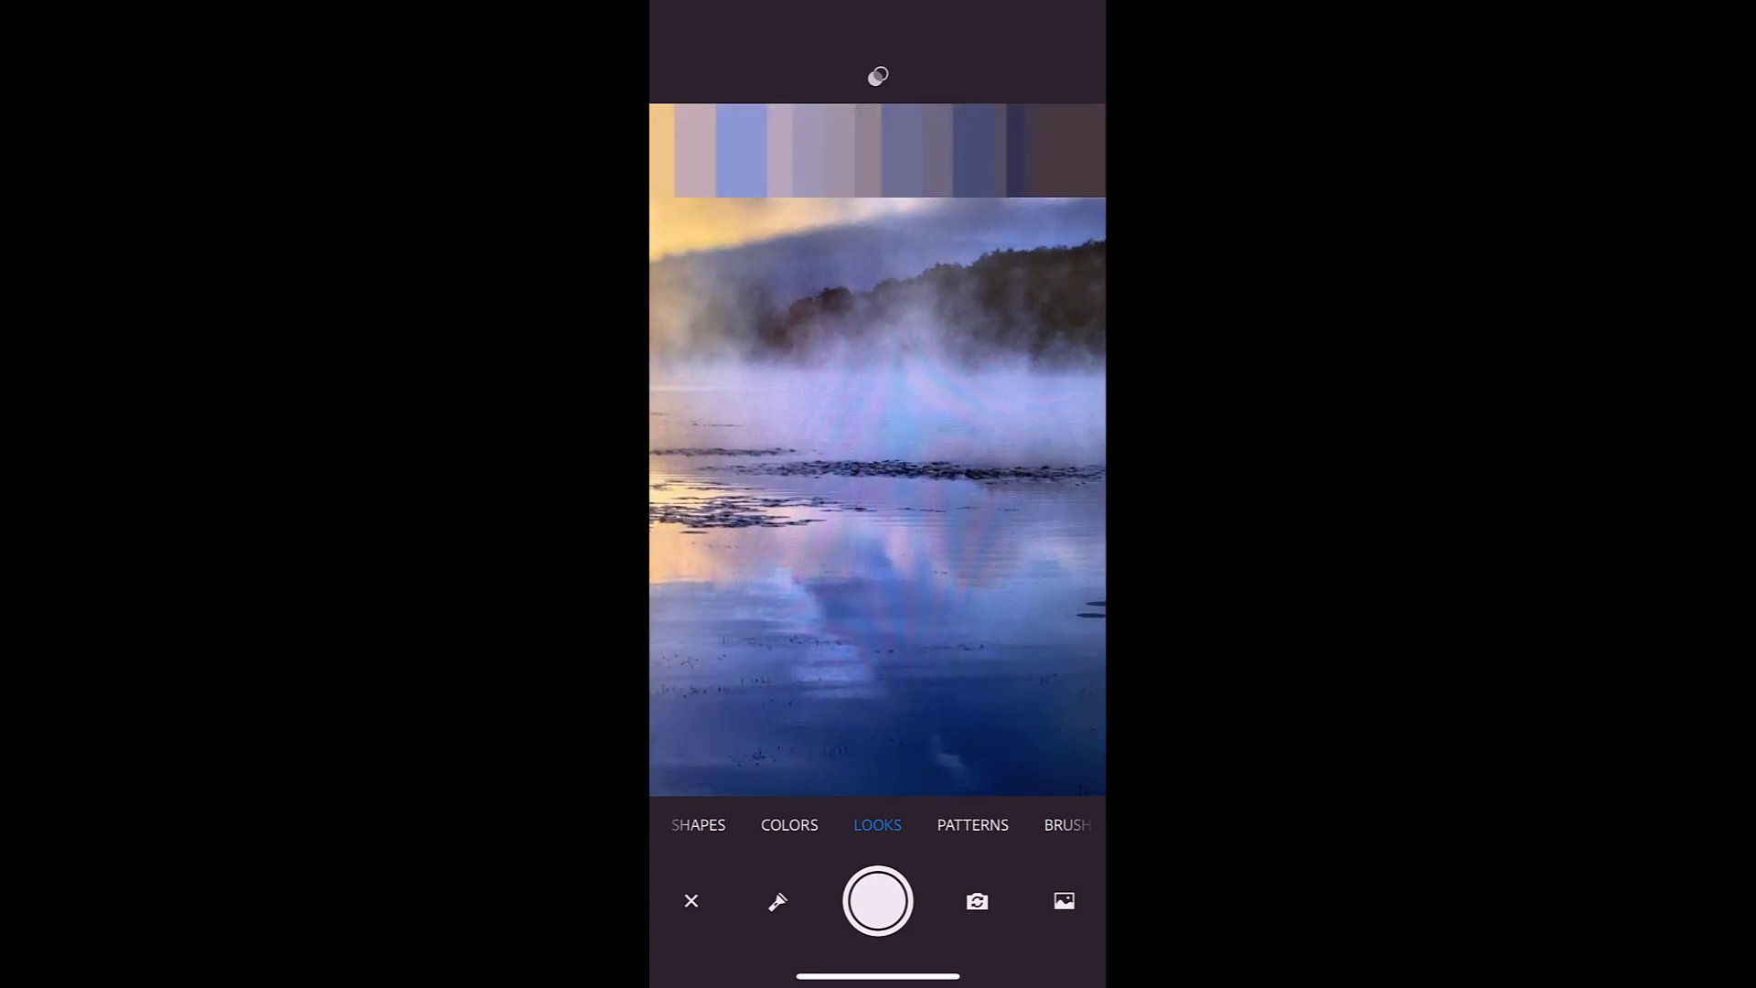
left_click(878, 901)
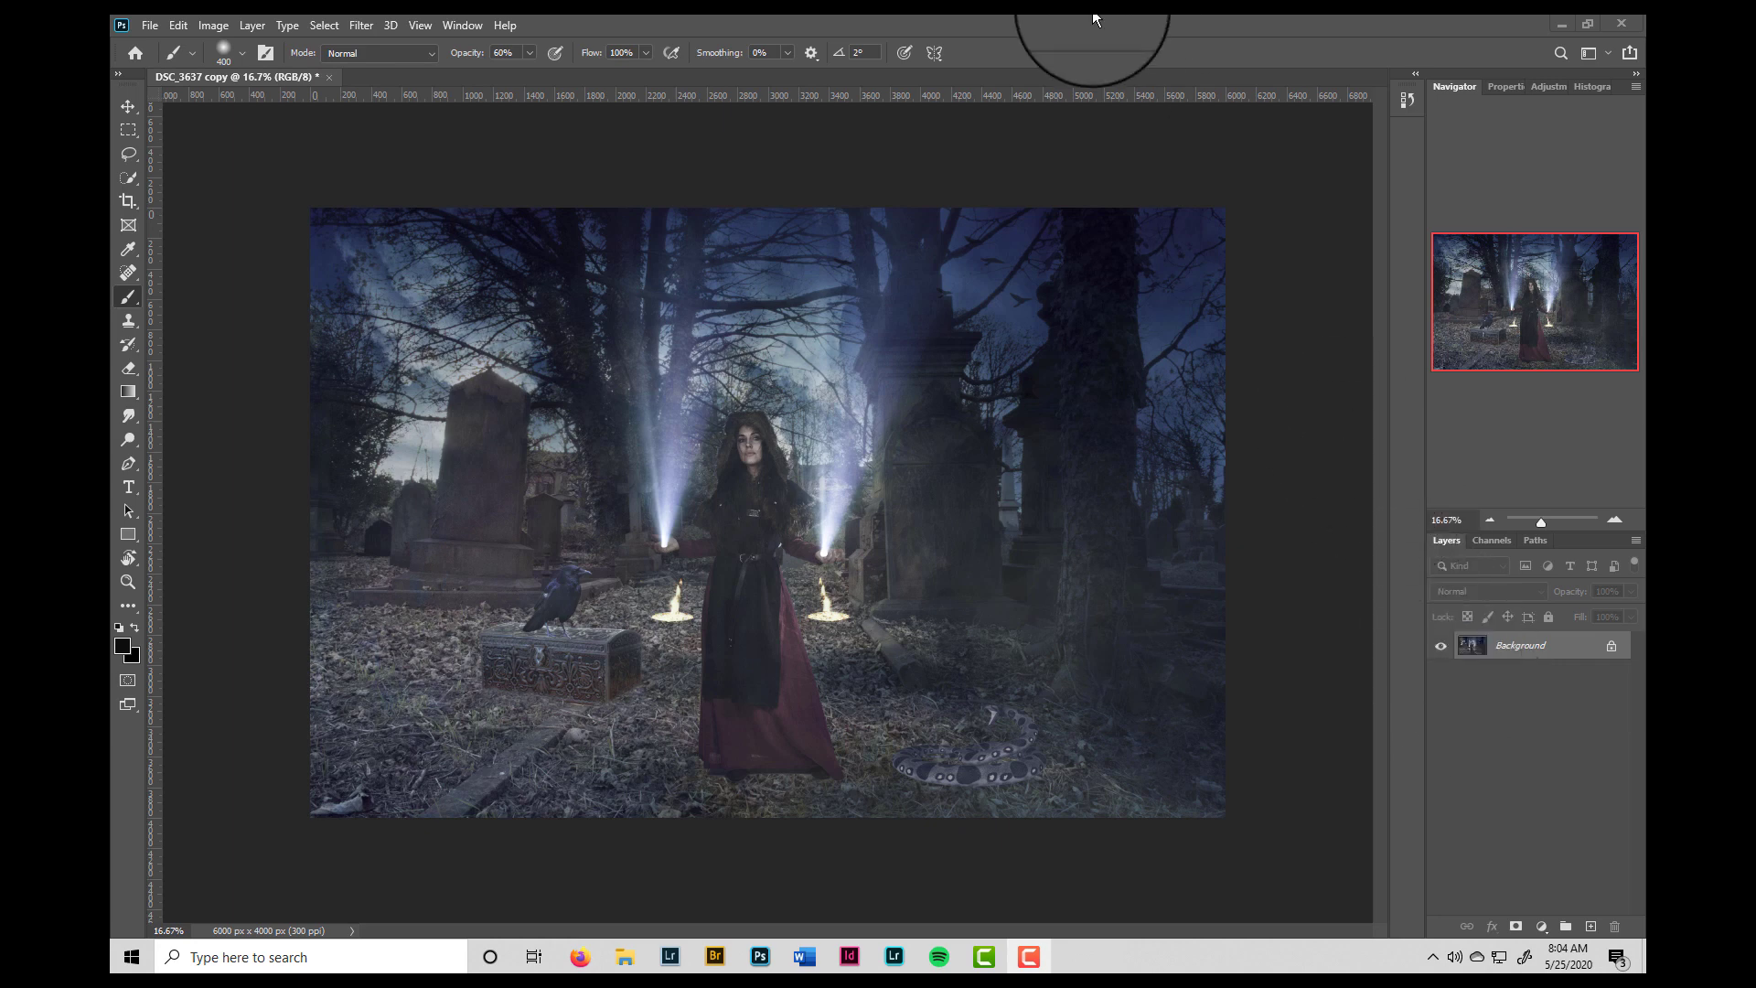
Show the Libraries panel from the Window menu
left_click(459, 28)
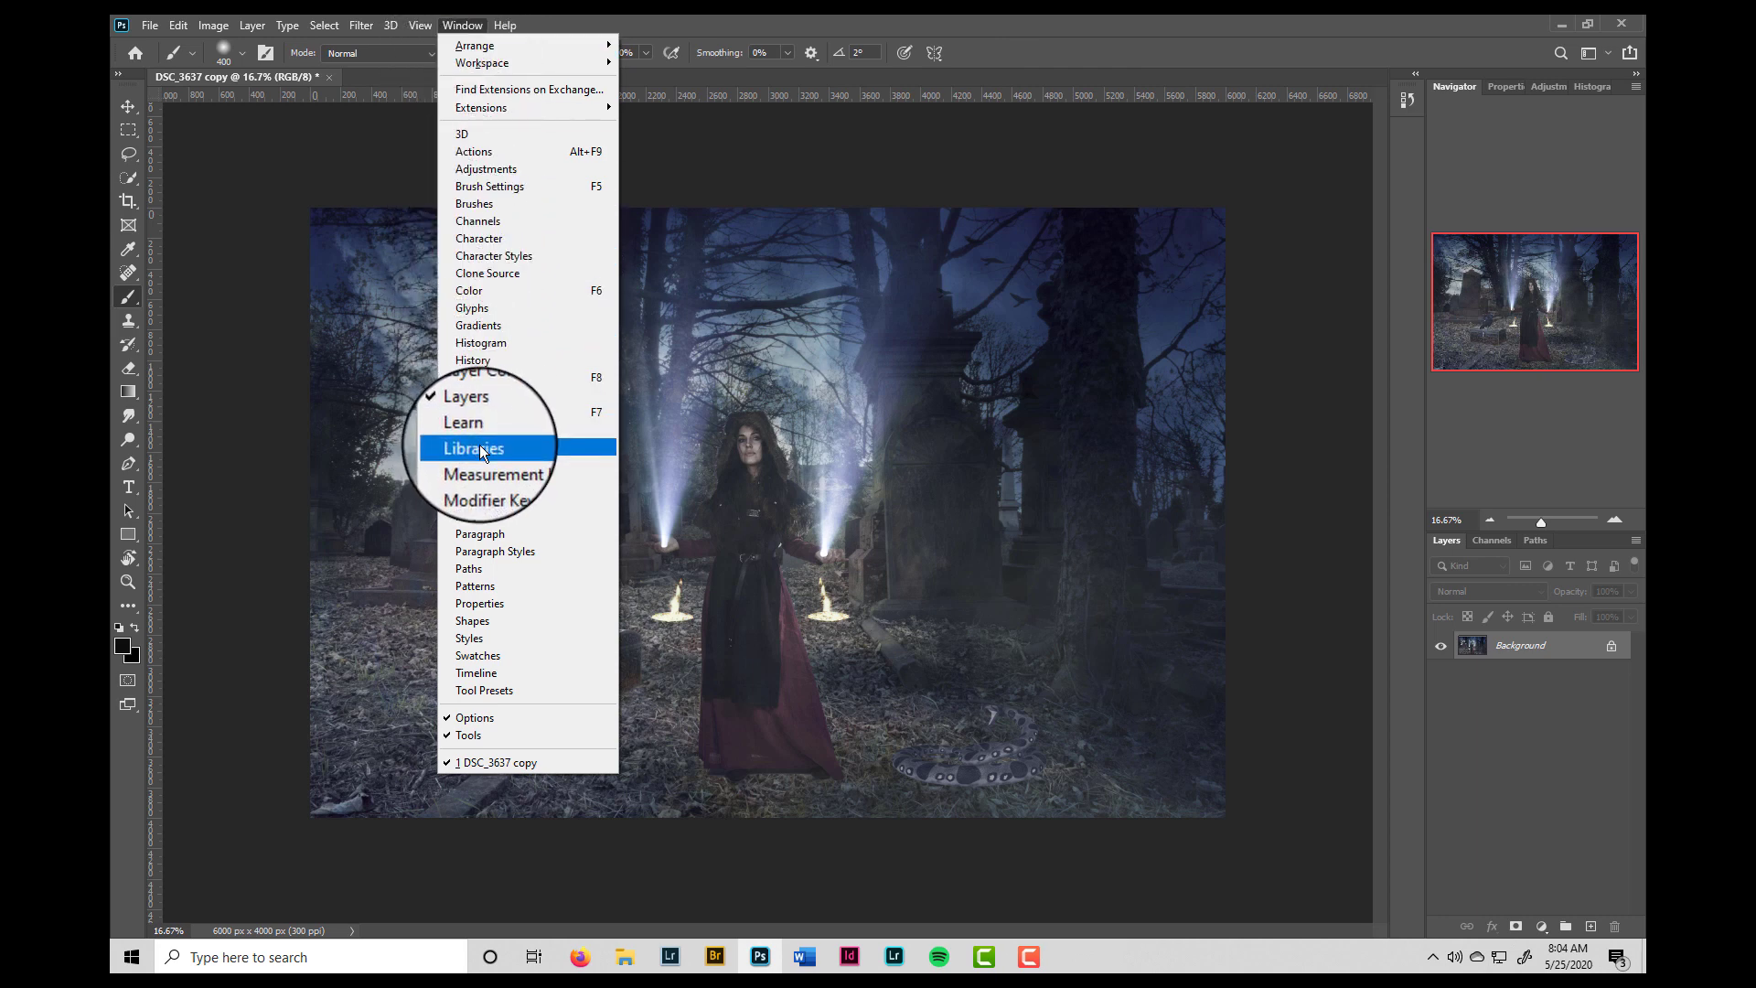
left_click(480, 447)
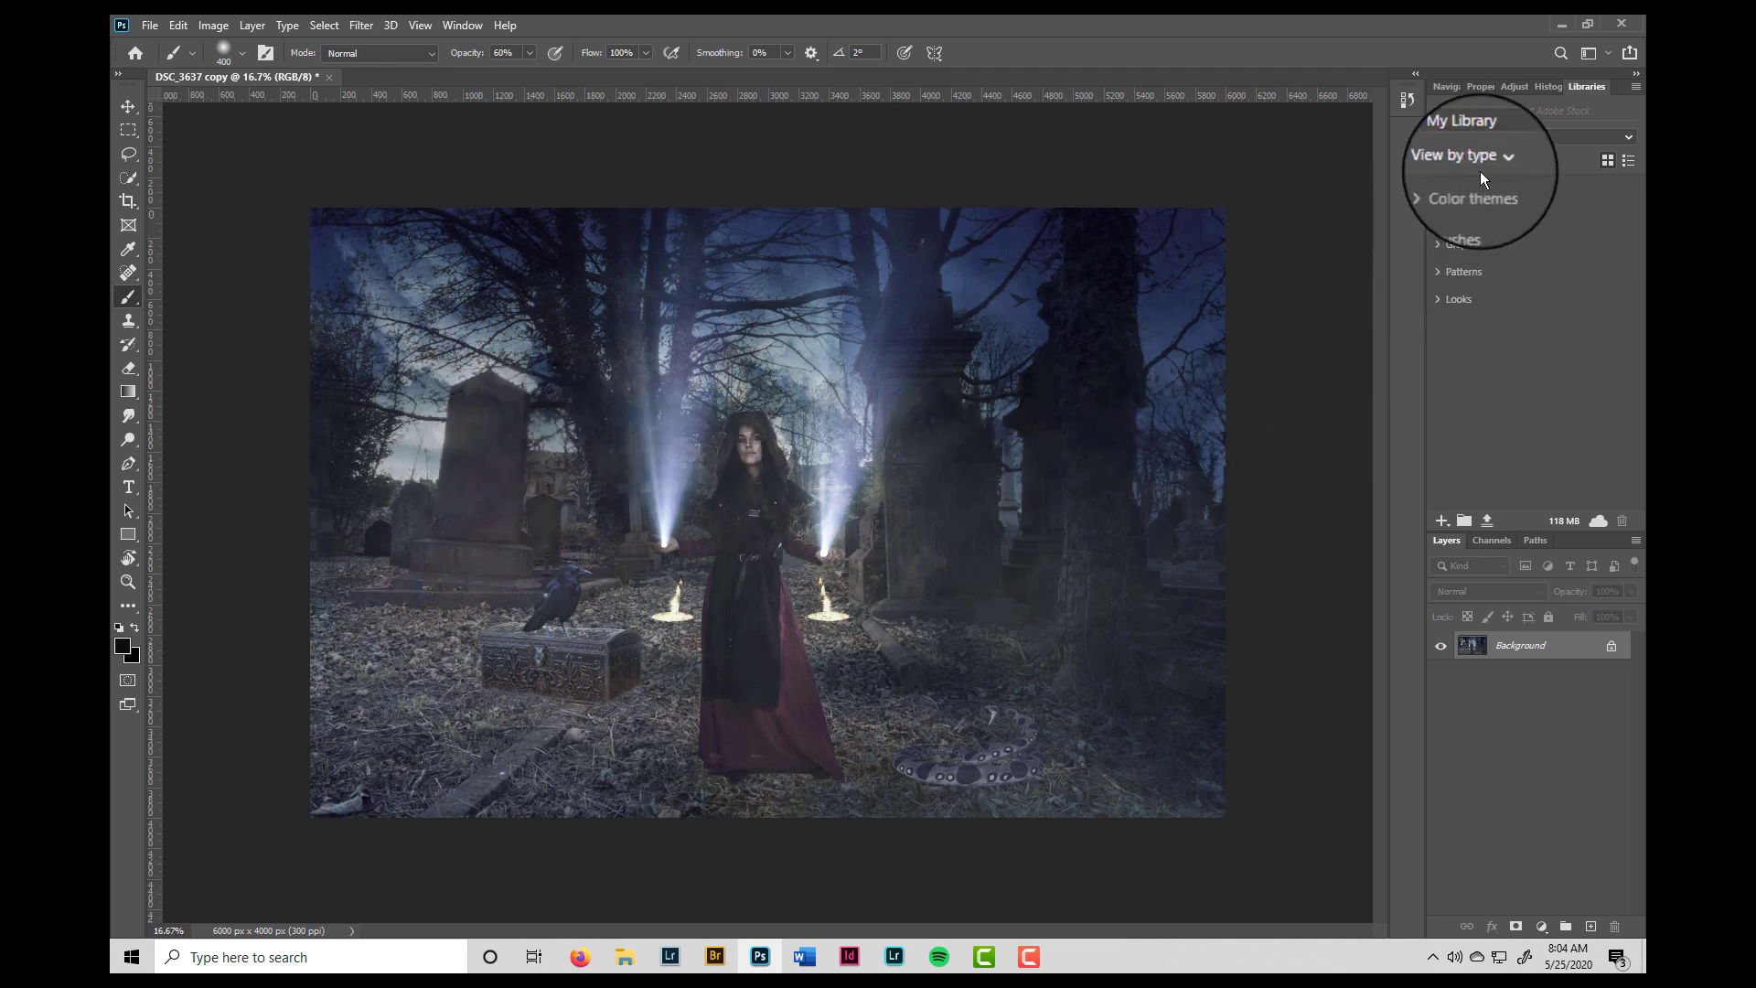
Apply the library's Look 4 as Color Lookup 1 and toggle its visibility to compare
left_click(1439, 302)
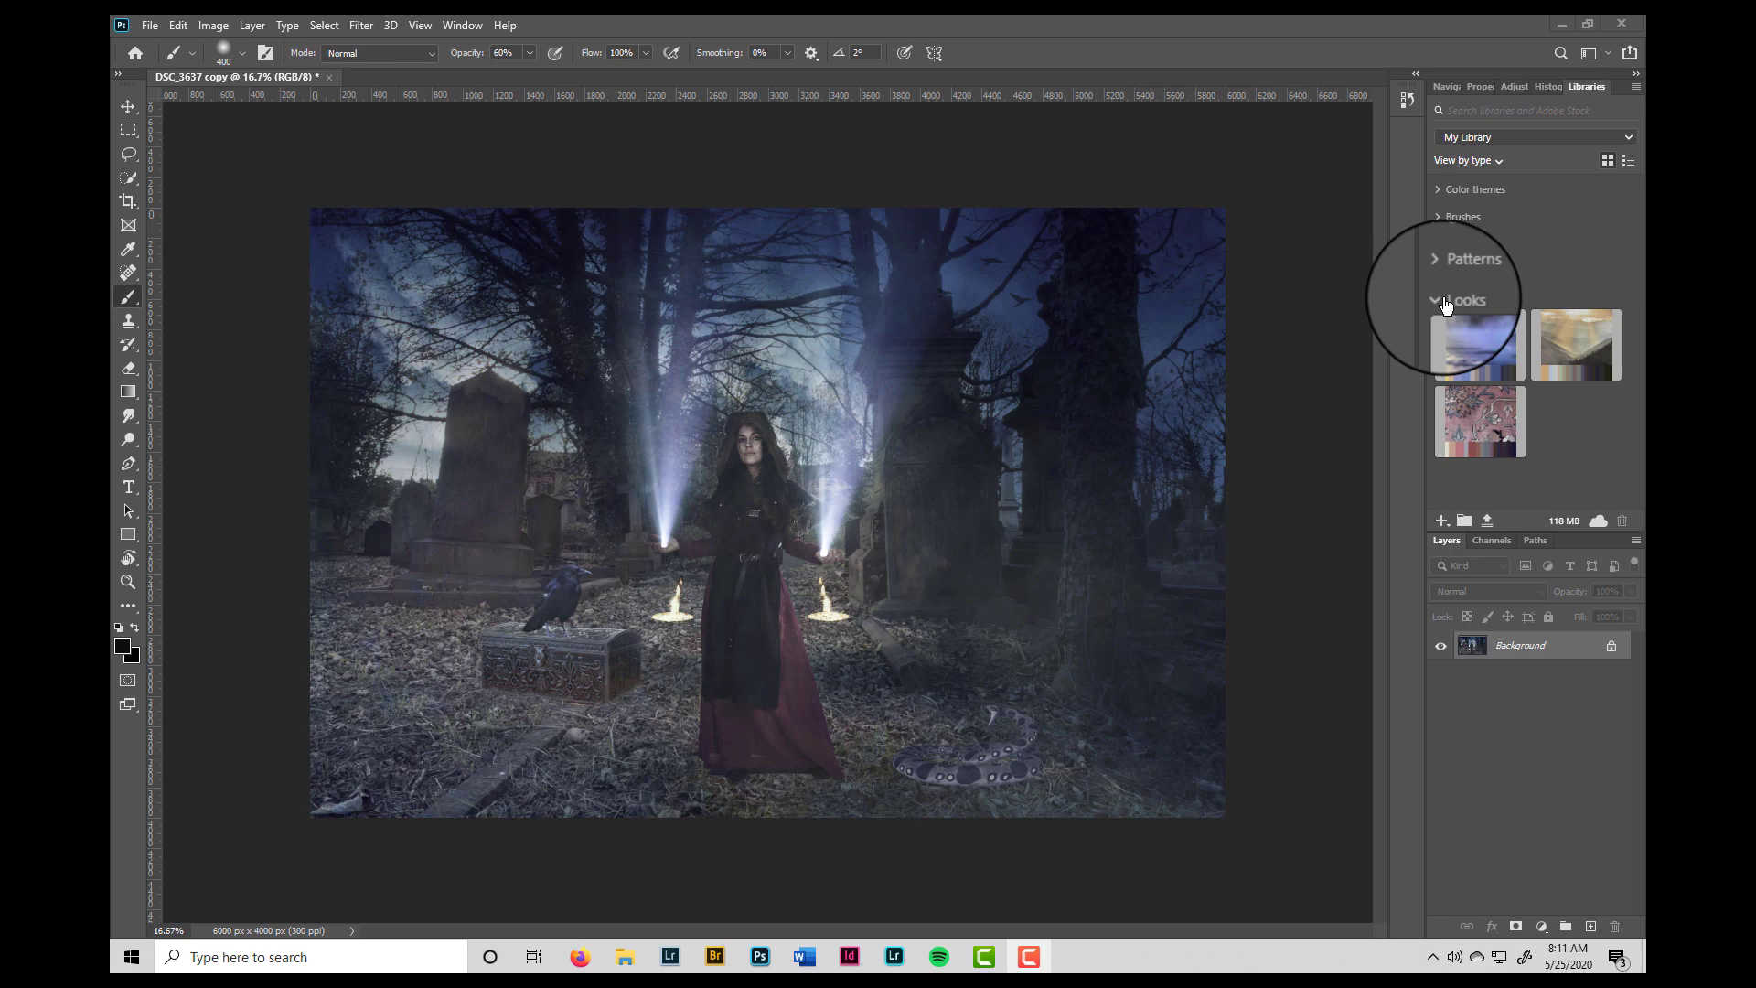
left_click(1562, 345)
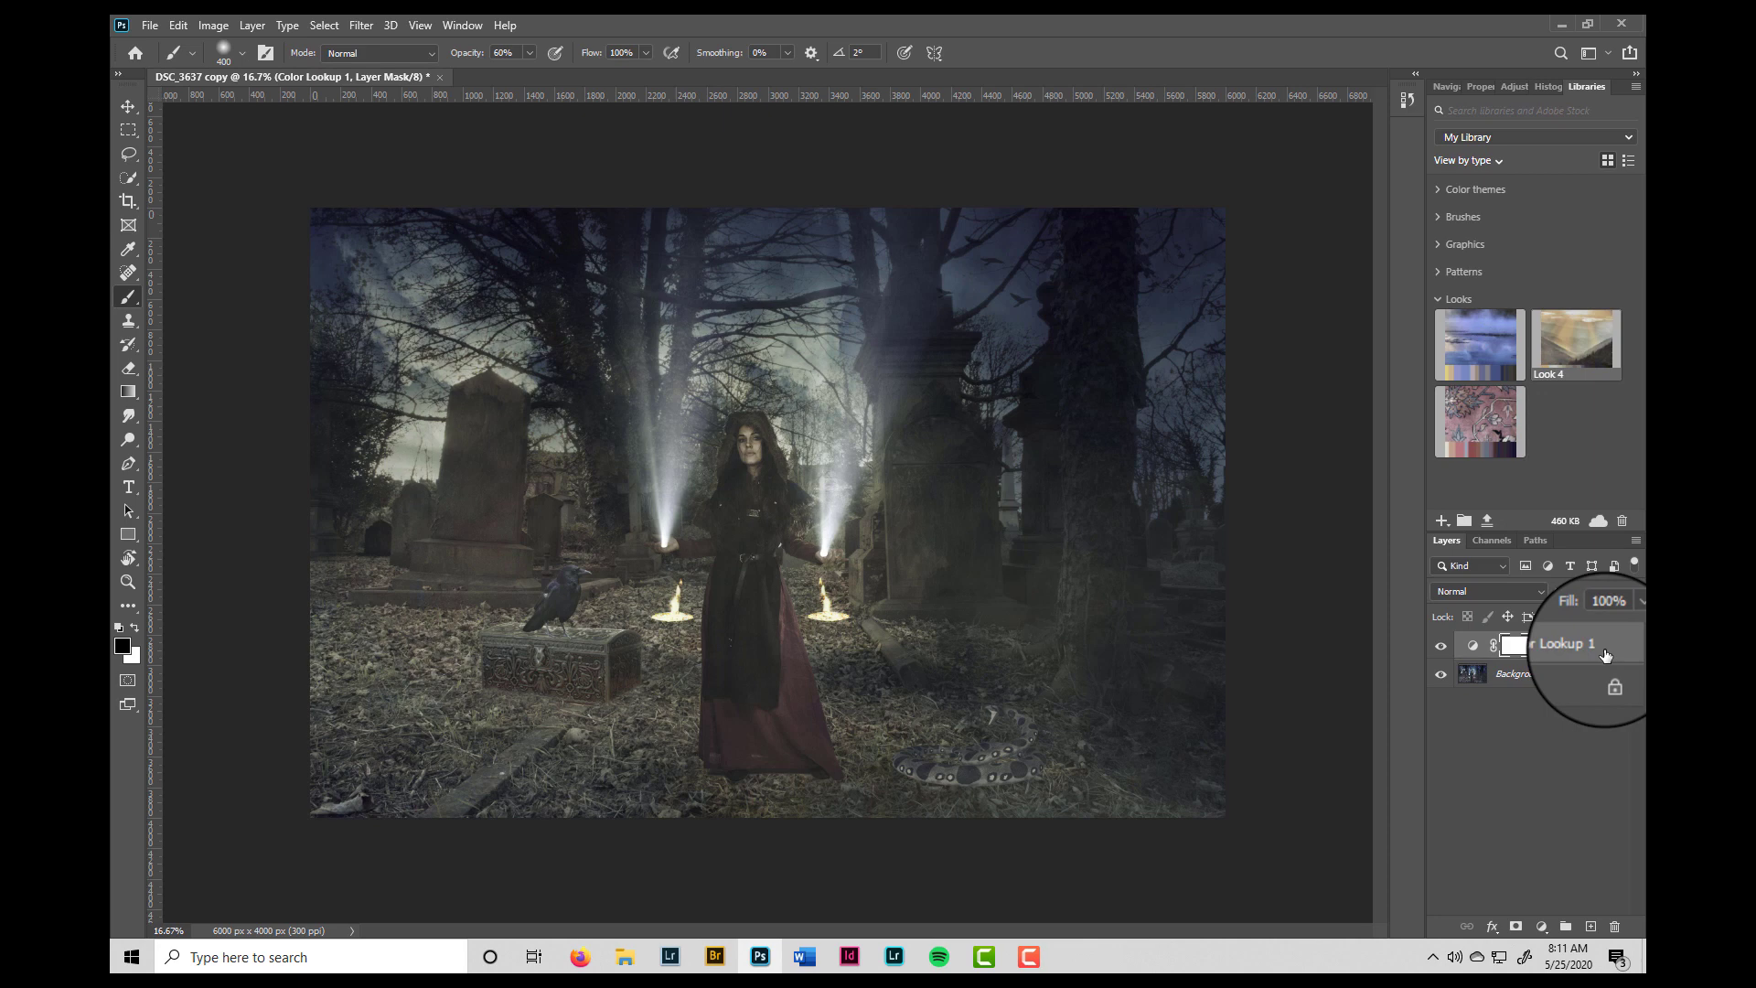
left_click(1441, 649)
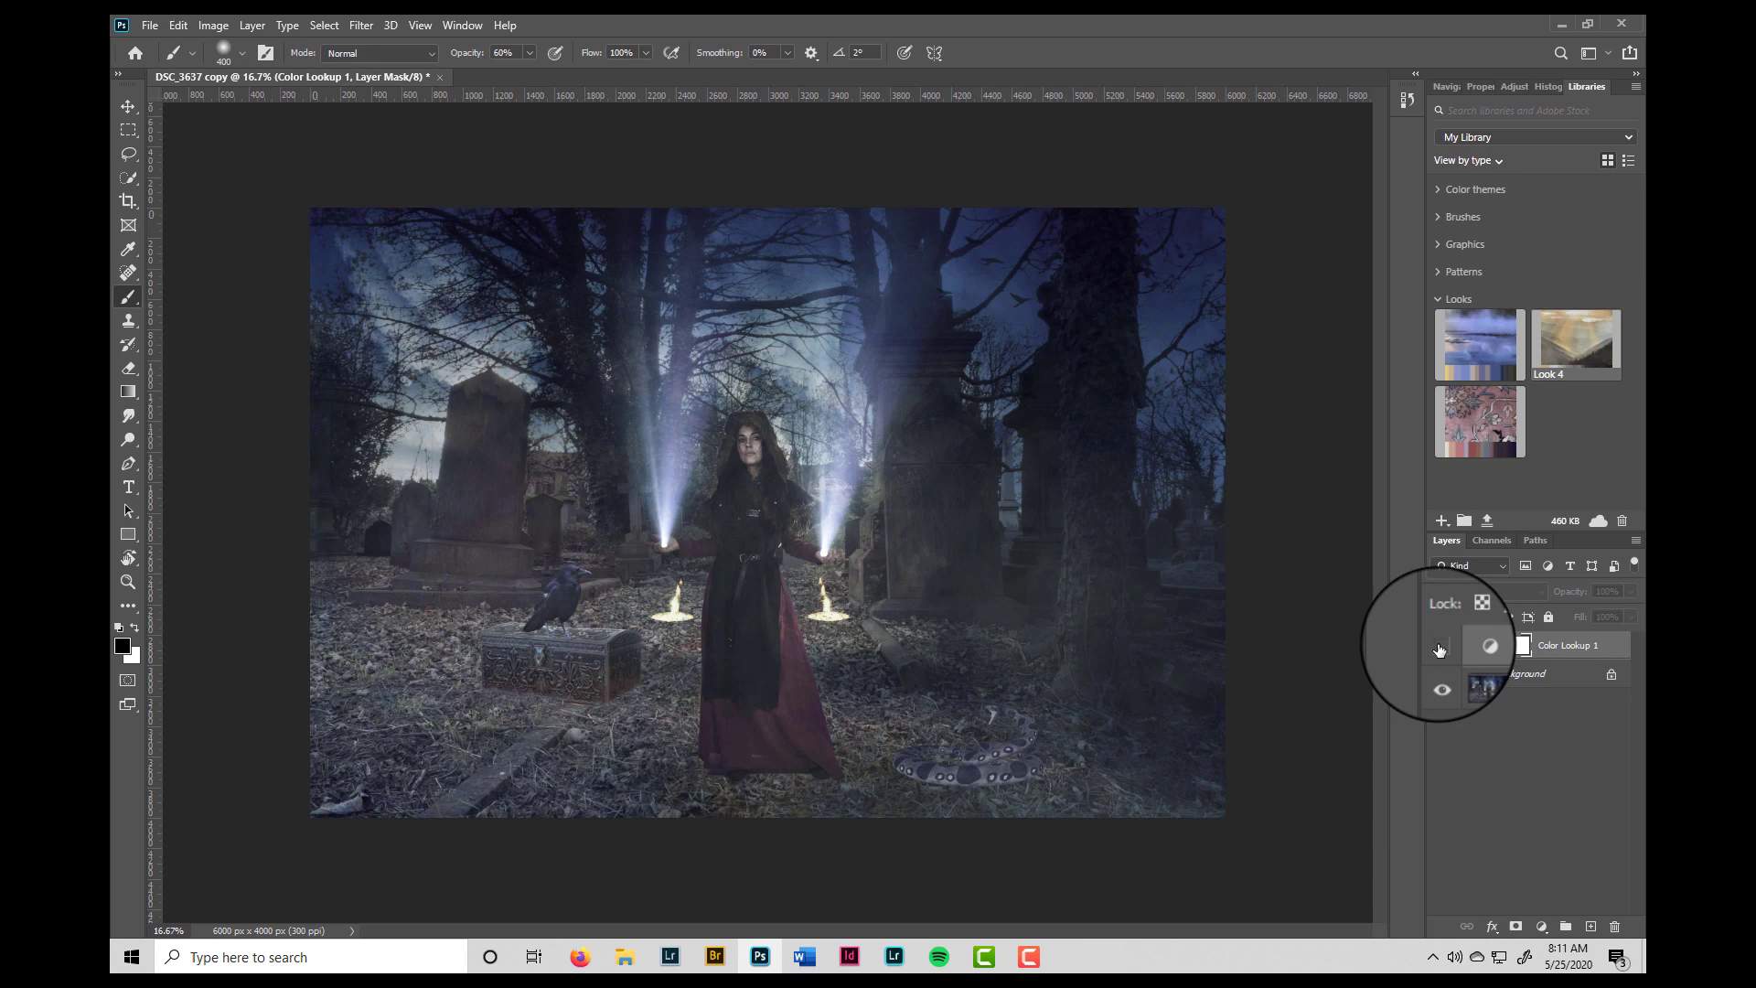
left_click(1441, 648)
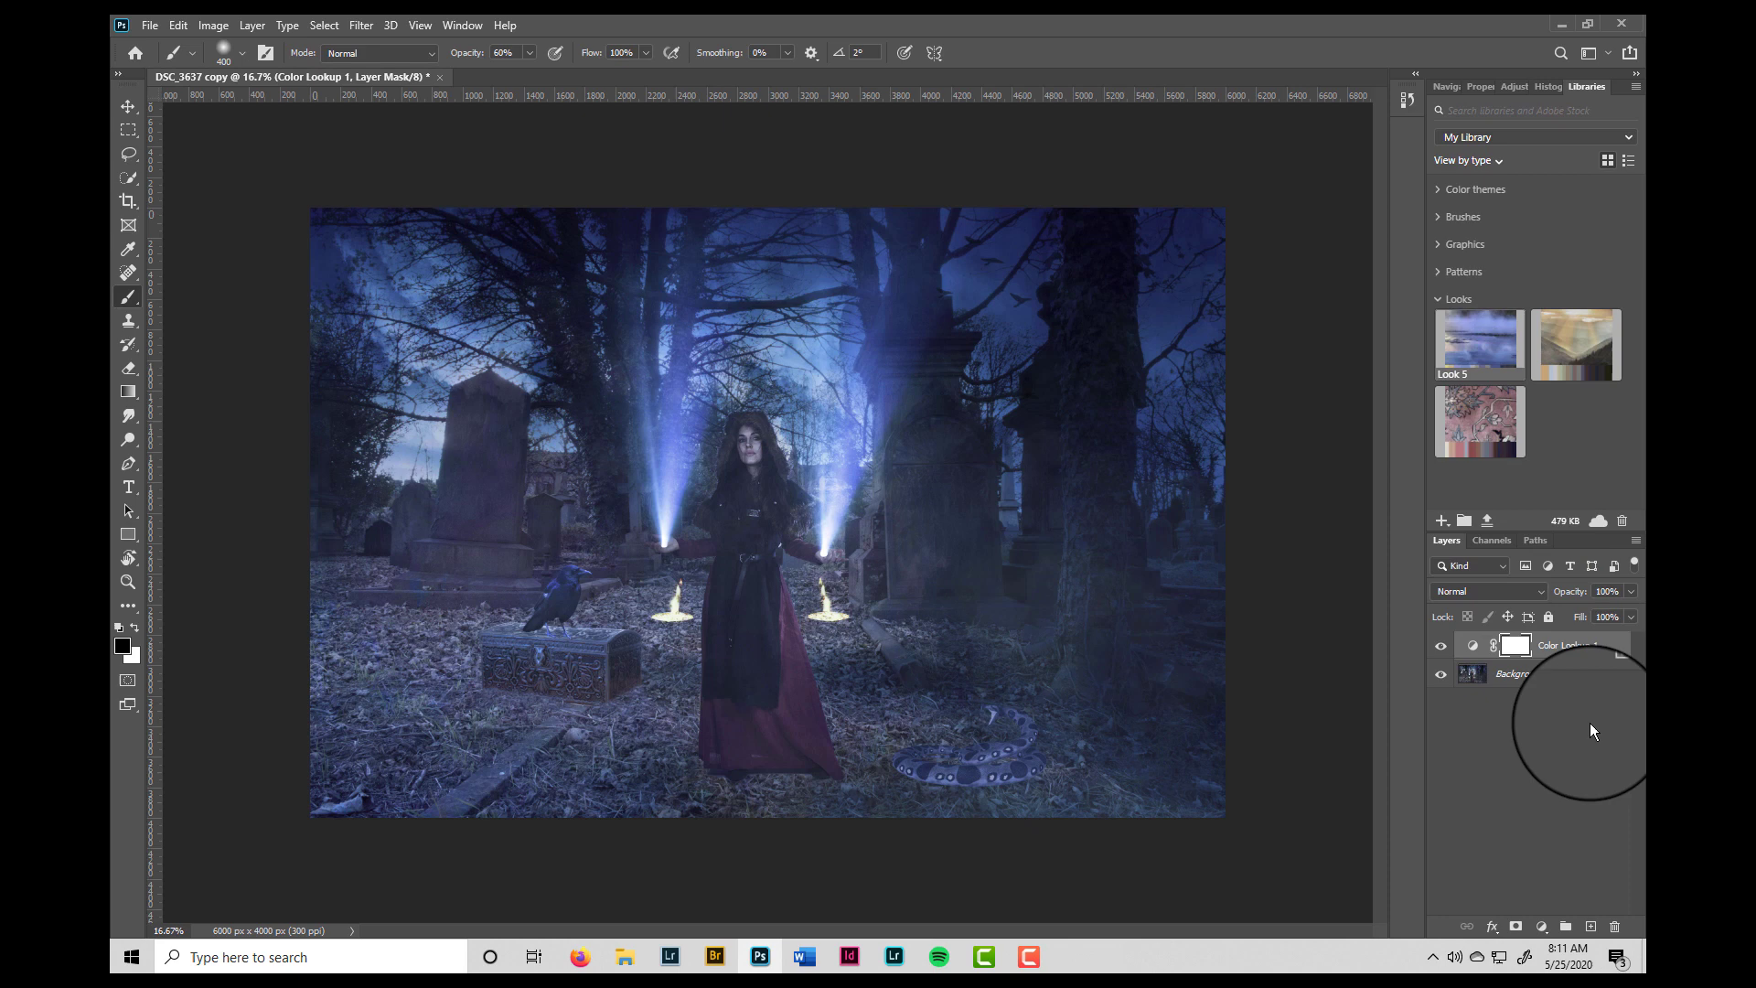
Add a second Color Lookup layer and load Look 4 into it from the Libraries panel
left_click(1534, 947)
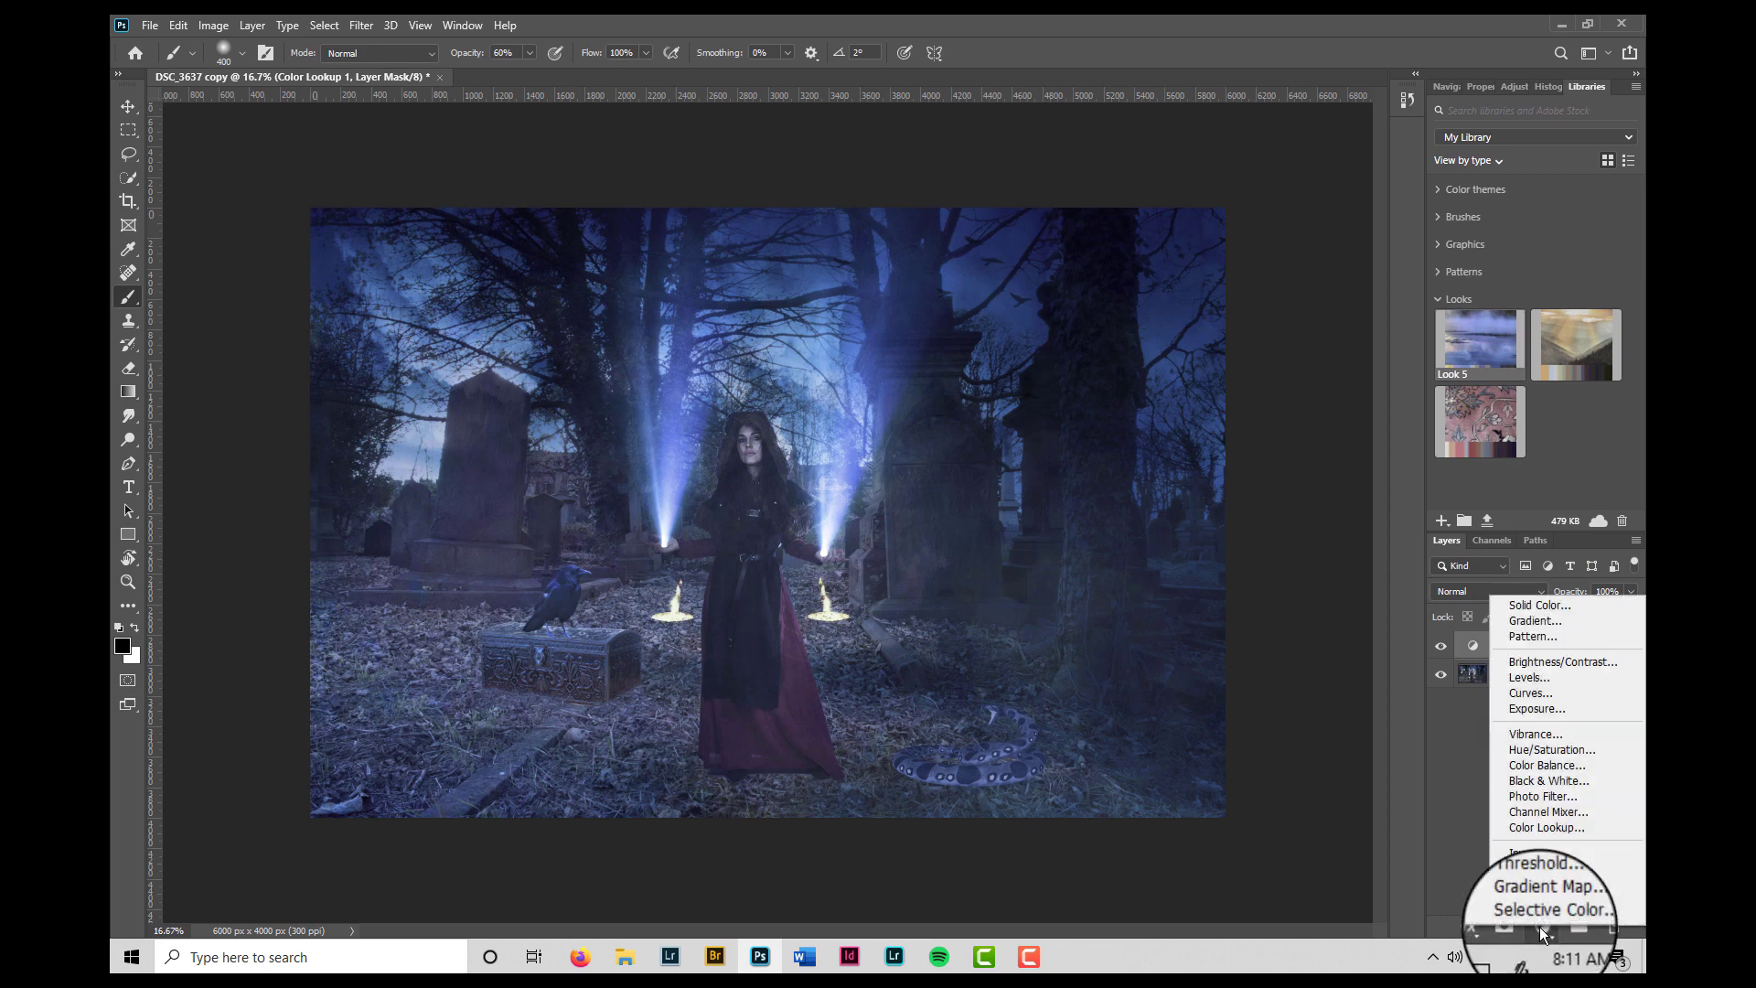
left_click(1557, 827)
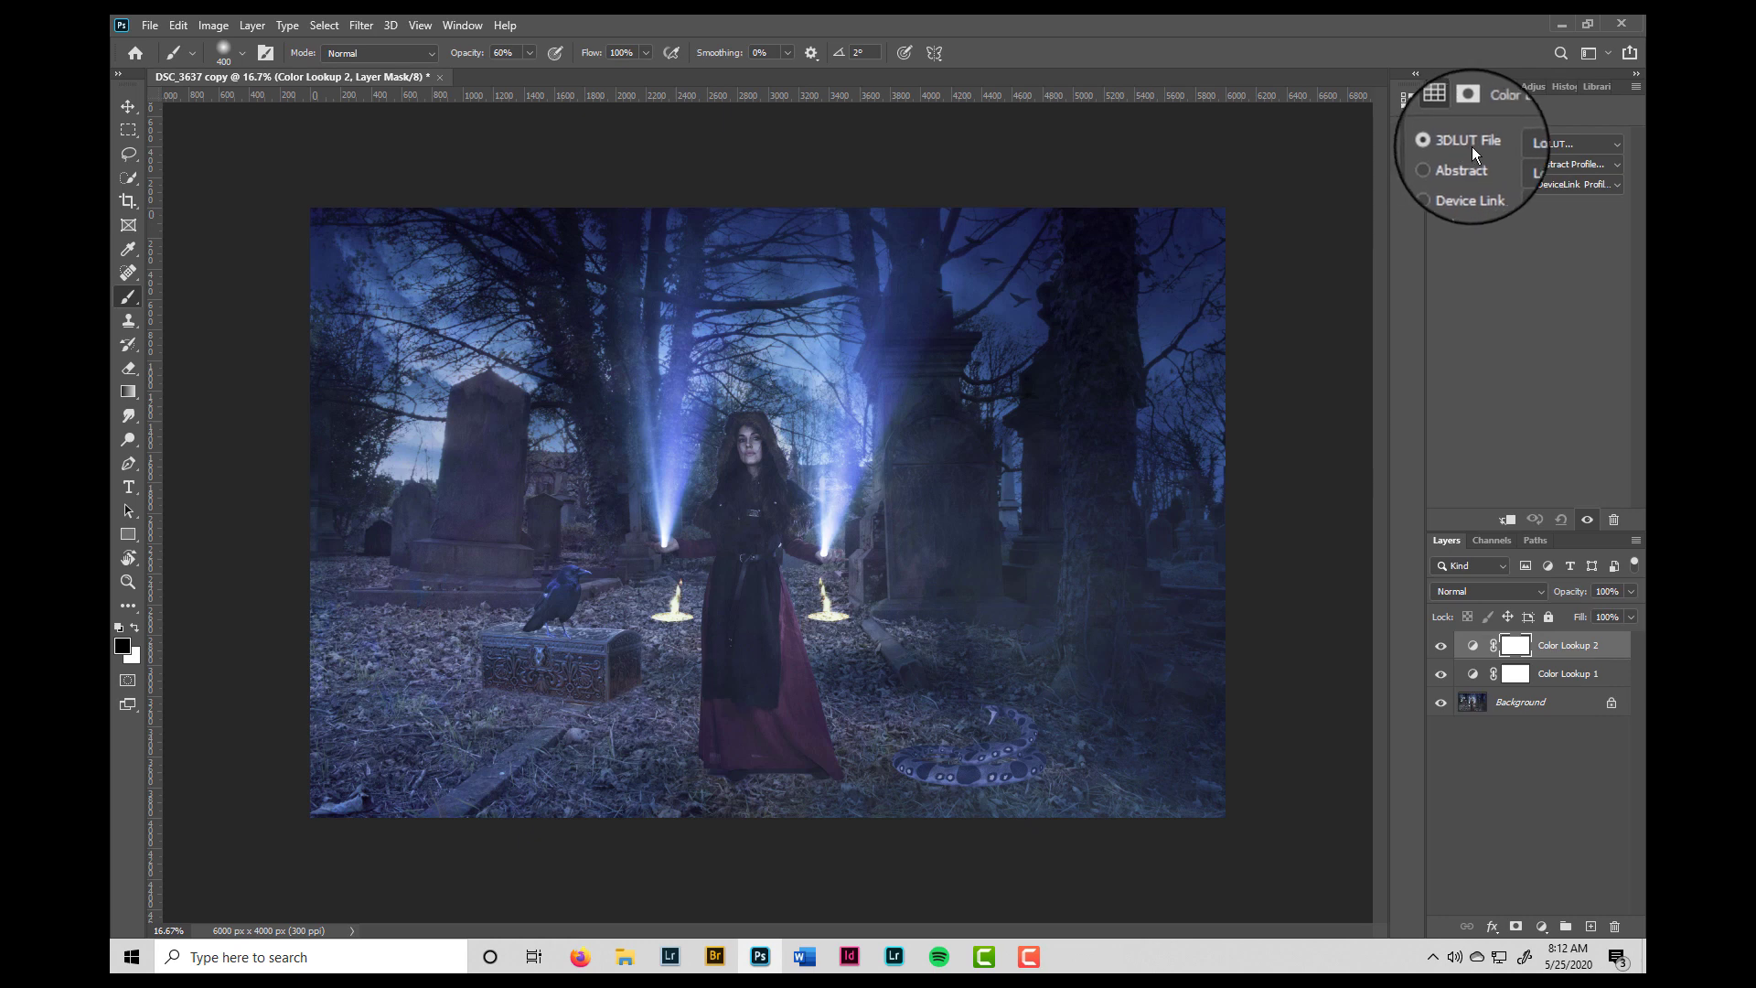
left_click(1595, 88)
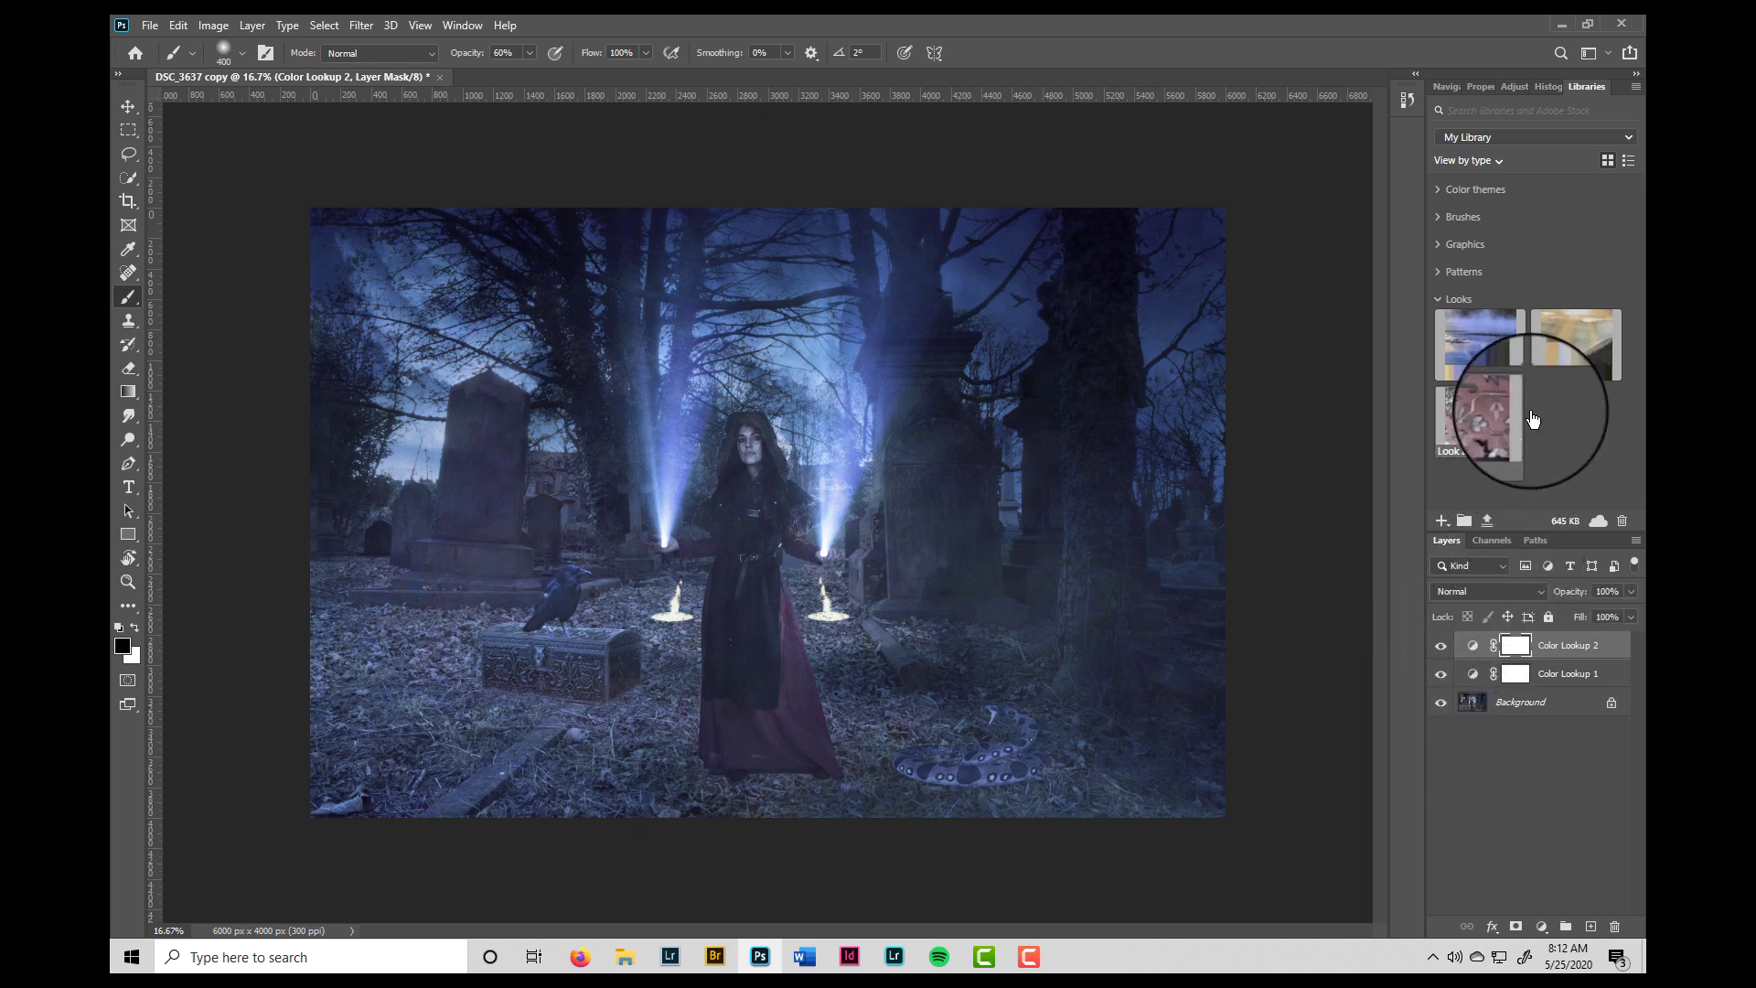
left_click(1566, 342)
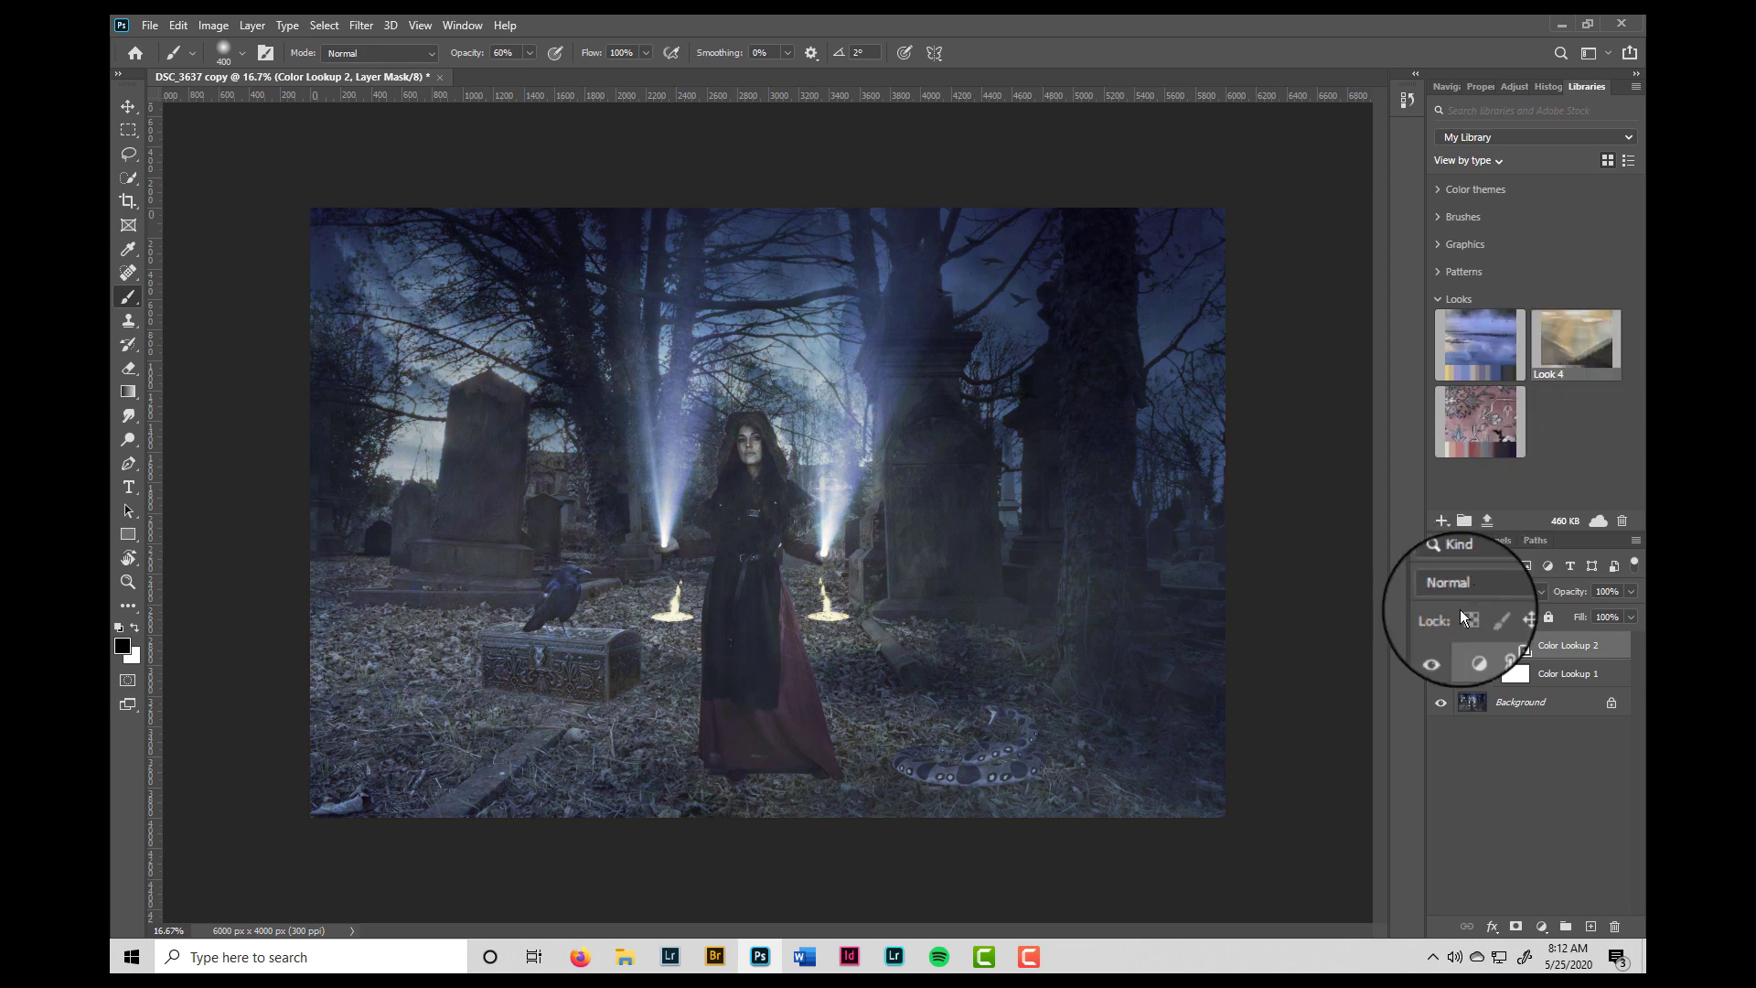
Hide Color Lookup 2 and Color Lookup 1, then show both again to compare
left_click(1441, 646)
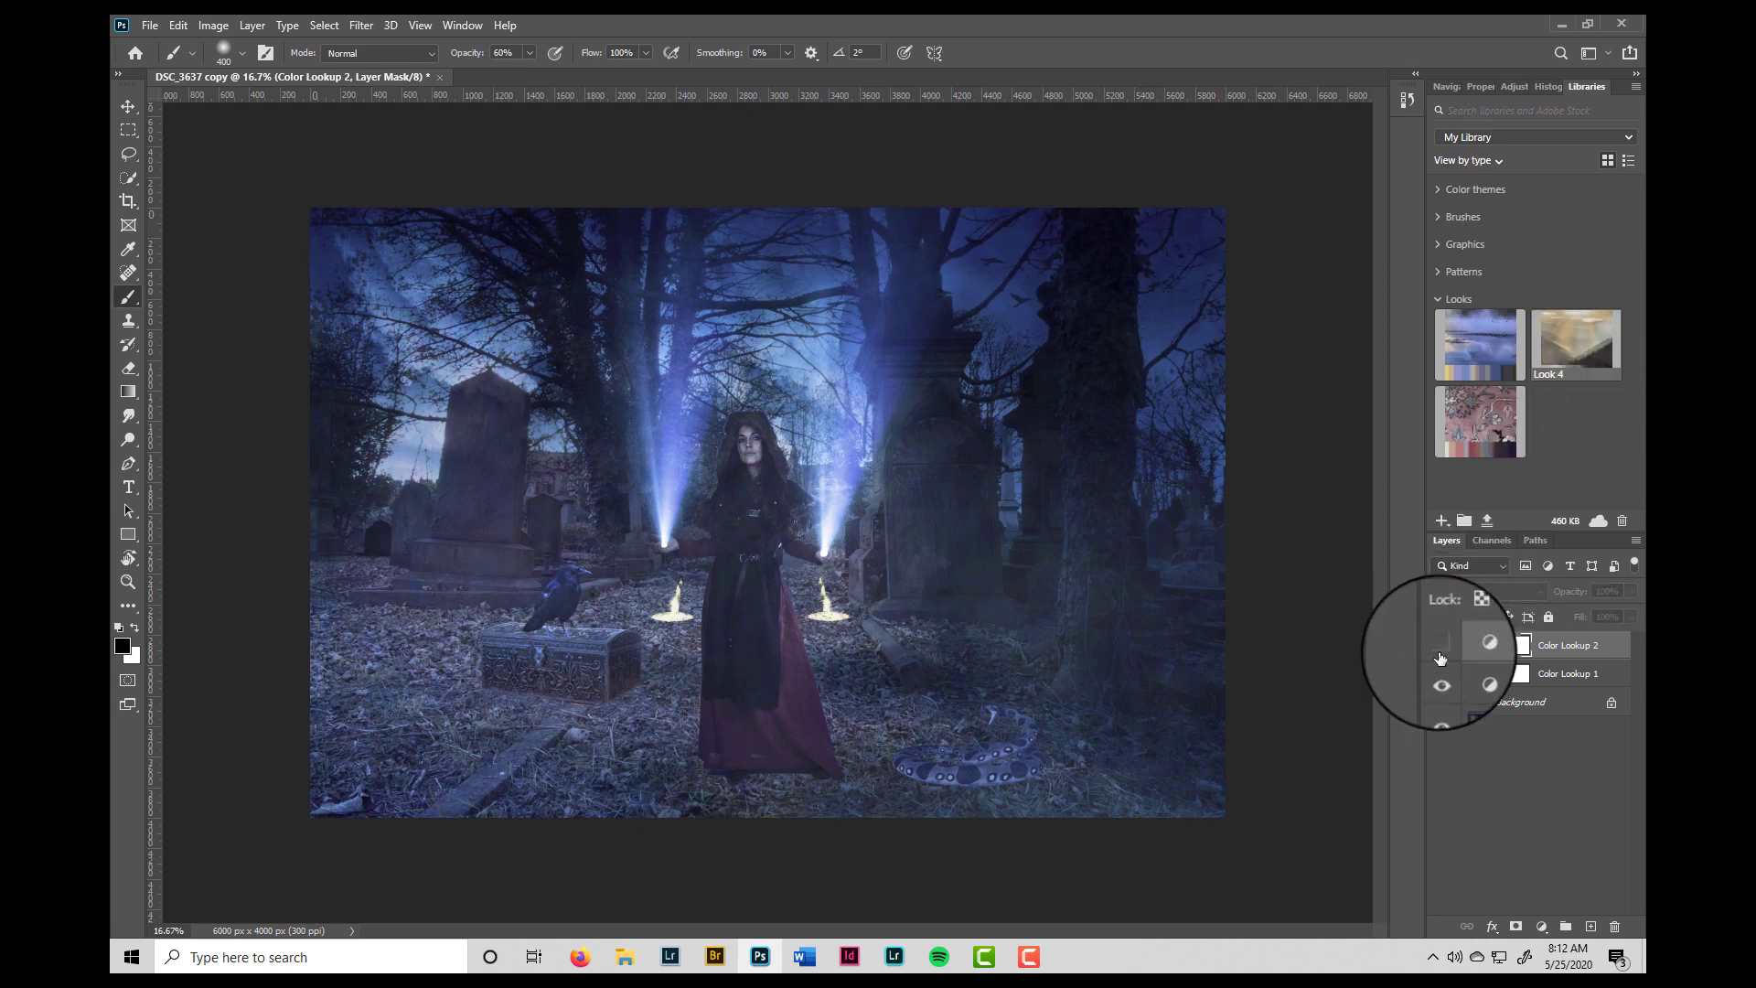
left_click(1441, 675)
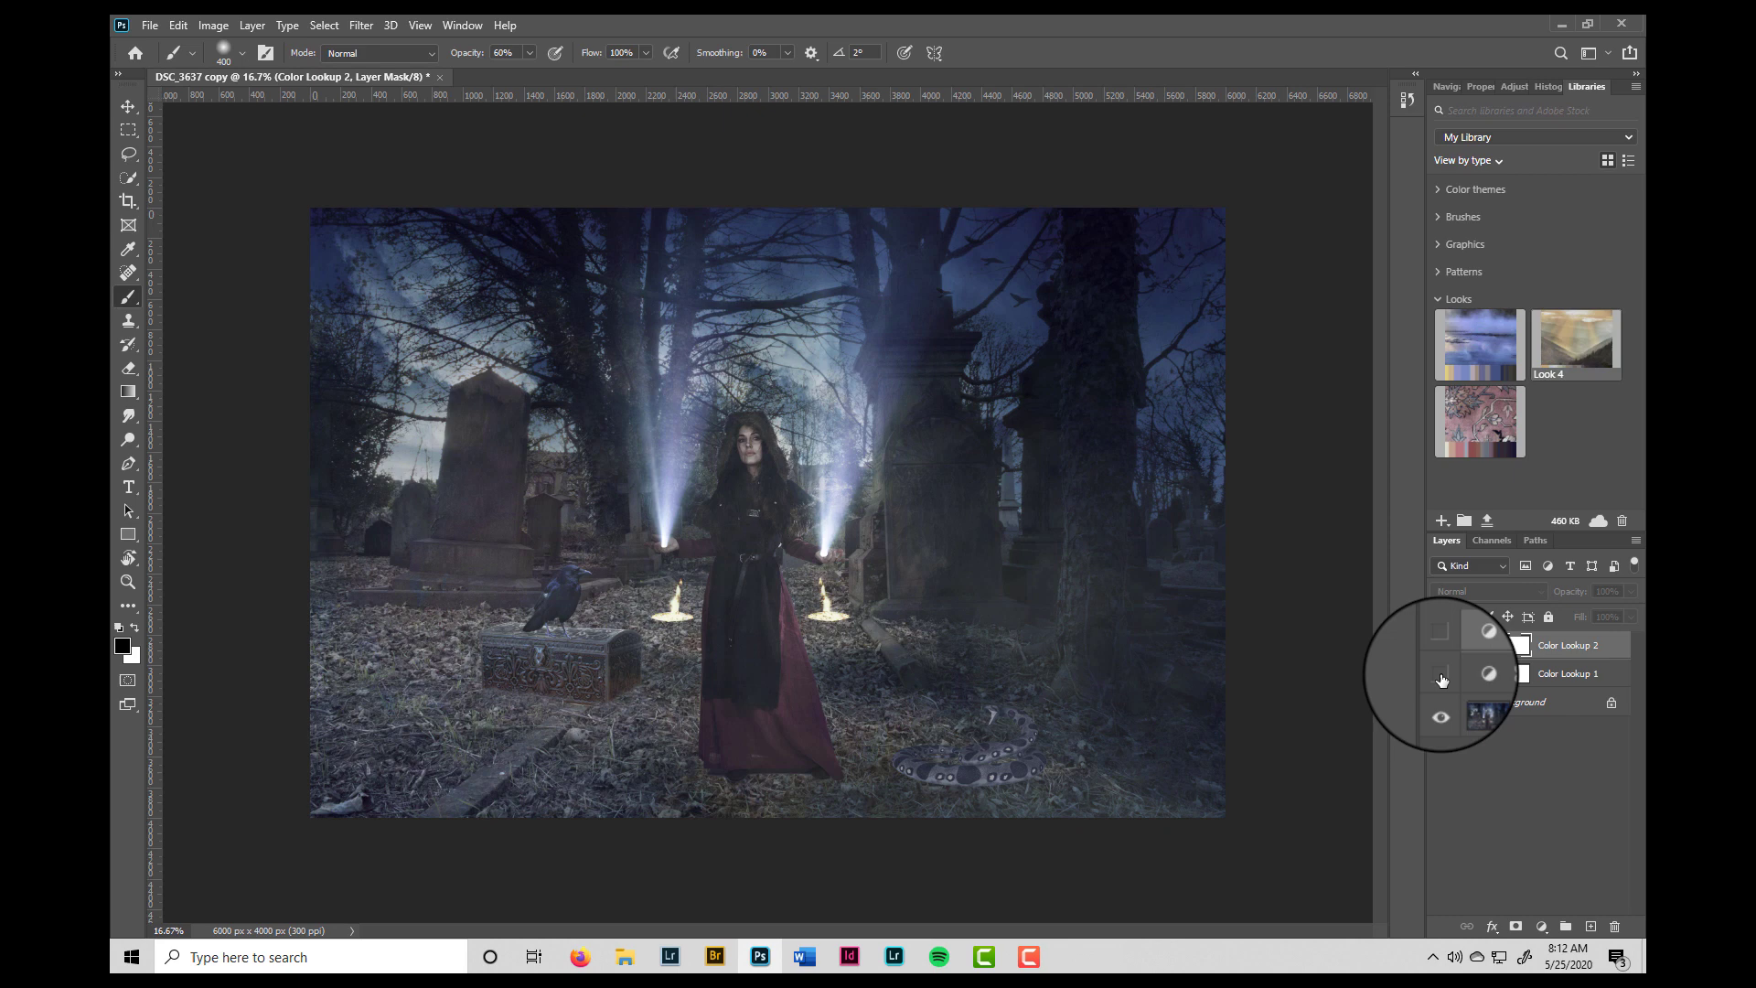
left_click(1442, 677)
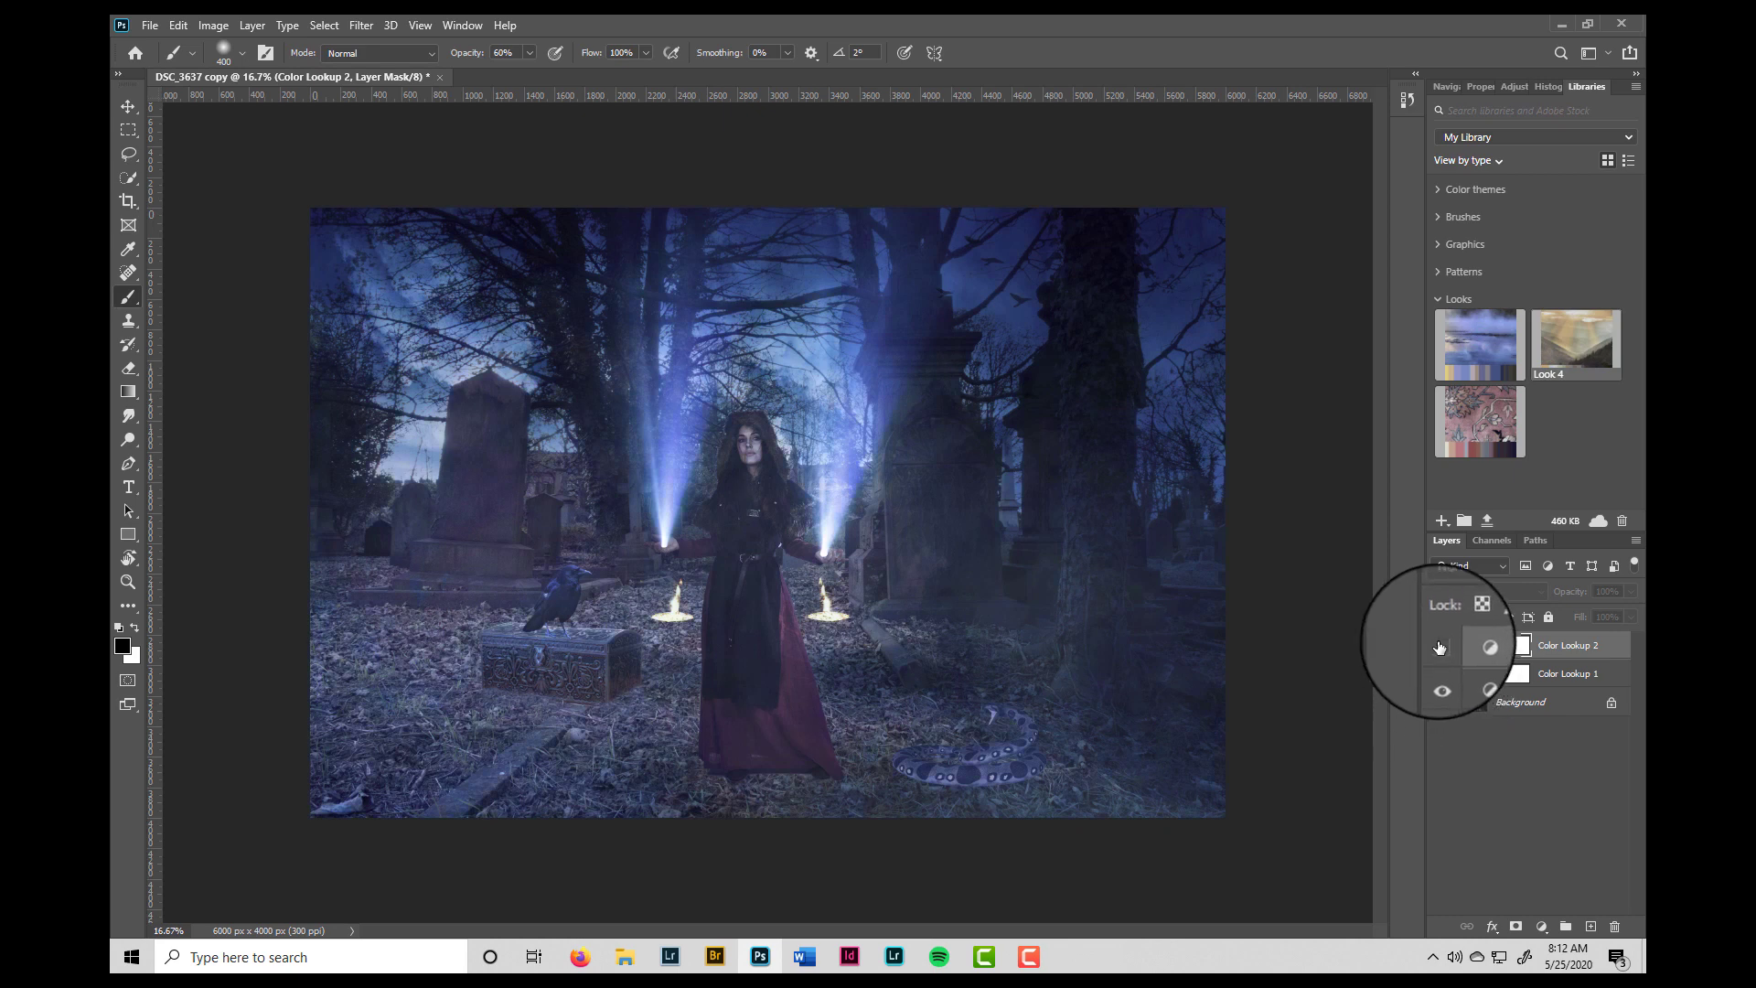
left_click(1441, 646)
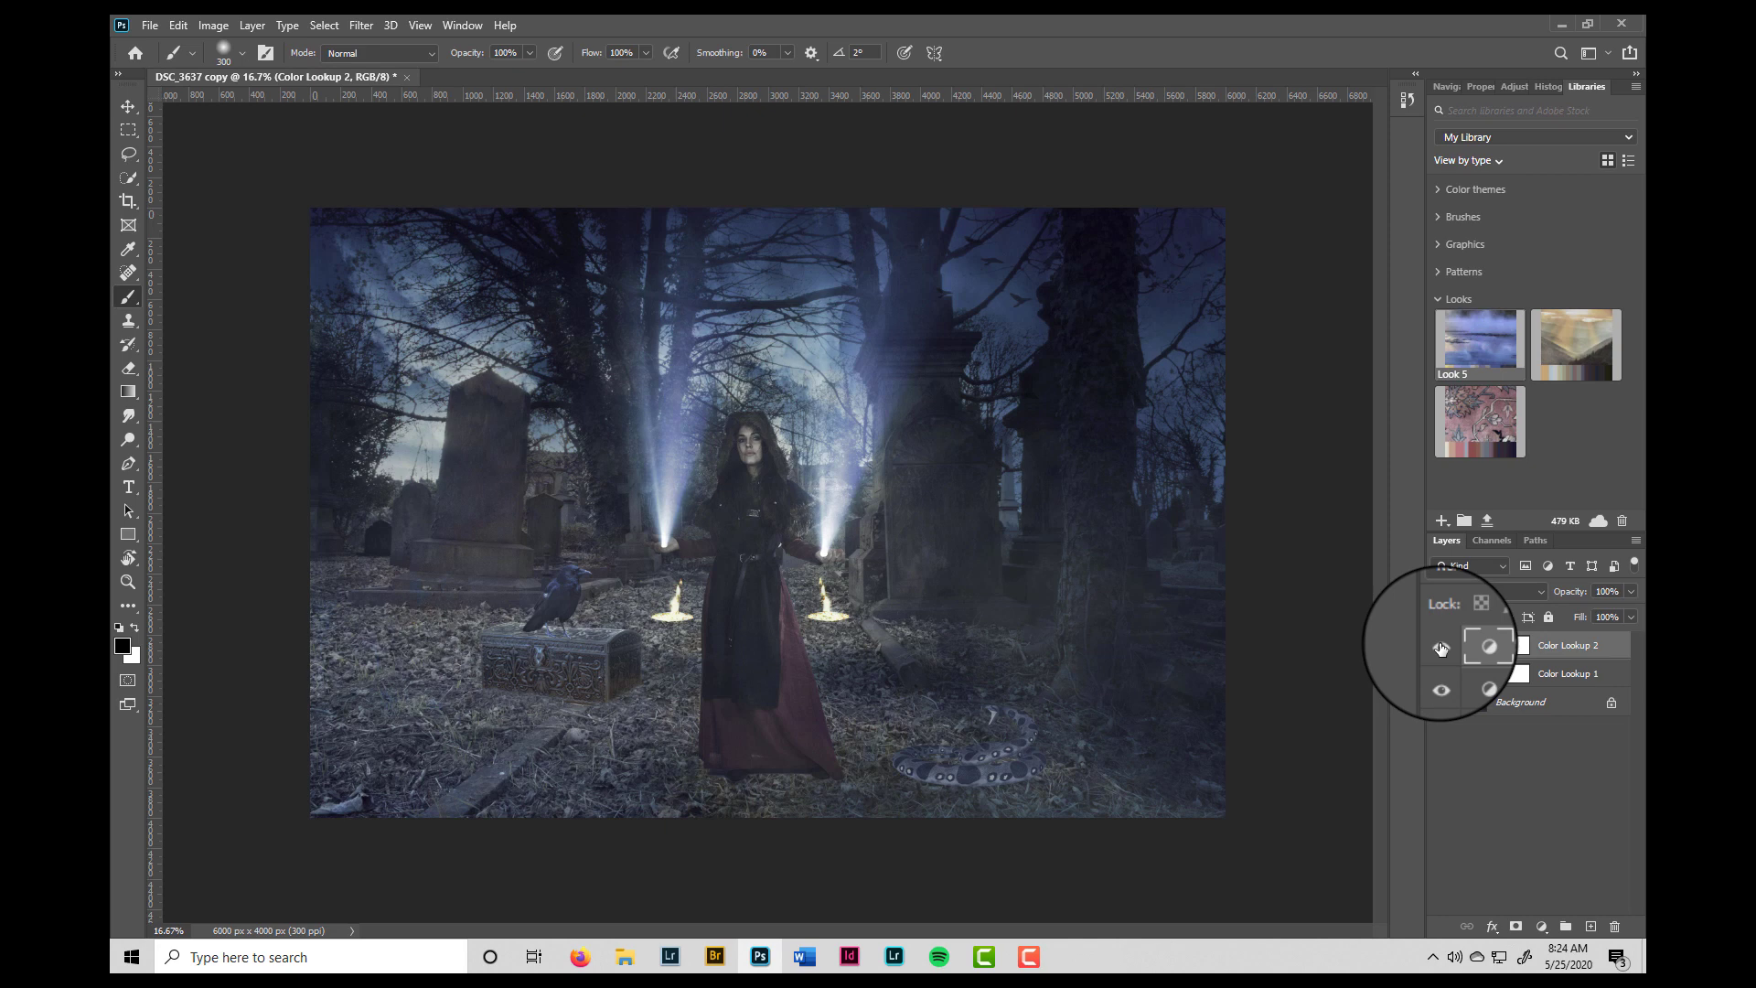
Delete both existing lookup layers, Color Lookup 2 and Color Lookup 1
right_click(1555, 648)
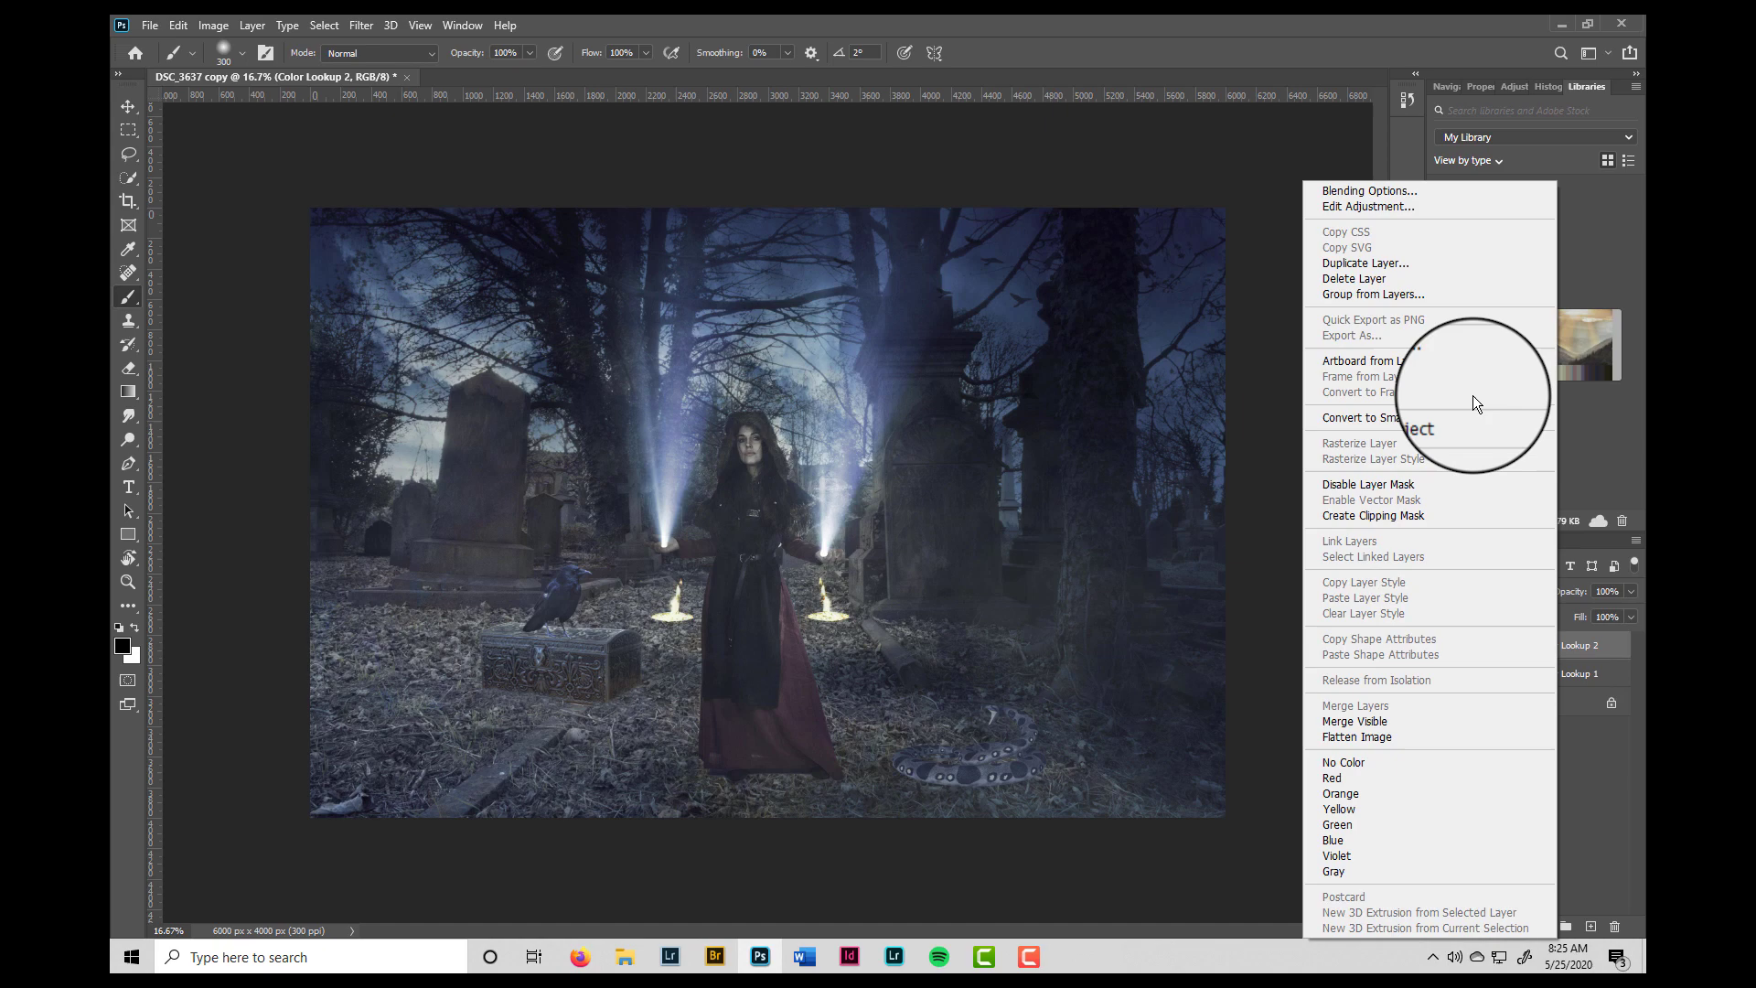
left_click(1352, 279)
right_click(1564, 648)
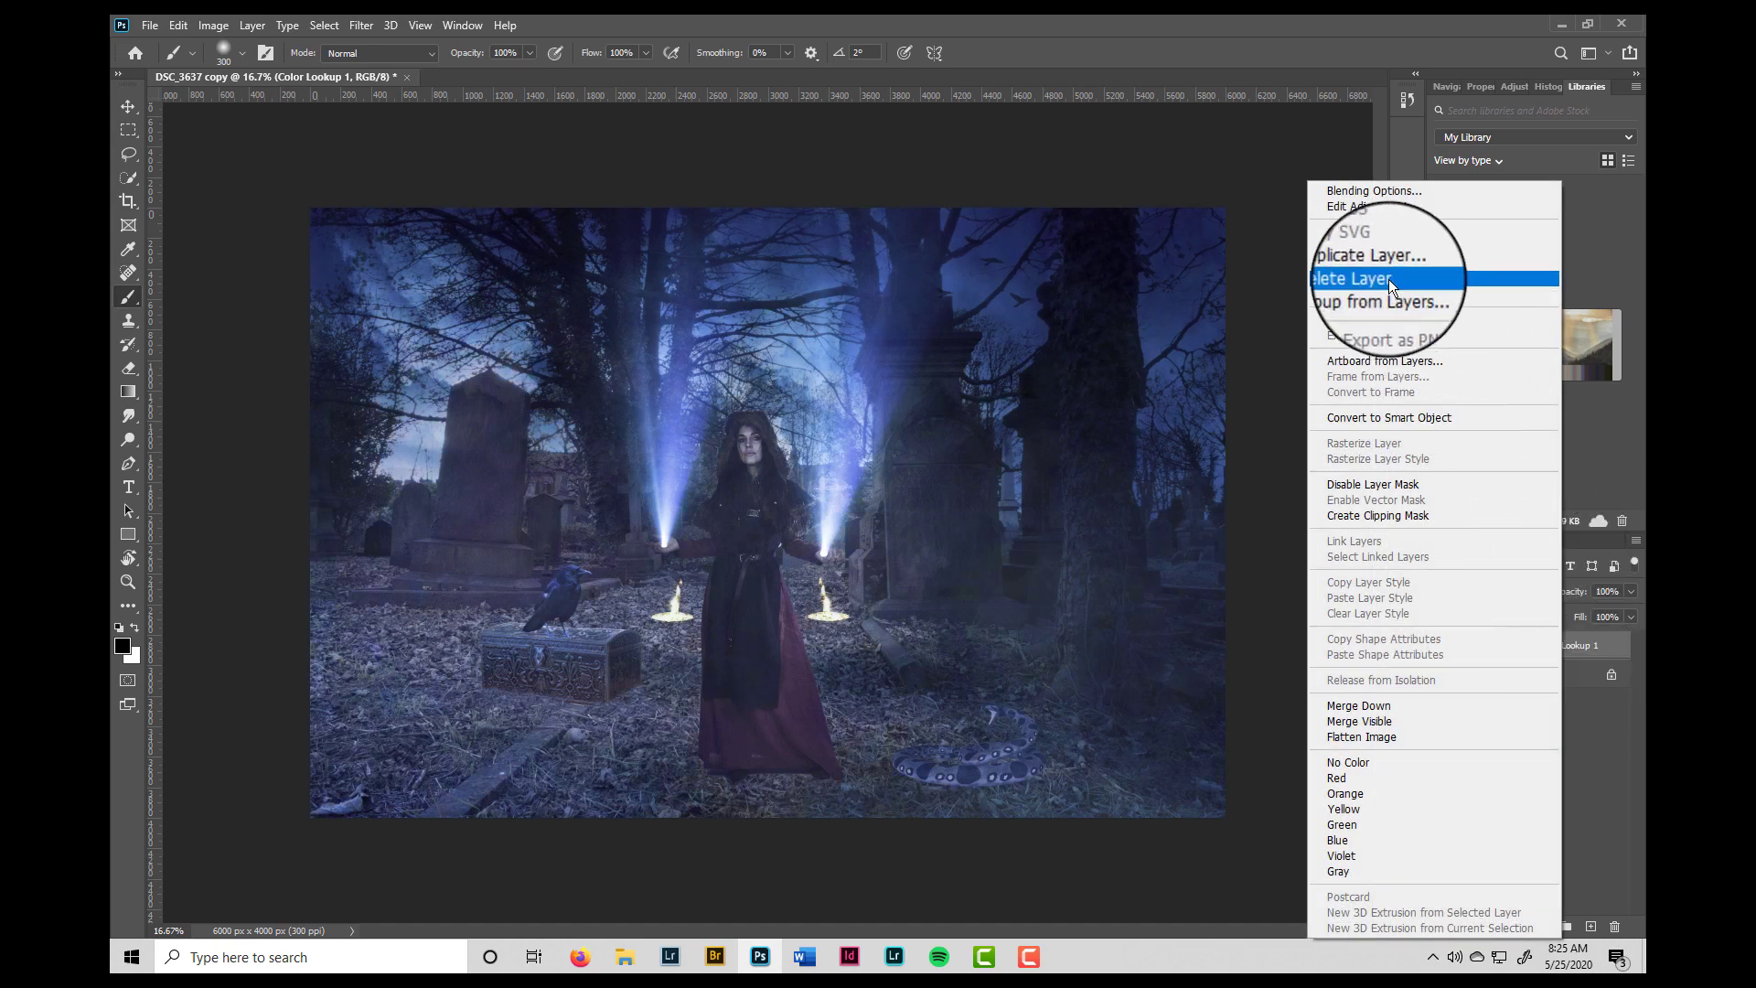
left_click(1390, 278)
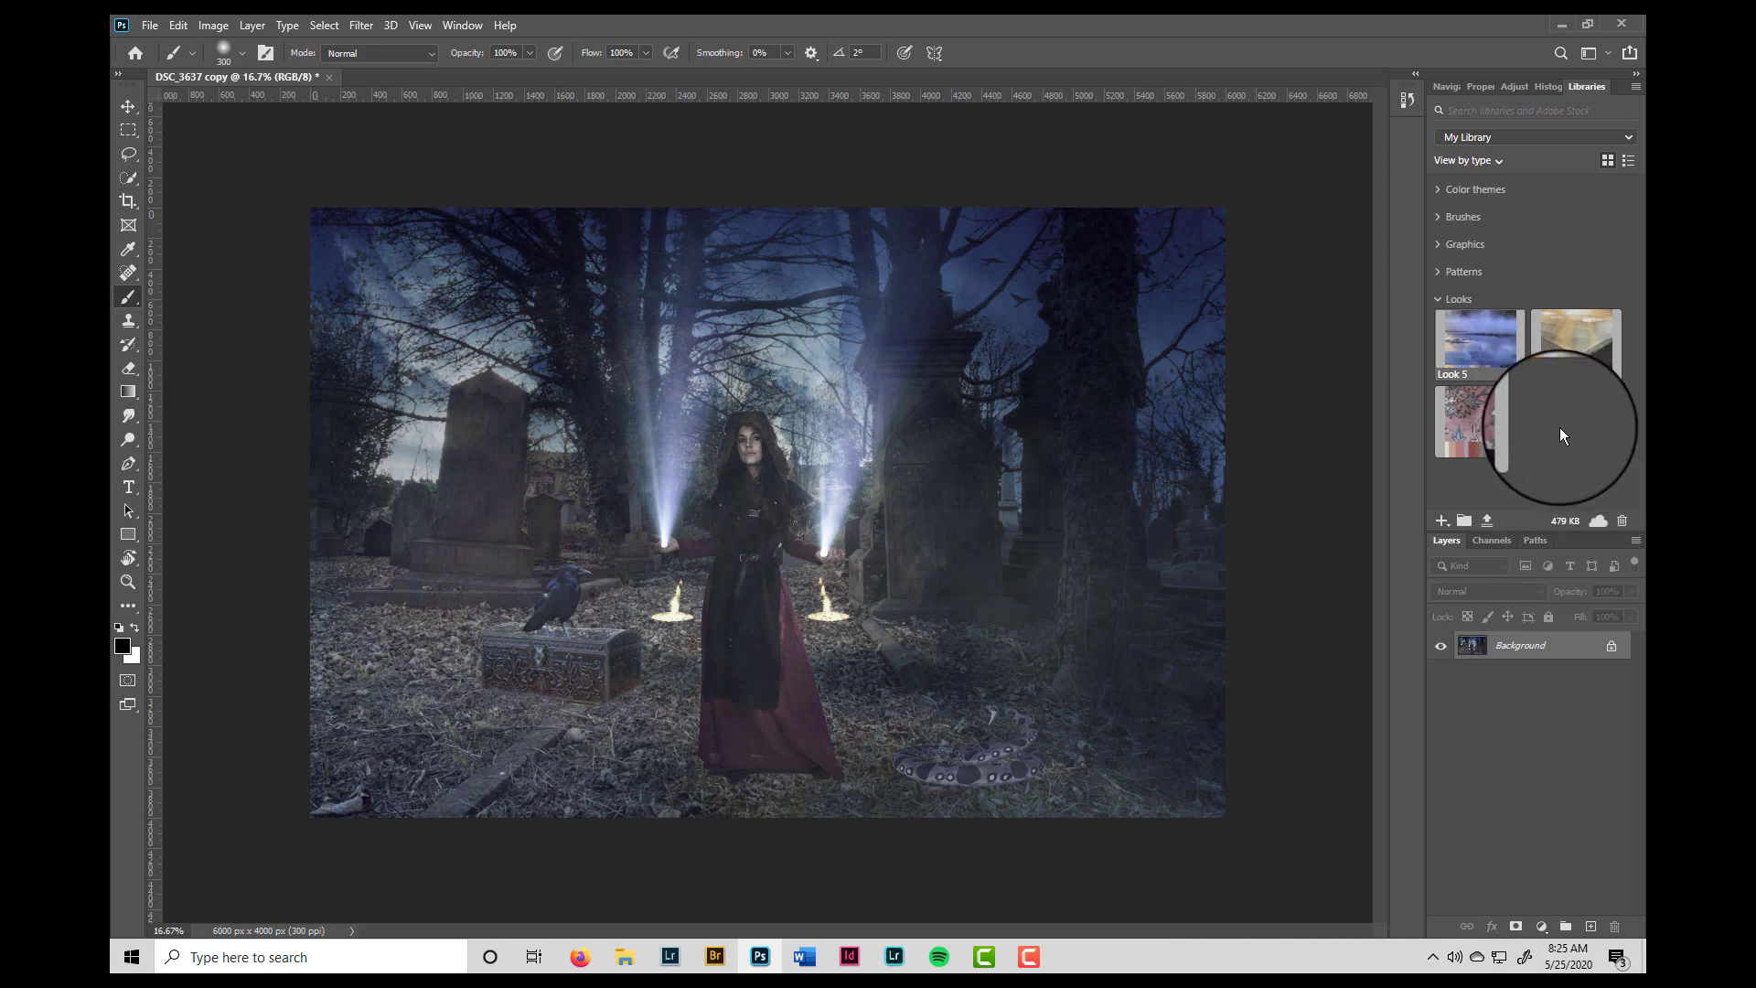
Add Look 5 from Libraries as a new Color Lookup layer at 40% opacity
left_click(1470, 346)
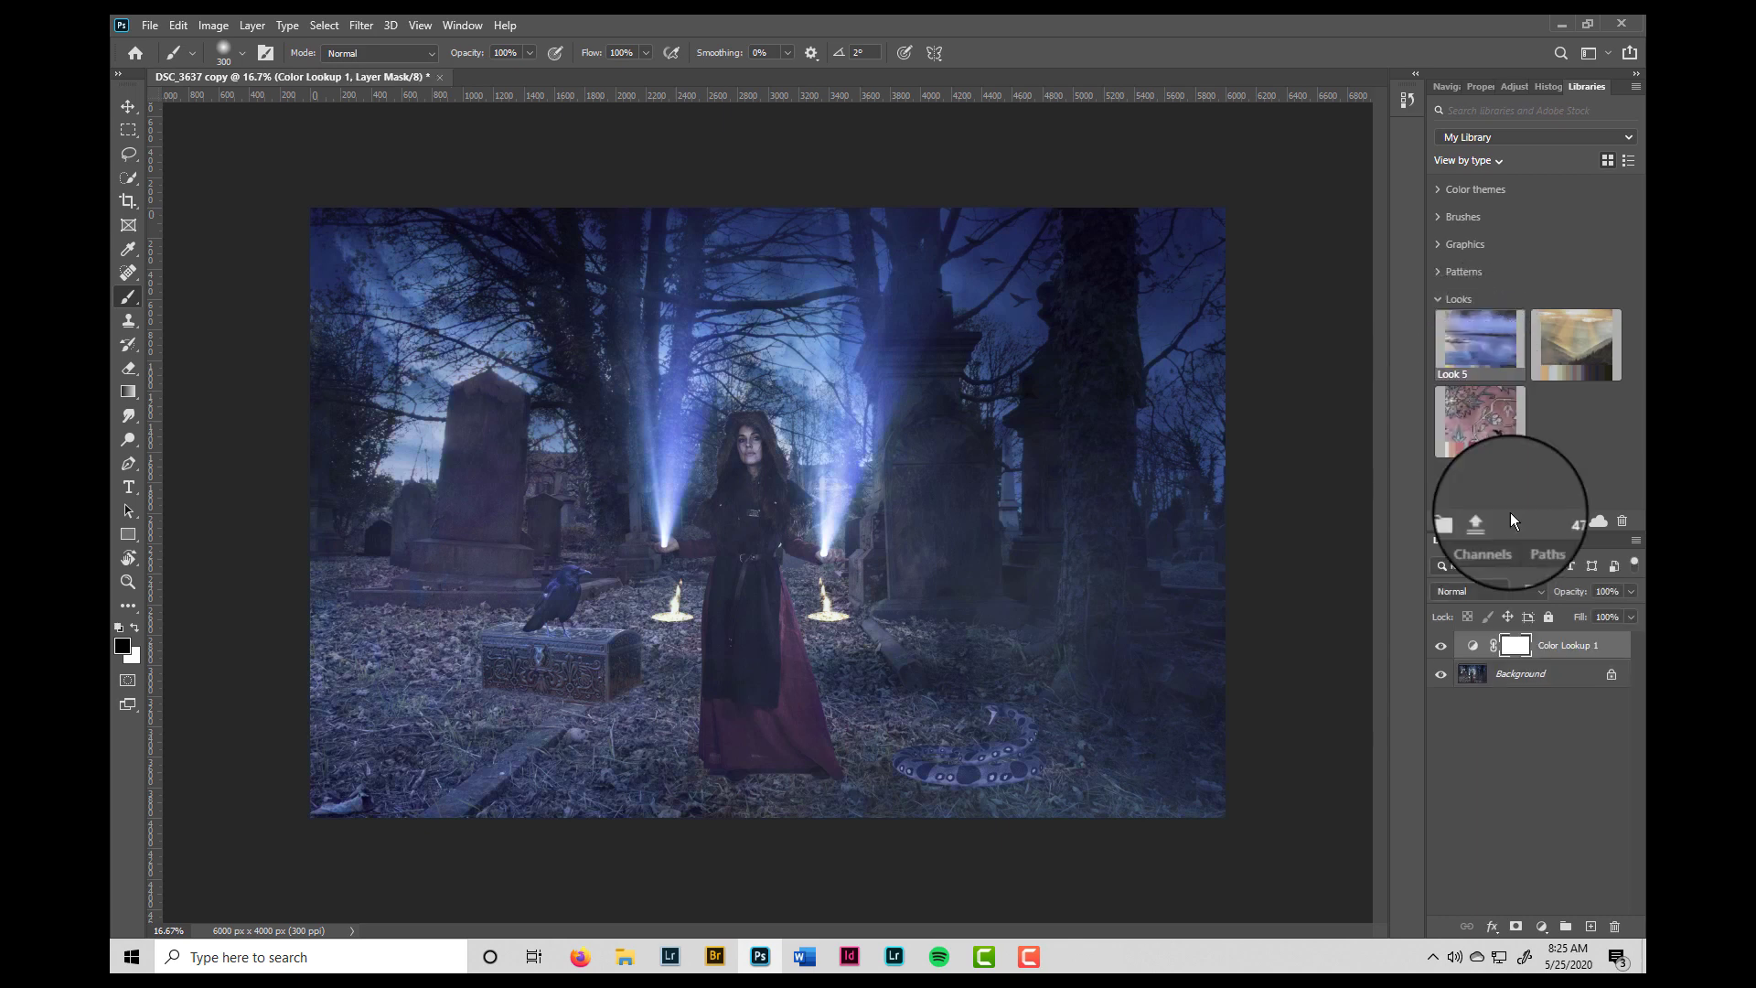
left_click(1579, 595)
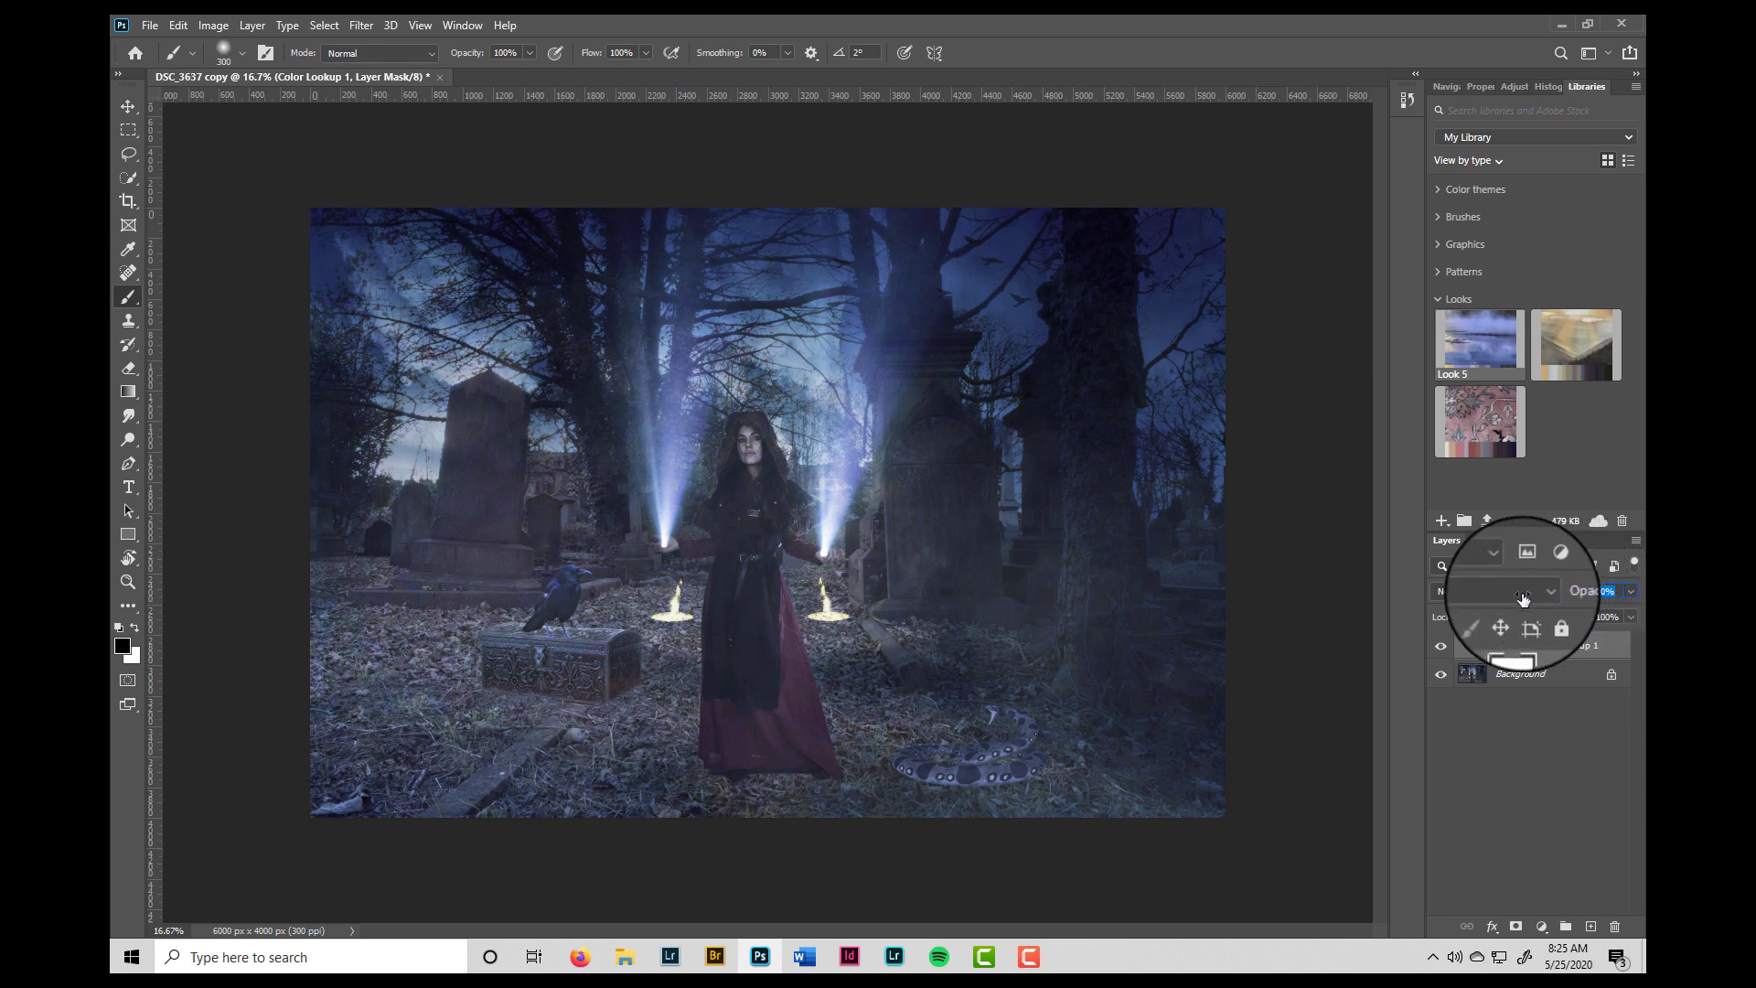
key("Return")
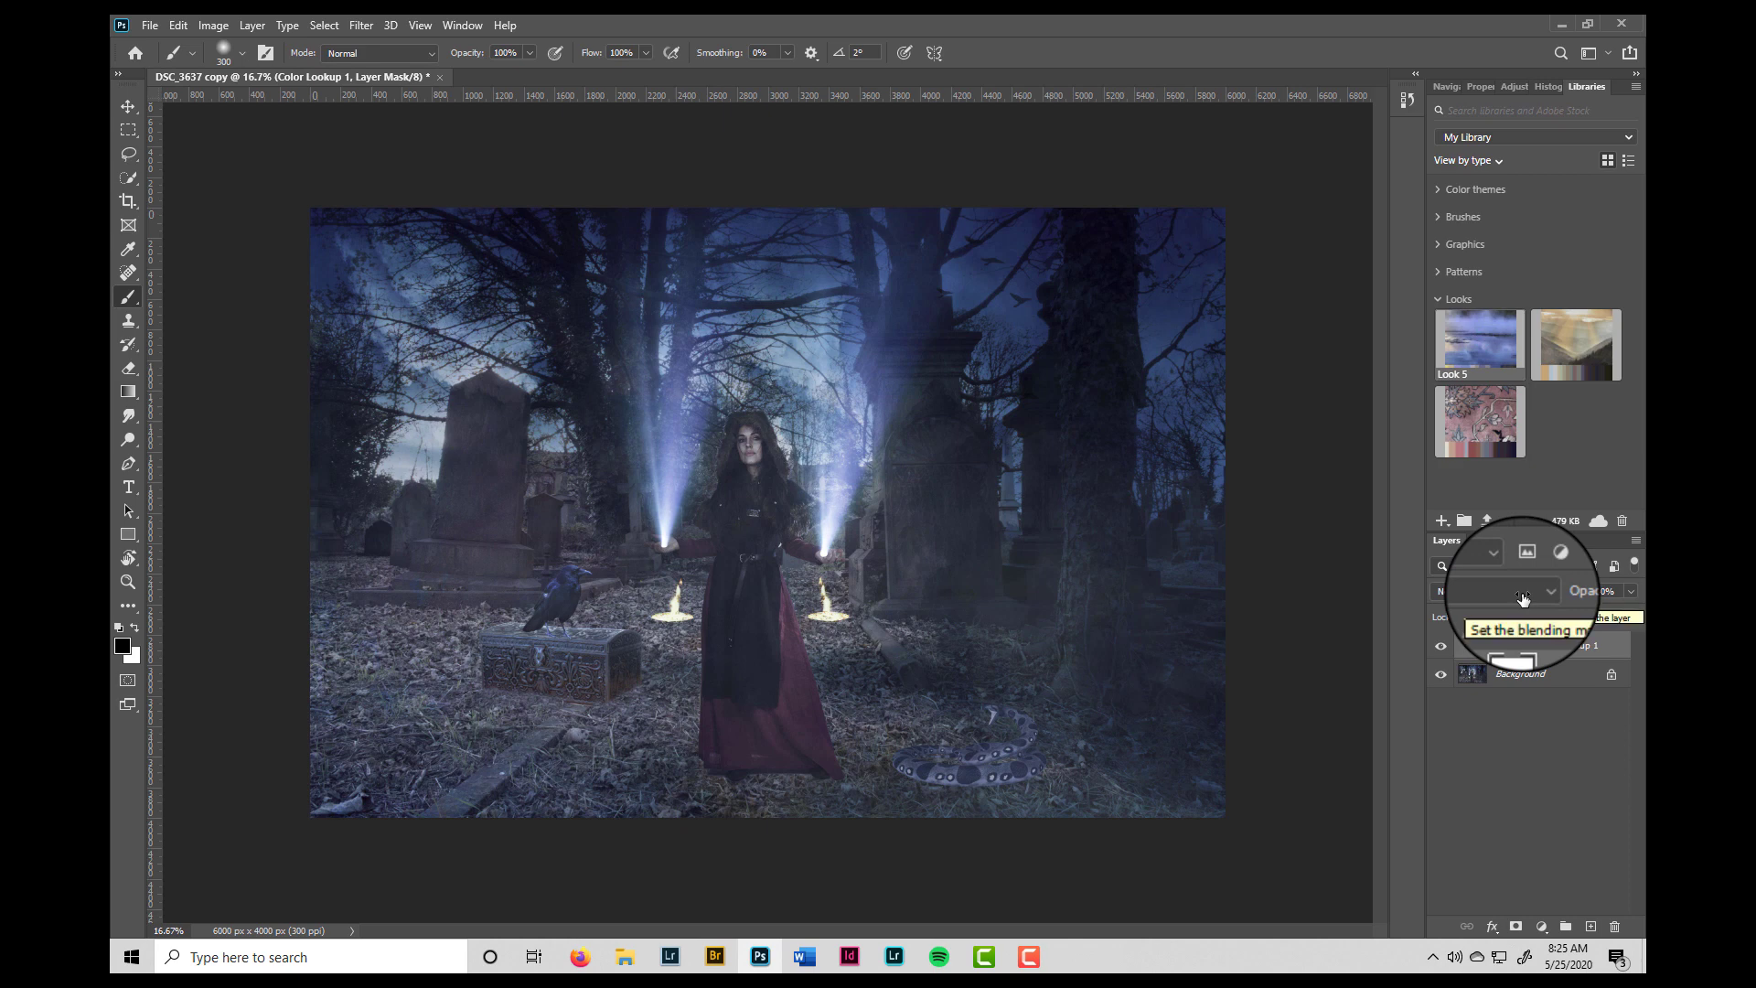
left_click(1524, 592)
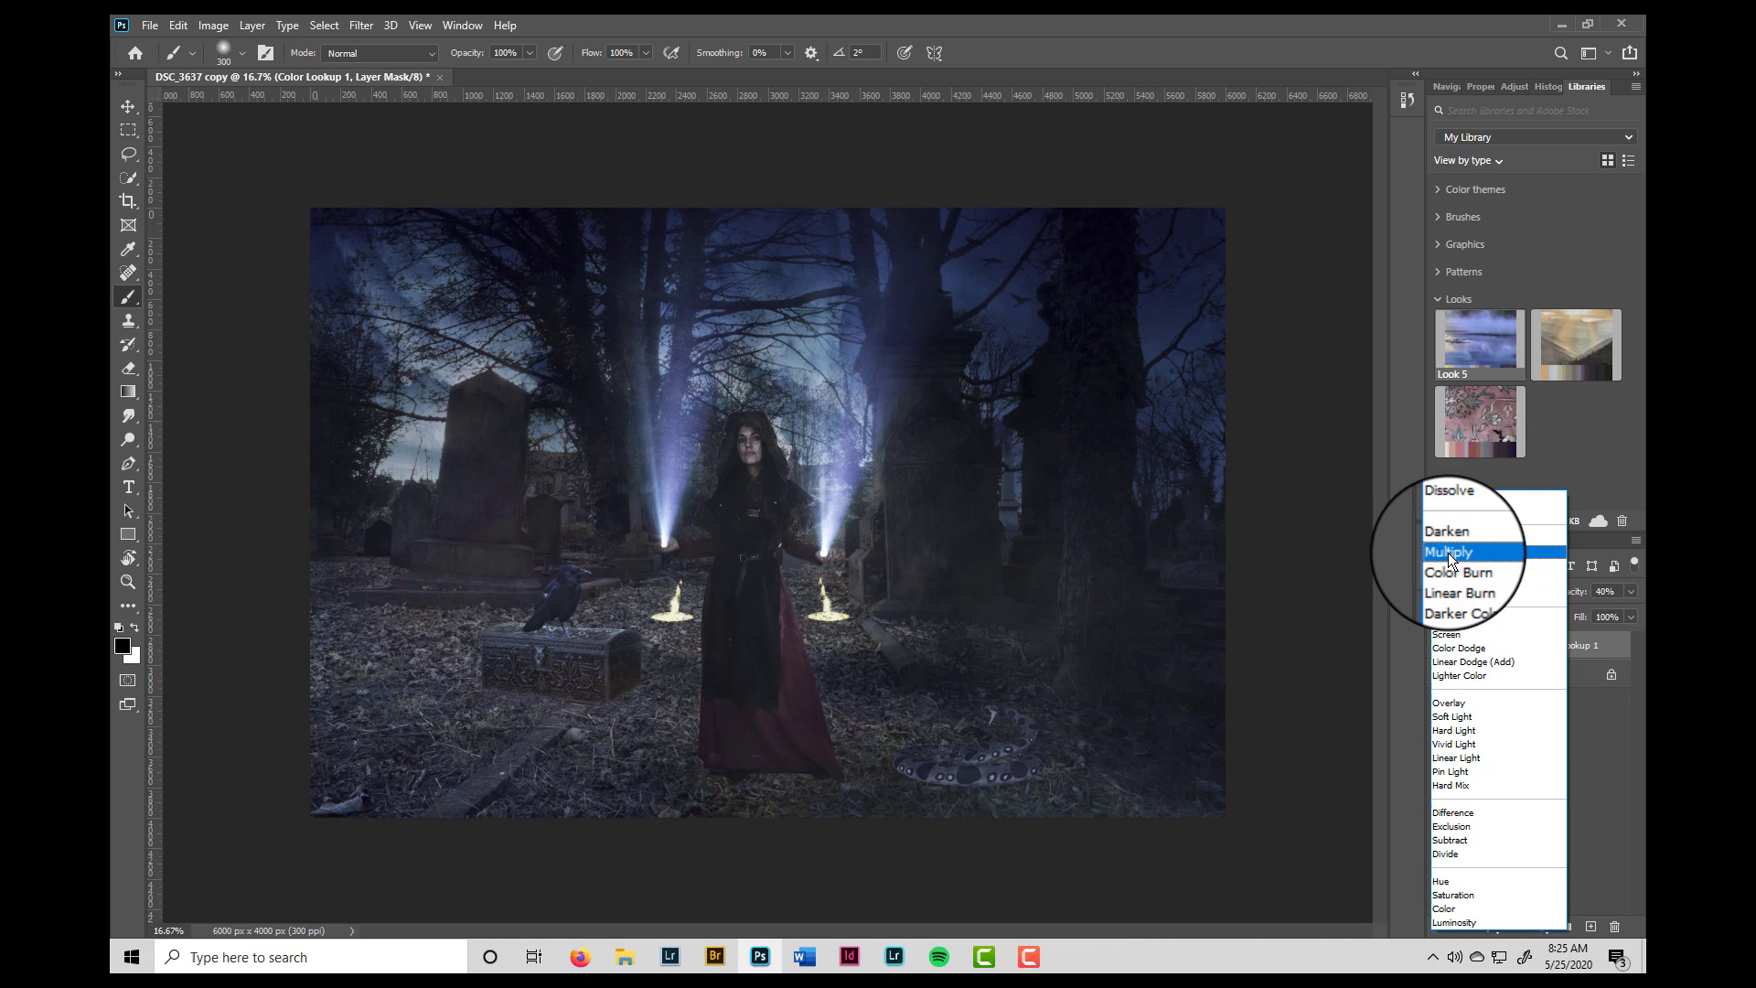
Switch Color Lookup 1 to Multiply and paint its mask away over the woman's face
left_click(1447, 552)
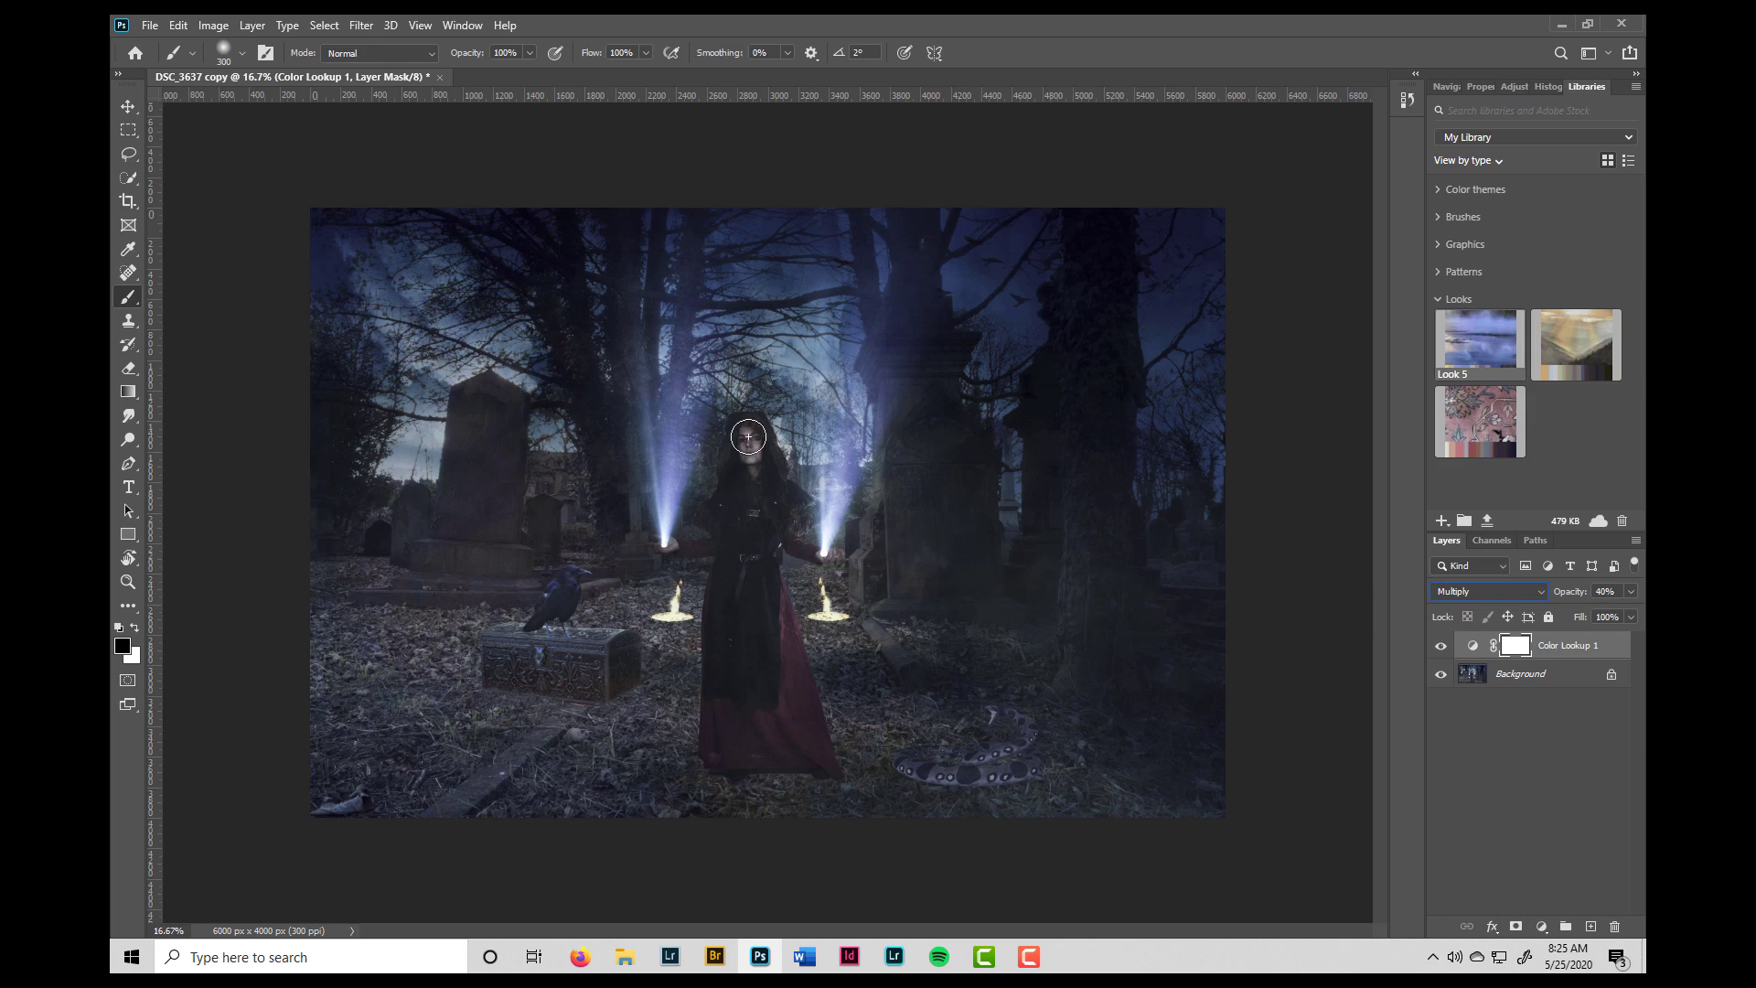
mouse_move(748, 437)
left_mouse_down()
mouse_move(755, 472)
mouse_move(744, 445)
mouse_move(740, 527)
mouse_move(760, 496)
mouse_move(762, 625)
mouse_move(802, 751)
mouse_move(762, 582)
mouse_move(732, 650)
mouse_move(736, 733)
mouse_move(731, 598)
mouse_move(716, 686)
mouse_move(727, 740)
mouse_move(808, 756)
left_mouse_up()
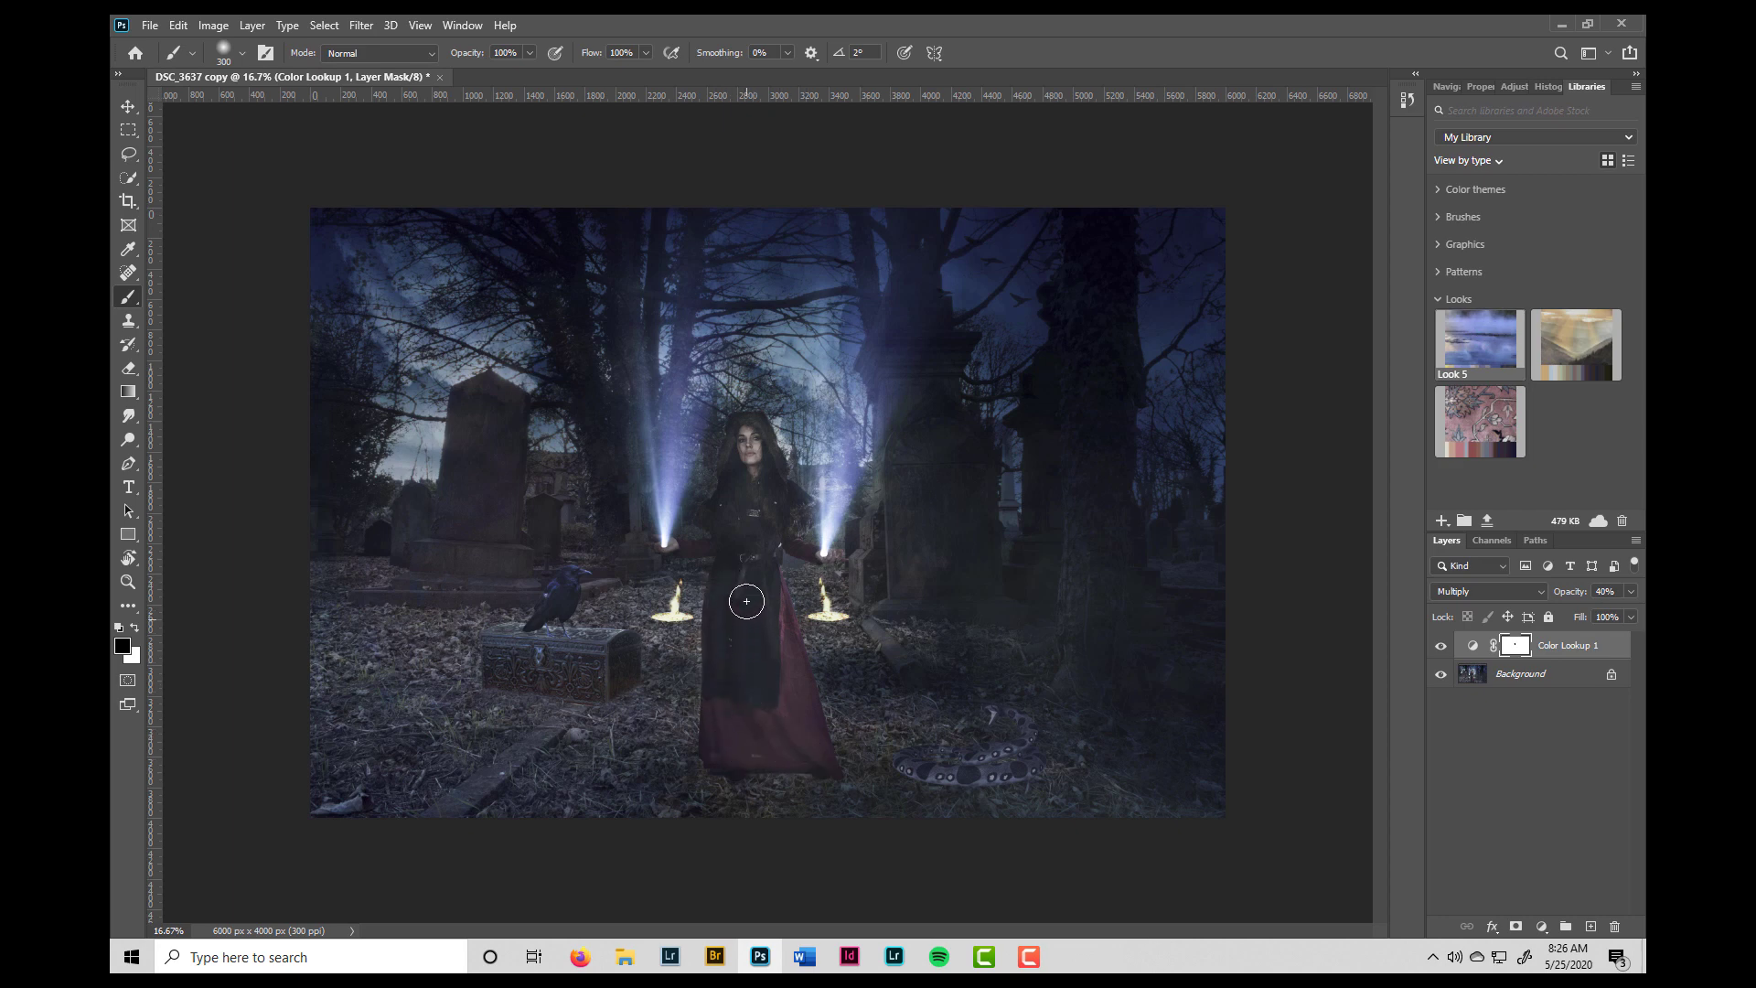
mouse_move(736, 459)
left_mouse_down()
mouse_move(759, 599)
mouse_move(785, 651)
left_mouse_up()
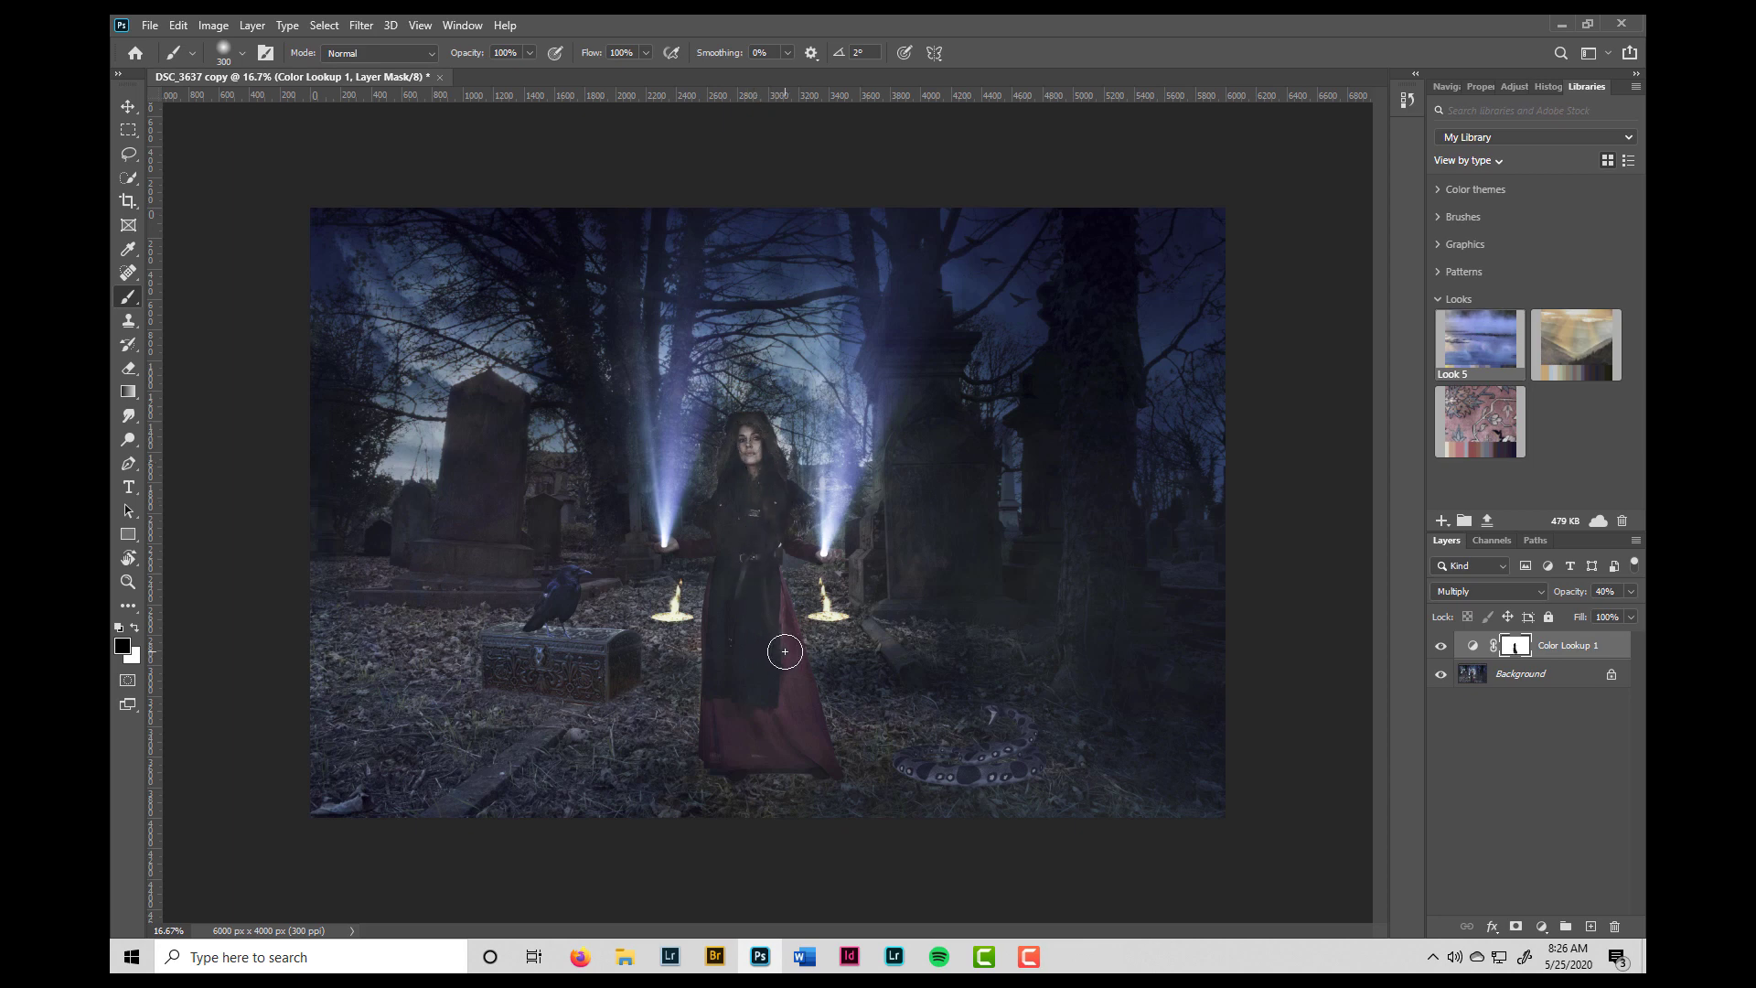